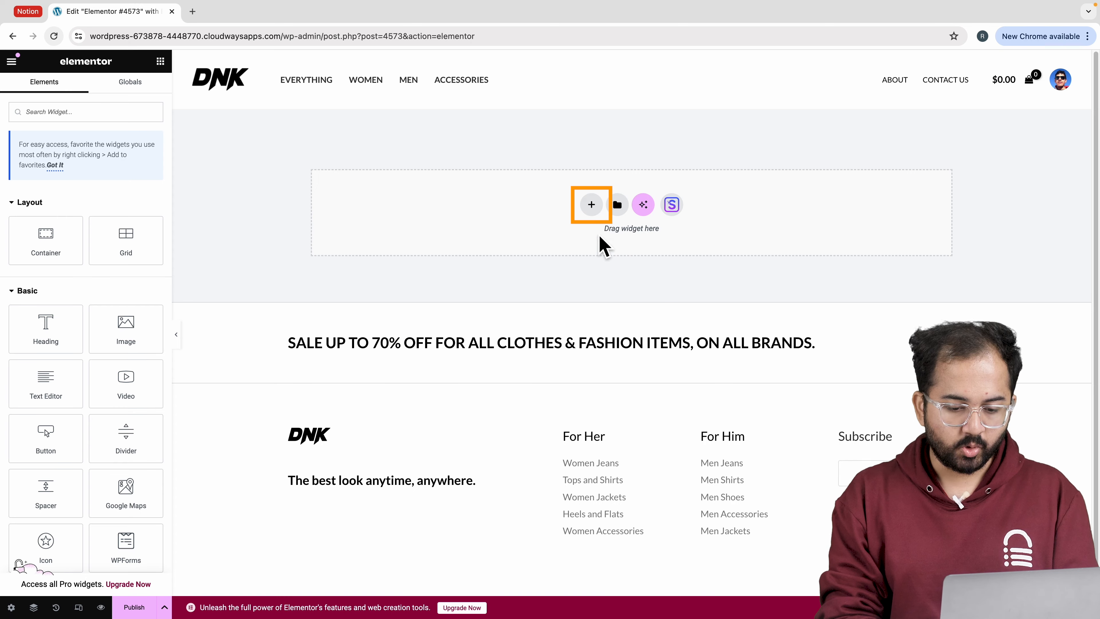
- Add a single vertical-direction Flexbox container to the page and set its minimum height to 100 vh
click(592, 205)
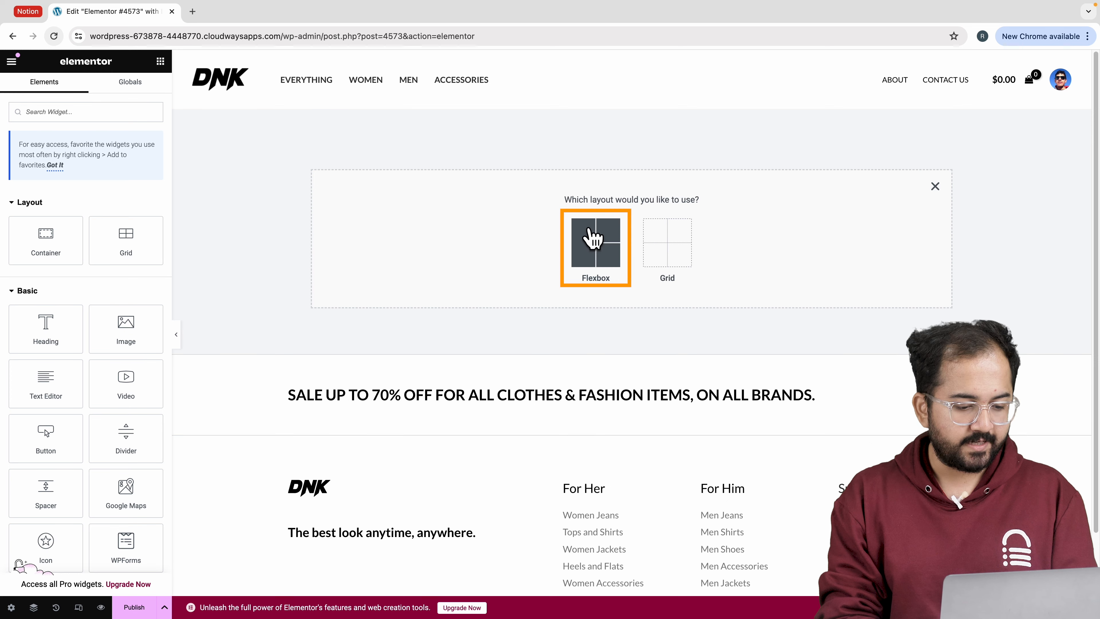
click(592, 248)
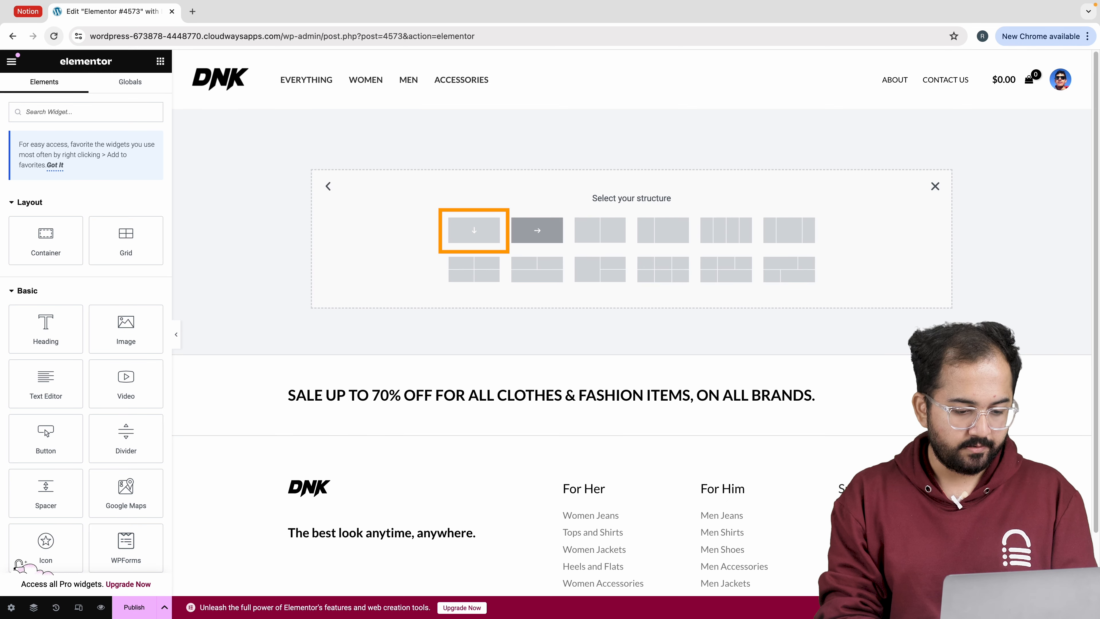
click(493, 241)
click(140, 260)
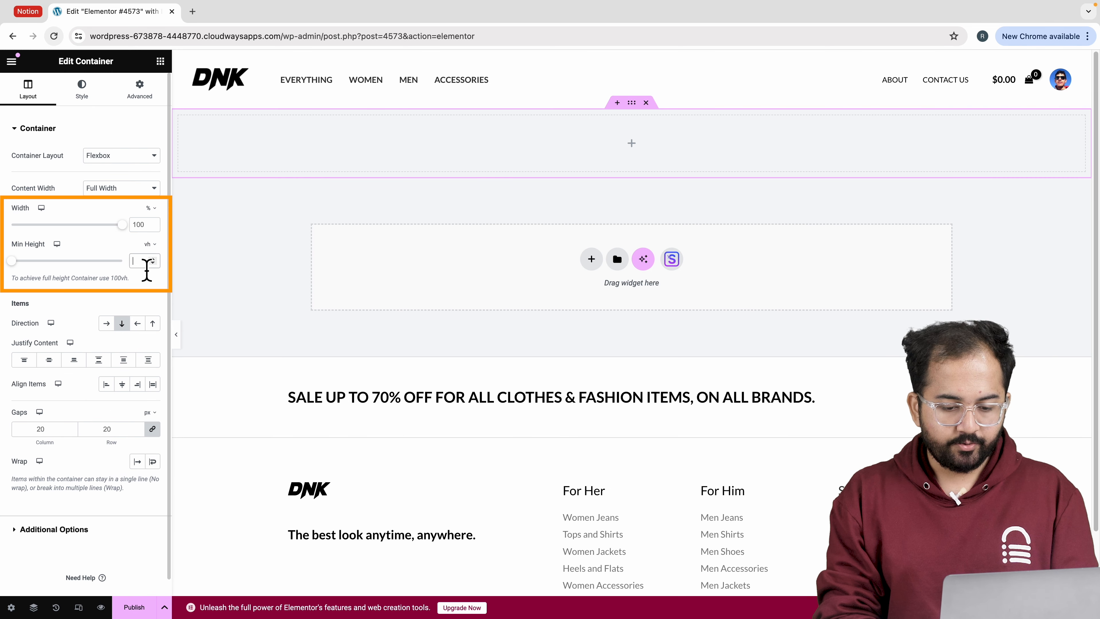
text(100)
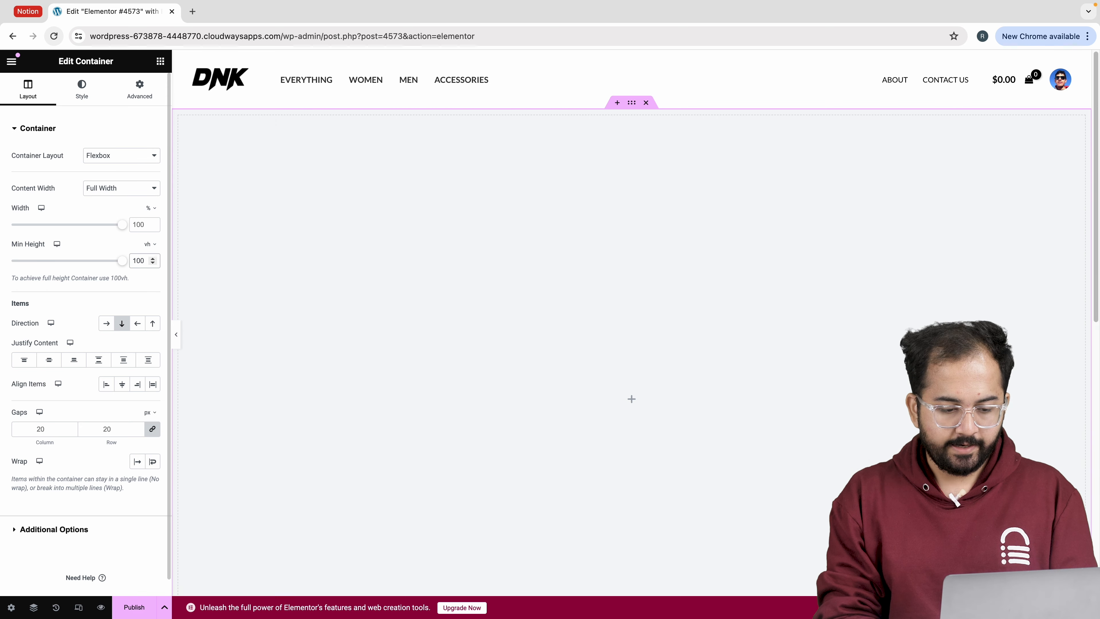
- Give the container a classic background using the gym photo of the man lifting a barbell
click(82, 95)
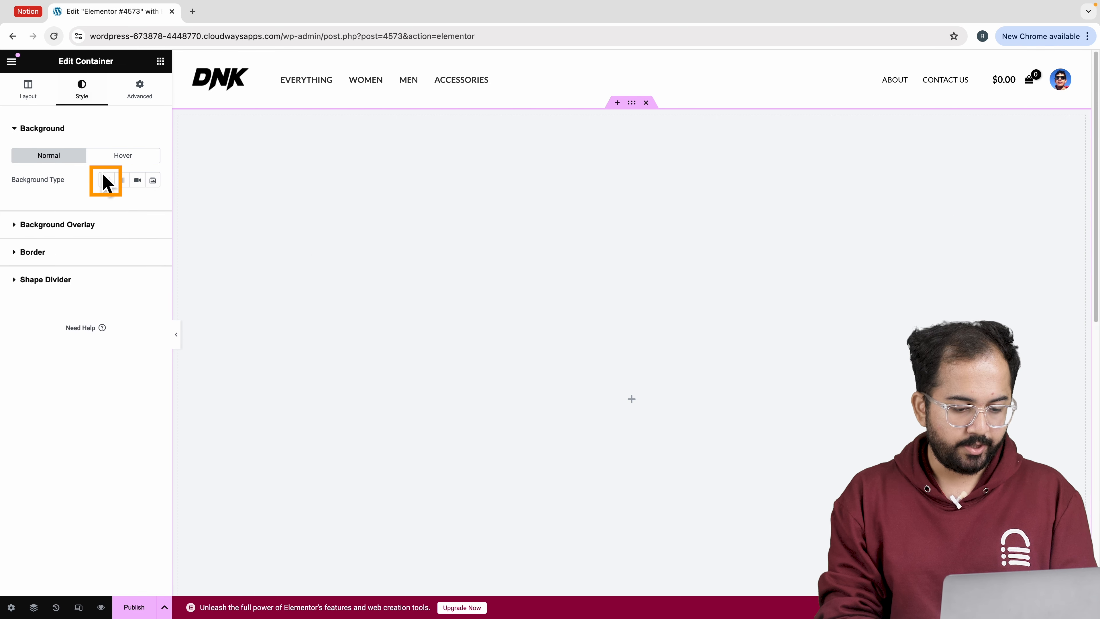
click(105, 180)
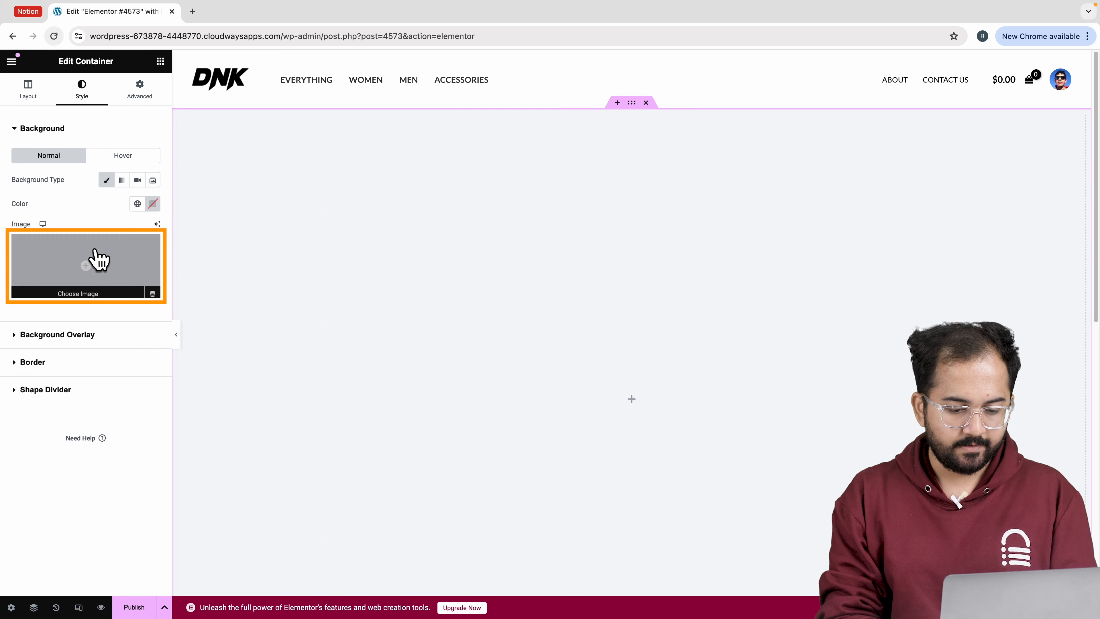
click(93, 260)
click(169, 208)
click(1055, 584)
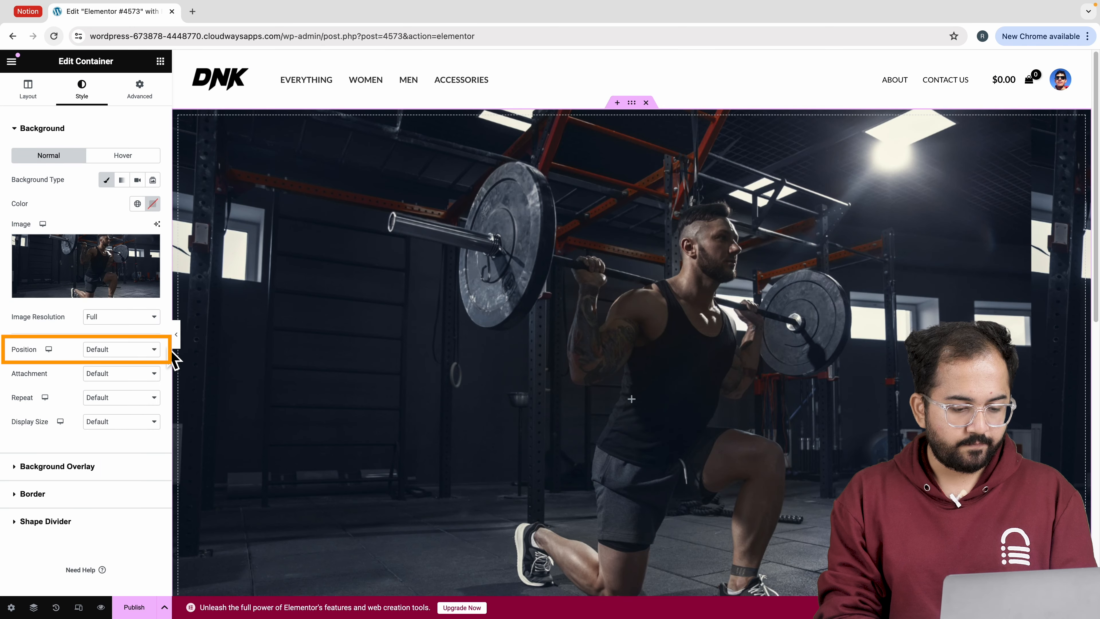
- Set the background image's position to Center Center, repeat to No-repeat and display size to Cover
click(150, 350)
click(143, 362)
click(134, 398)
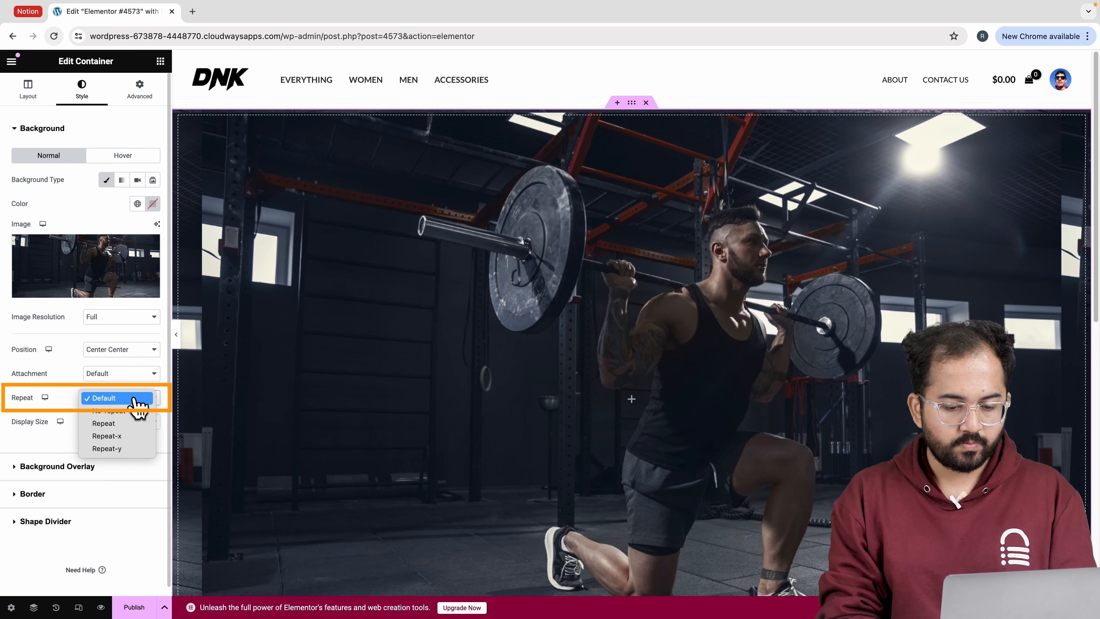
click(129, 411)
click(129, 422)
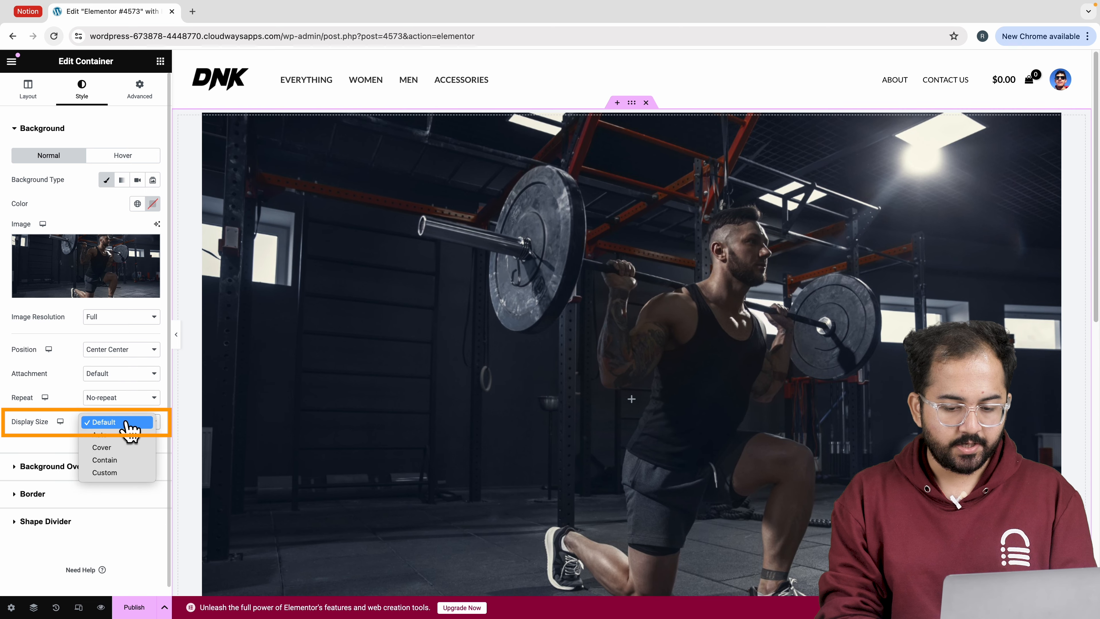
click(123, 448)
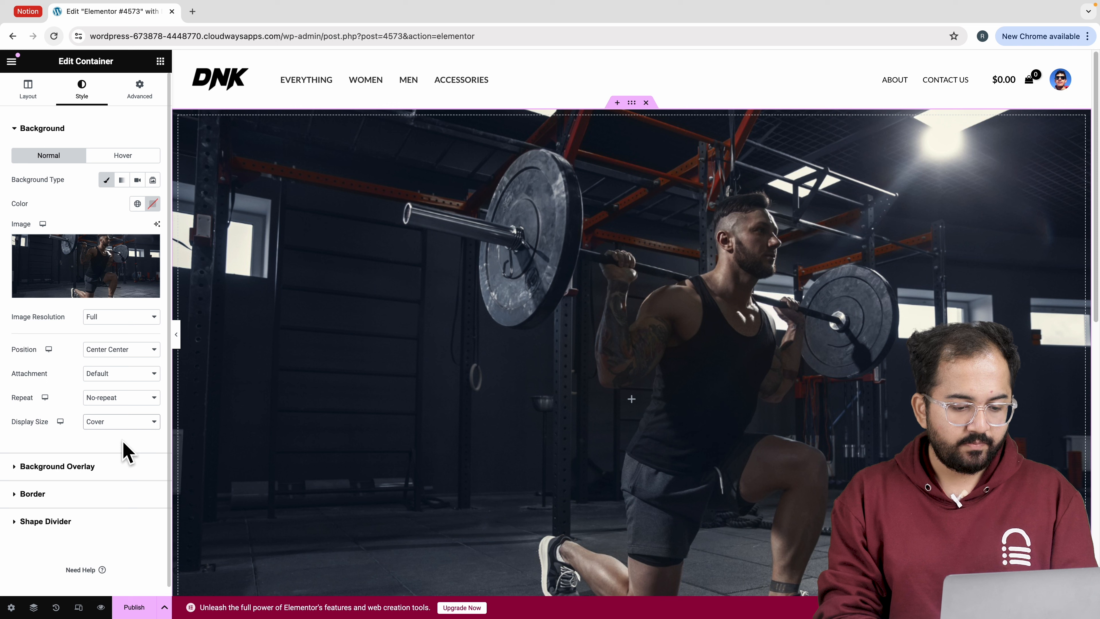
- Add a classic background overlay in black over the container's image
scroll(126, 450, down, 1)
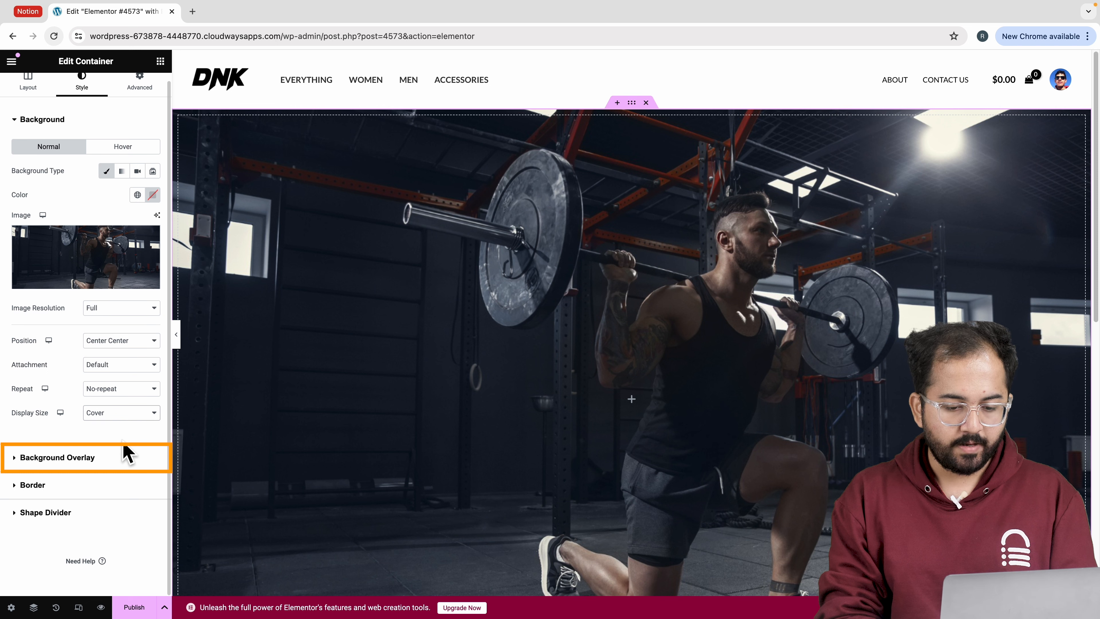
click(86, 459)
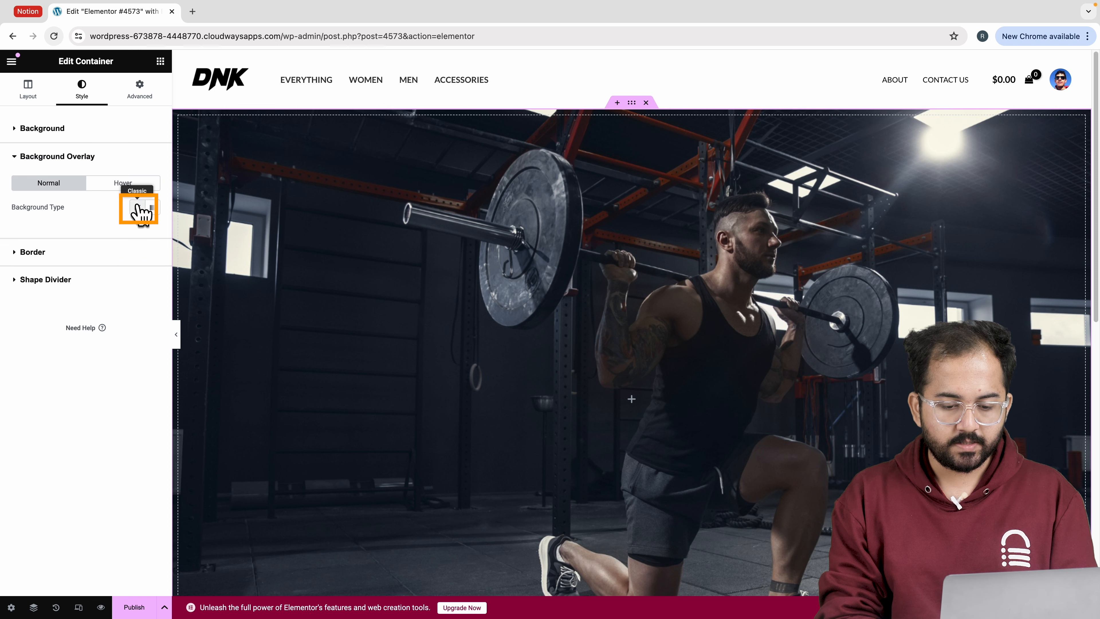
click(138, 211)
click(152, 231)
drag(143, 363, 61, 381)
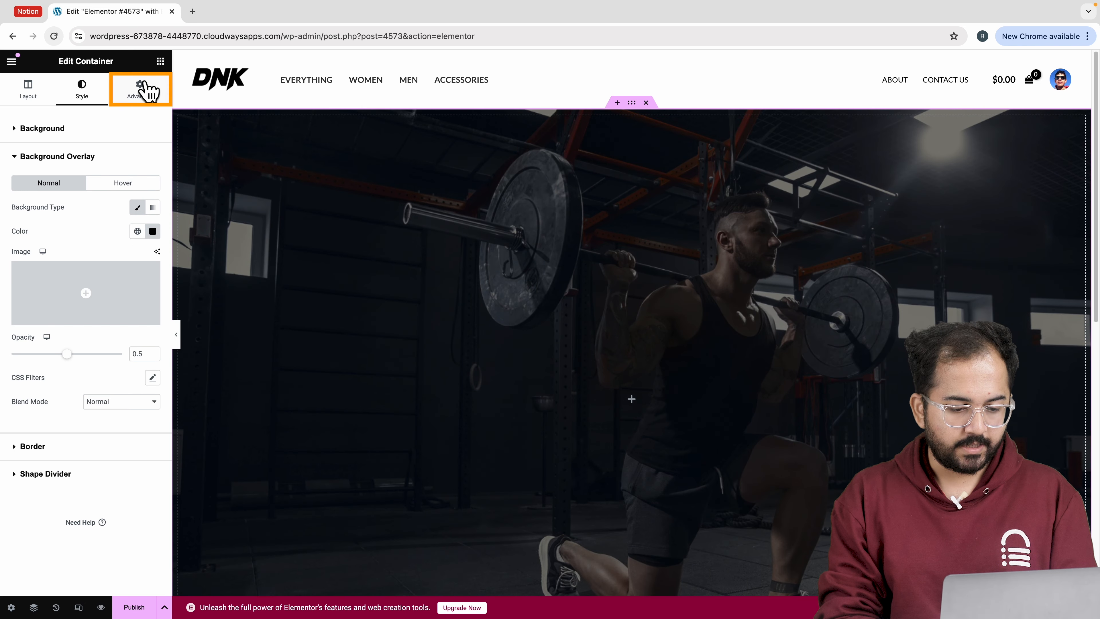
- Set the container's padding to 40 px on all sides
click(145, 89)
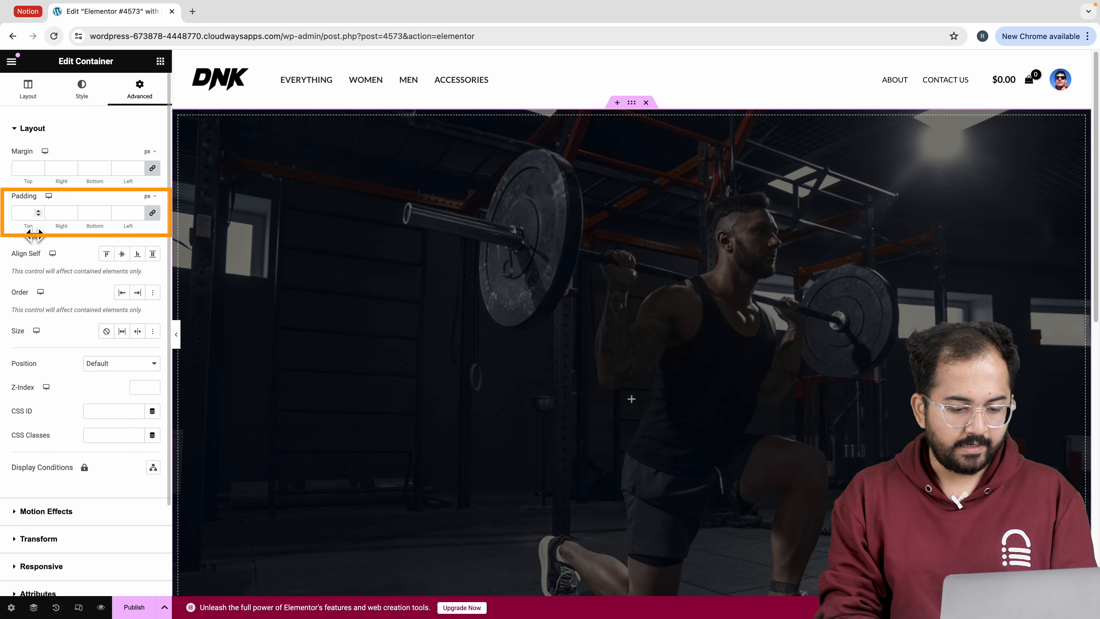
click(25, 213)
text(40)
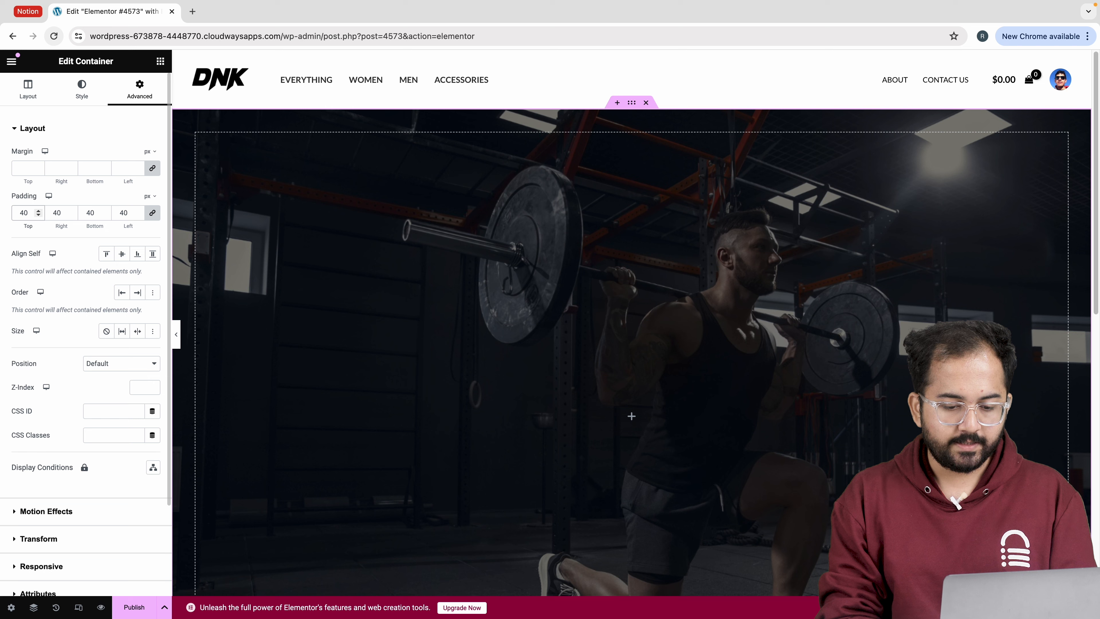
- Place a Heading widget in the container and set its title to "START YOUR PERSONALIZED WORKOUT TODAY"
click(160, 61)
drag(62, 325, 375, 212)
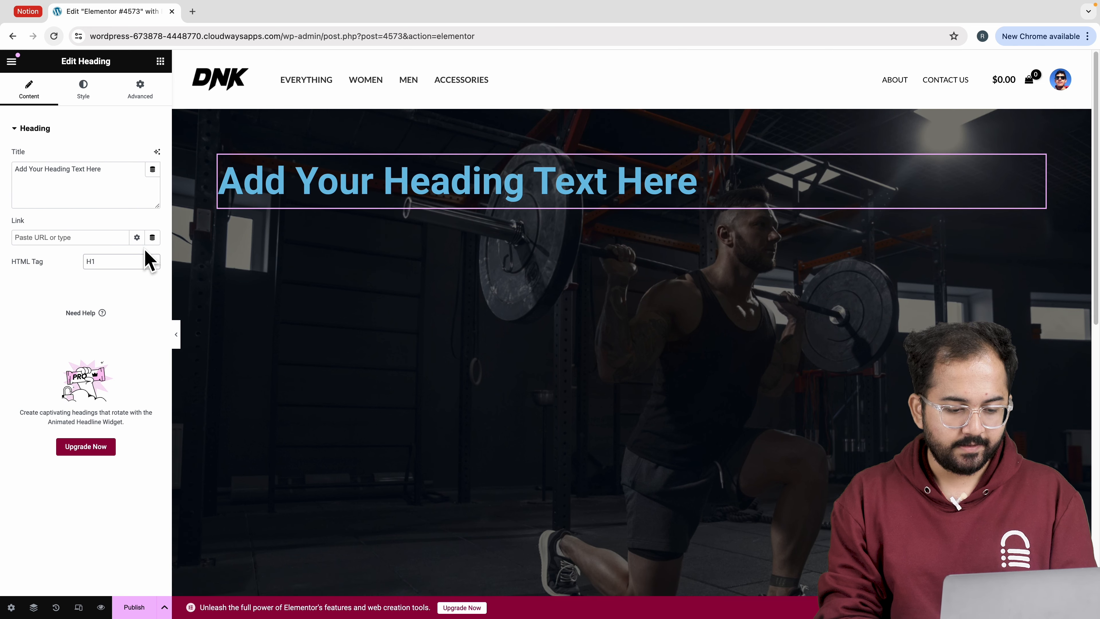
triple_click(72, 169)
text(START YOUR PERSONALIZED W)
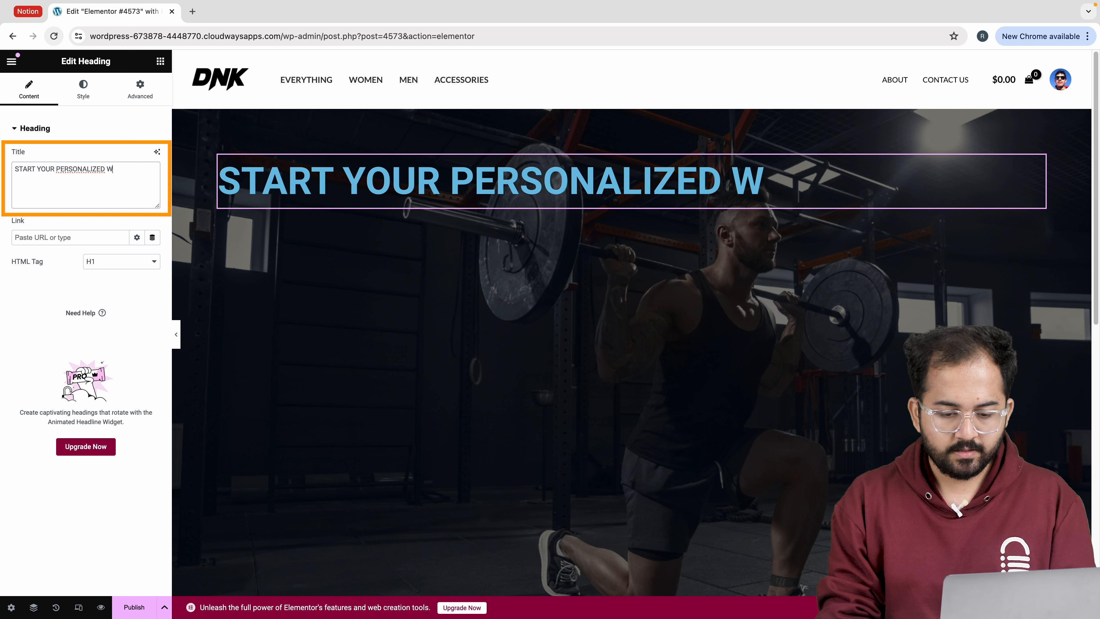
text(ORKOUT TODAY)
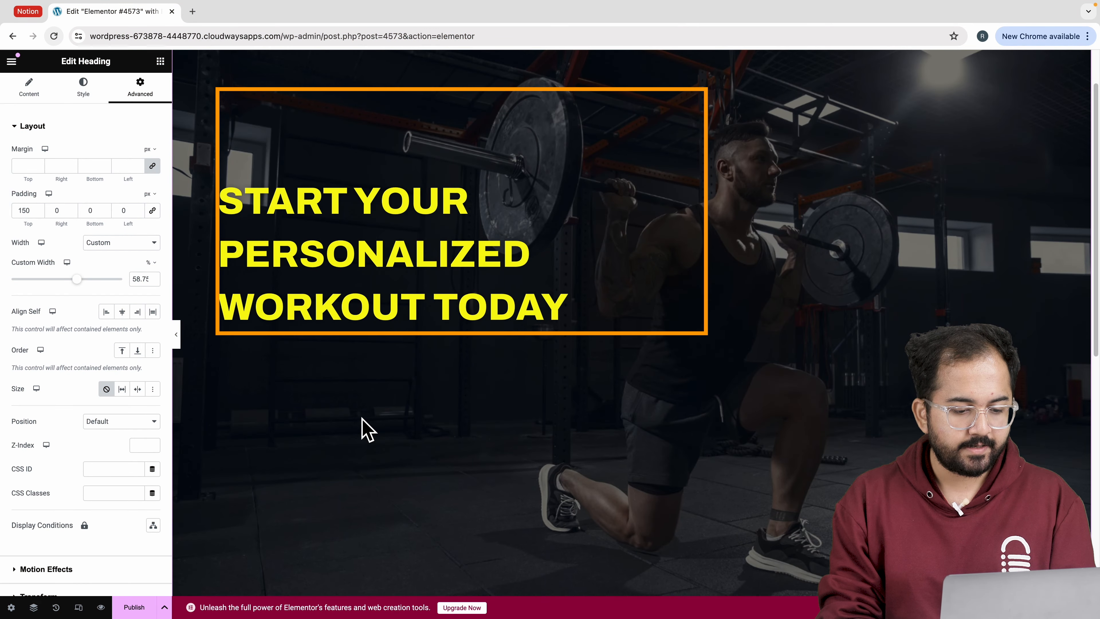
- Add a new container inside the hero section beneath the workout heading
right_click(364, 428)
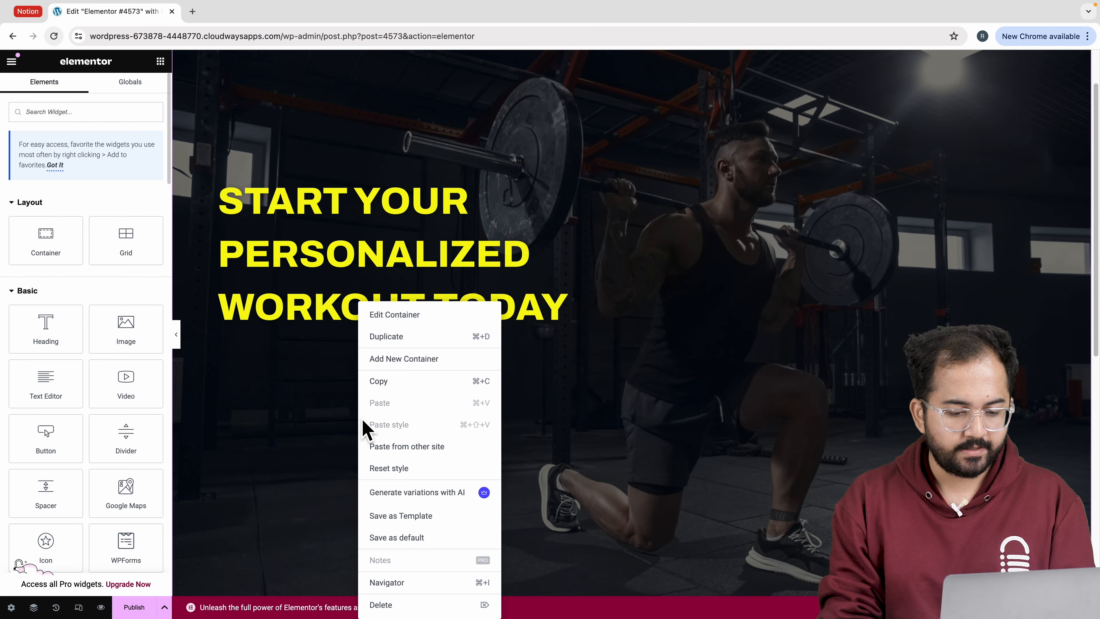
click(390, 364)
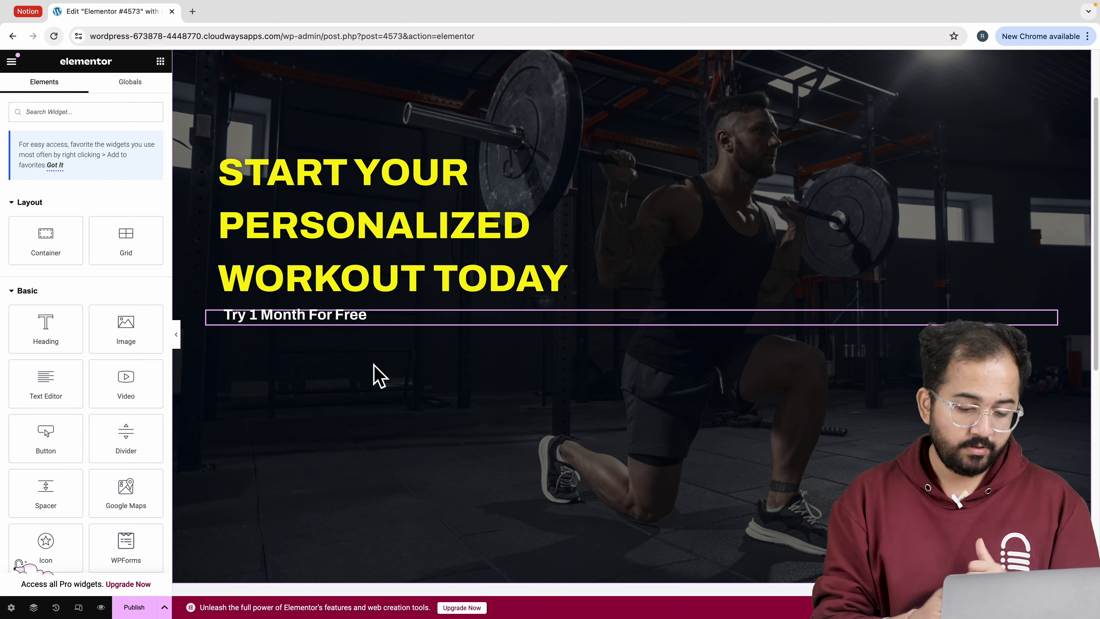
- Add a new container beneath the "Try 1 Month For Free" line and place a Button widget in it
right_click(374, 366)
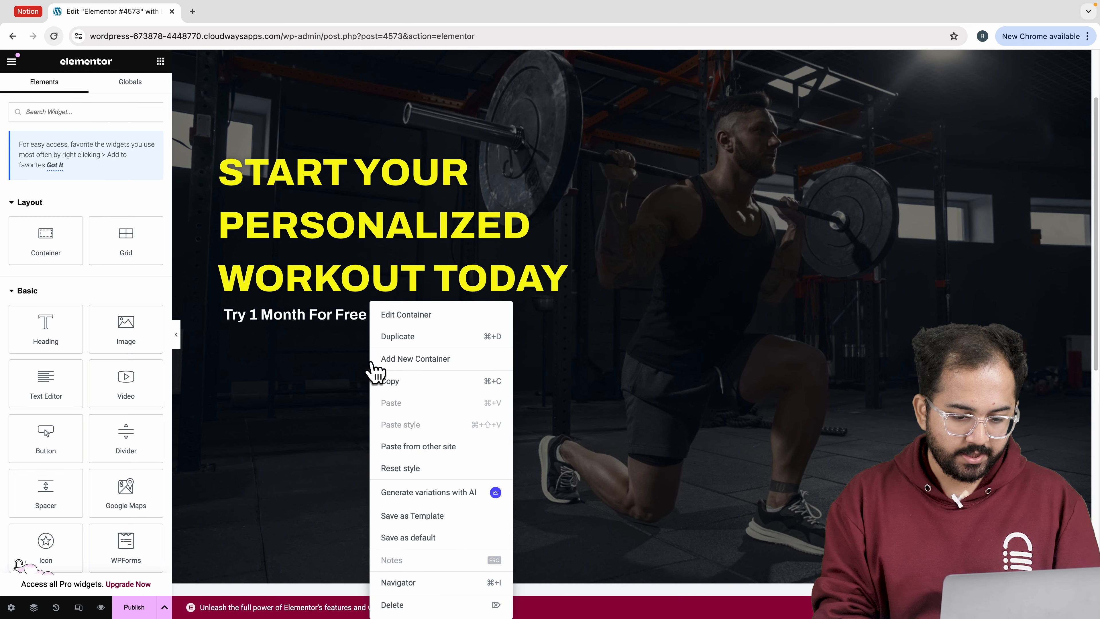
click(387, 359)
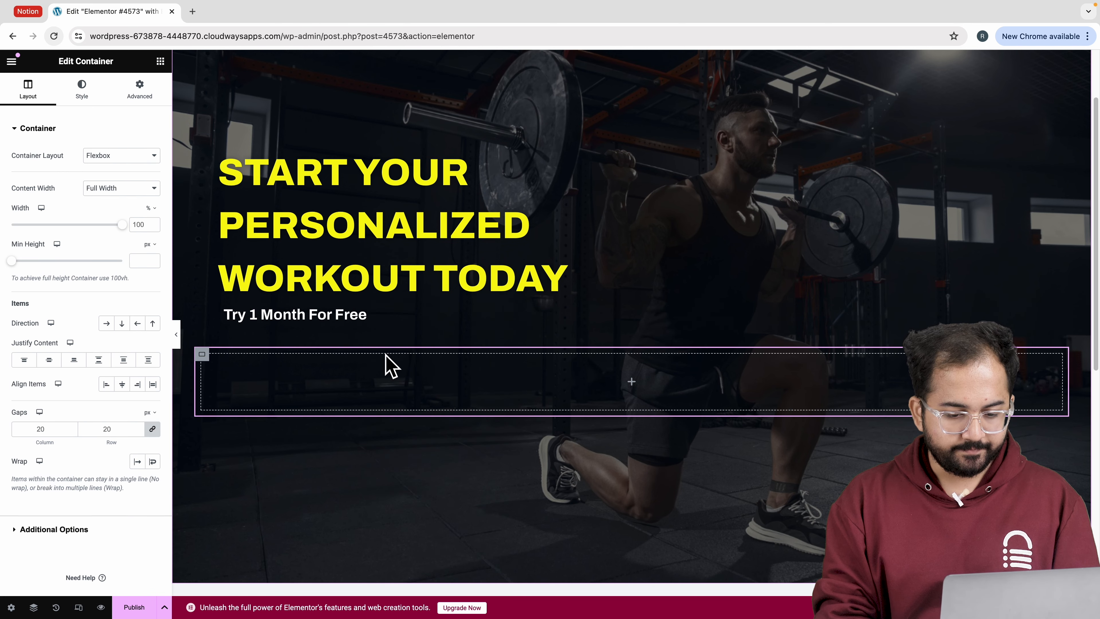
click(160, 61)
drag(47, 435, 326, 411)
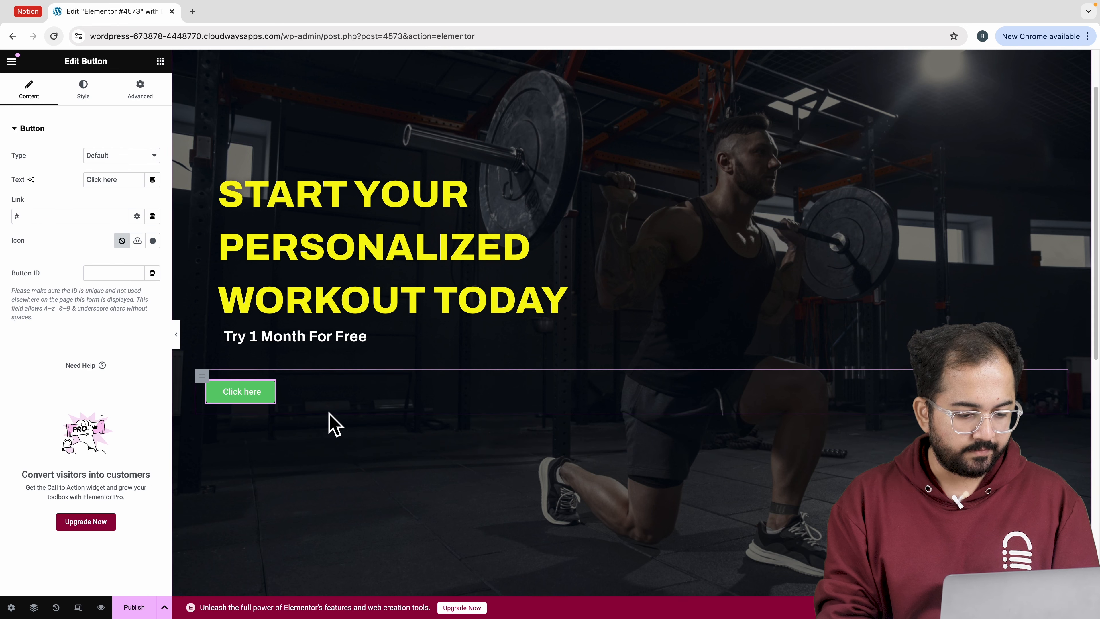
- Change the button's text to "Try Free For 1 Month"
triple_click(128, 179)
key(BackSpace)
text(Try Free For 1 Monrg)
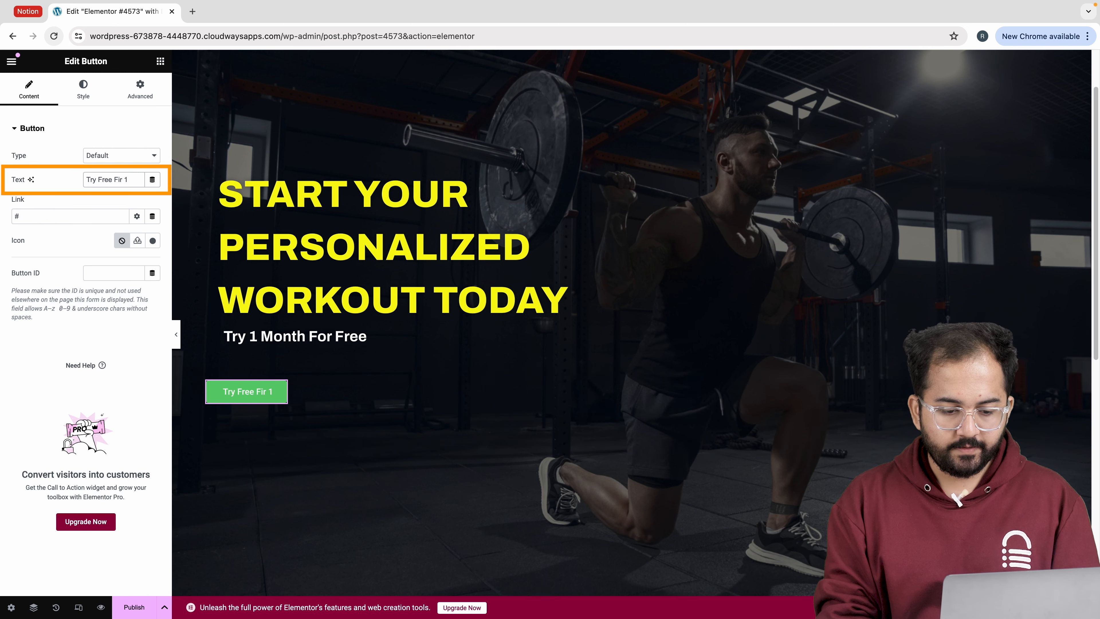
key(BackSpace)
key(BackSpace)
text(th)
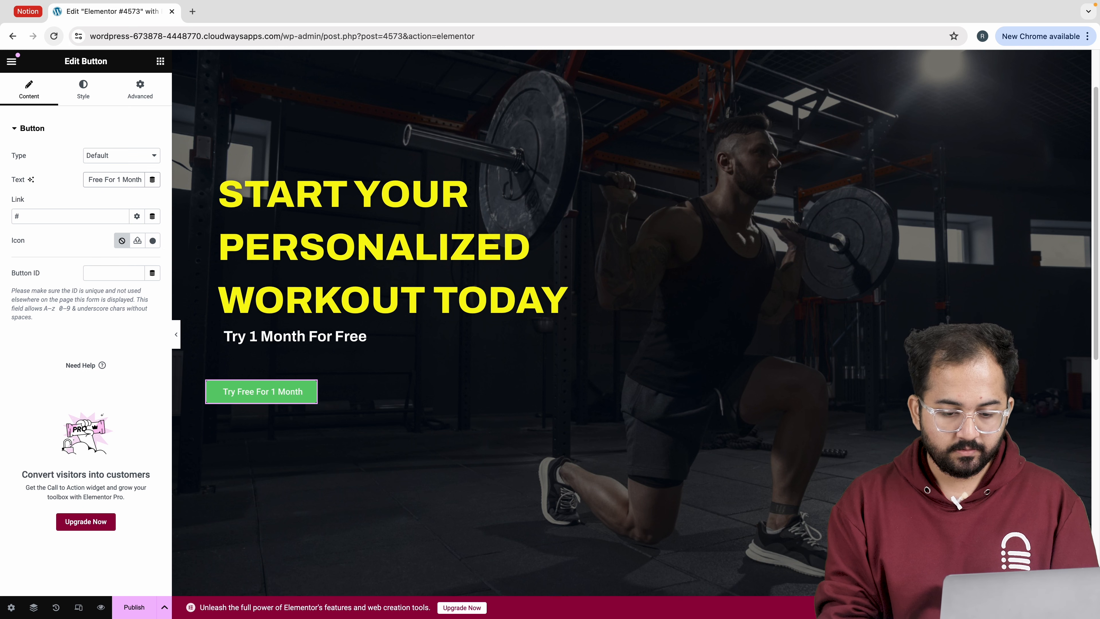
- Set the button's typography to Archivo, weight 700 (Bold), size 20 px
click(86, 96)
click(152, 179)
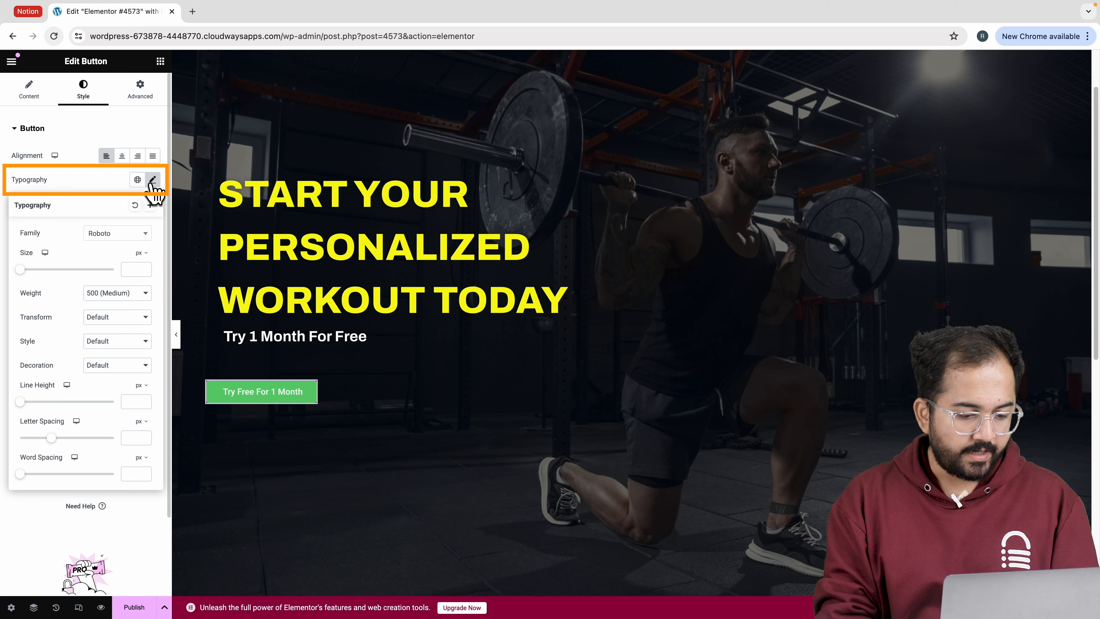
click(130, 234)
text(archi)
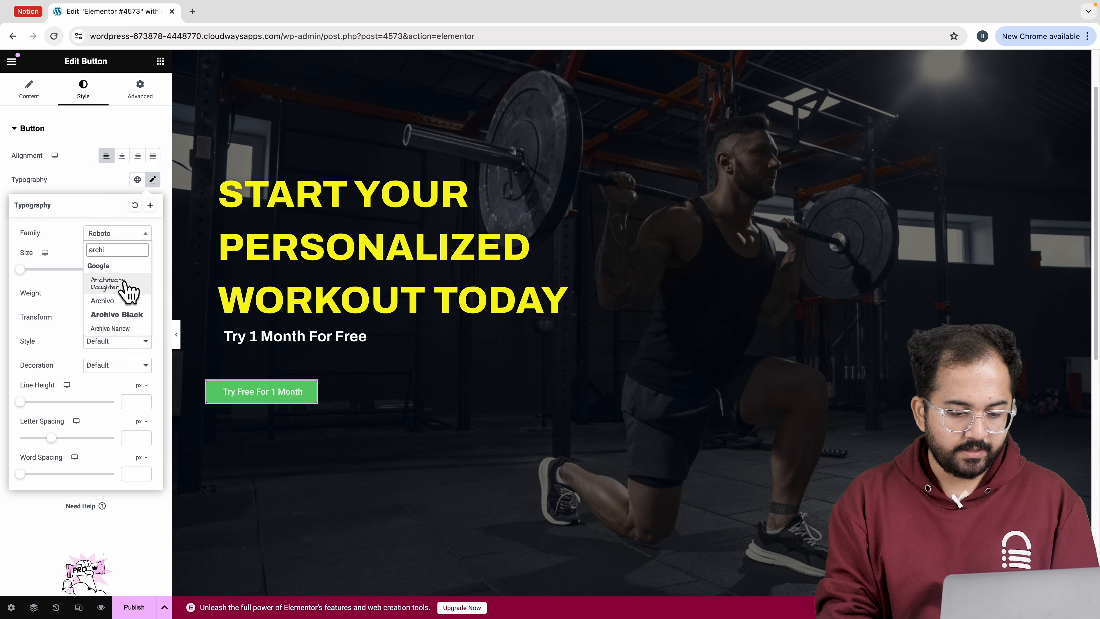
click(125, 300)
click(127, 295)
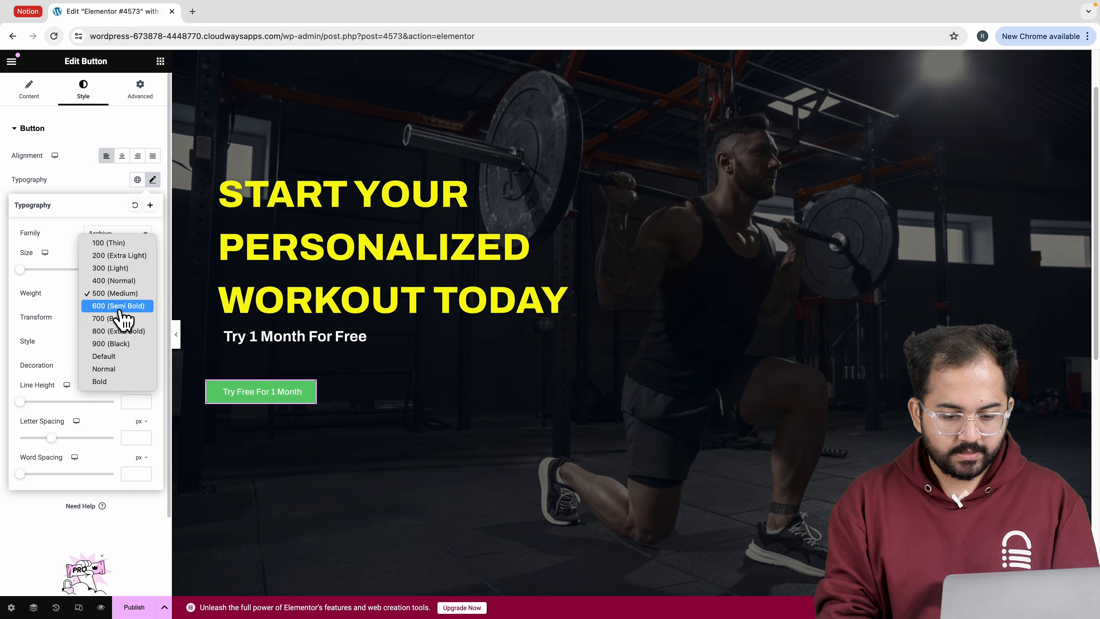
click(123, 319)
click(144, 267)
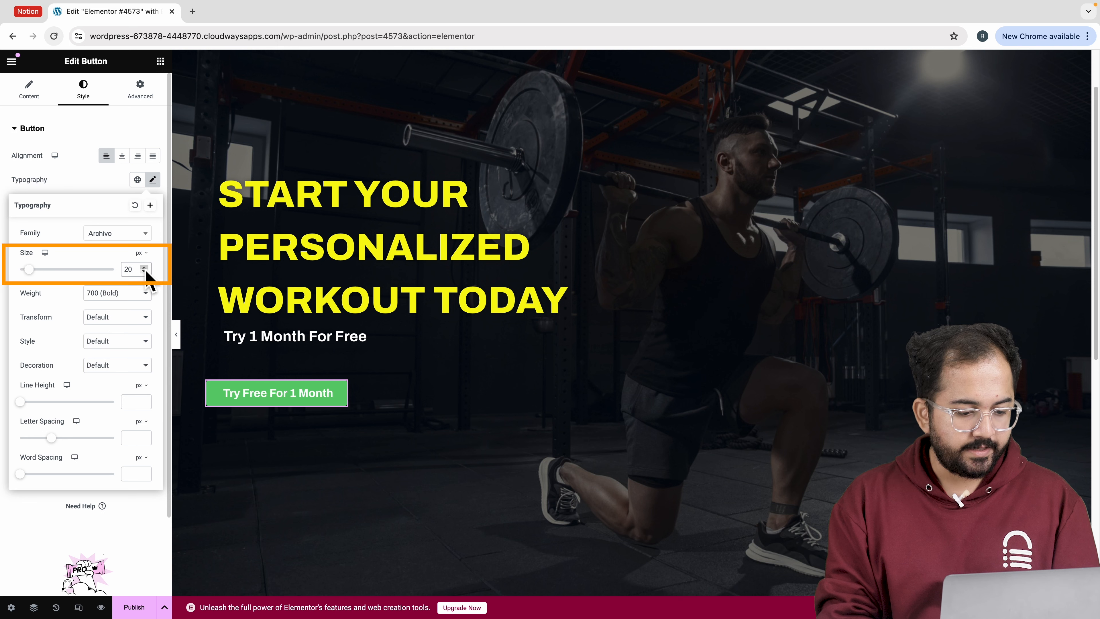
click(100, 193)
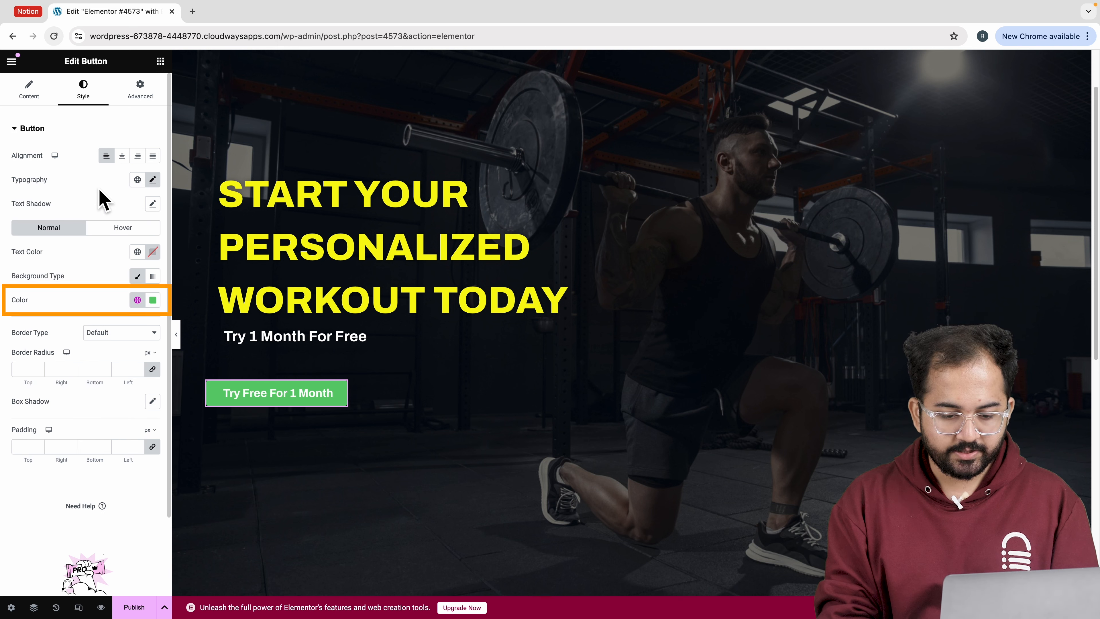
- Set the button's background color to yellow F8F812 and its text color to black #000000
click(153, 300)
text(F8F810)
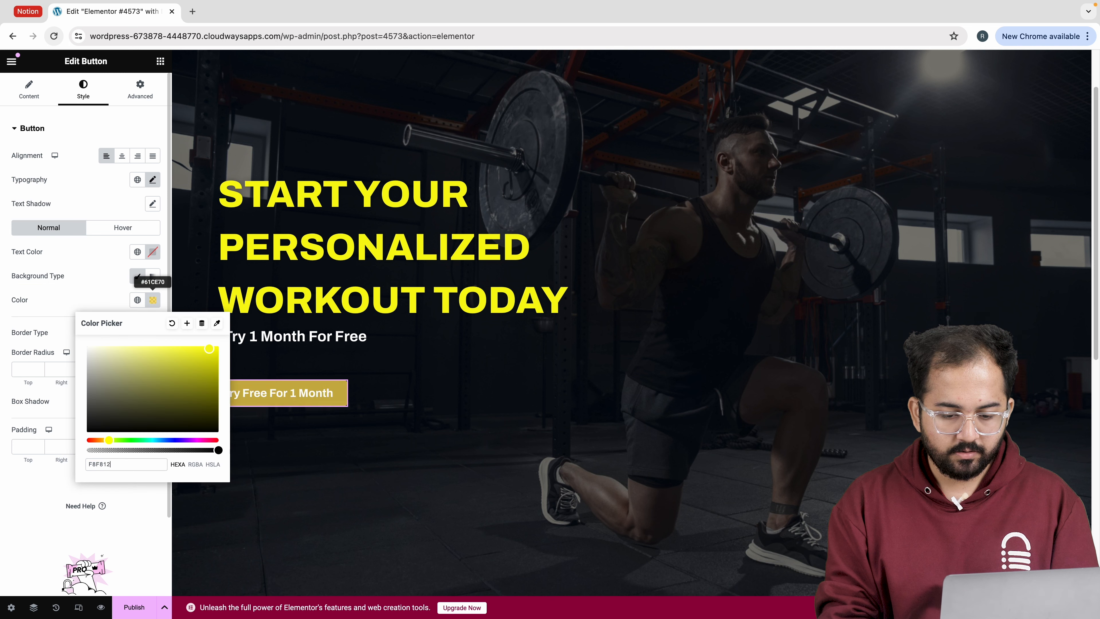
click(113, 295)
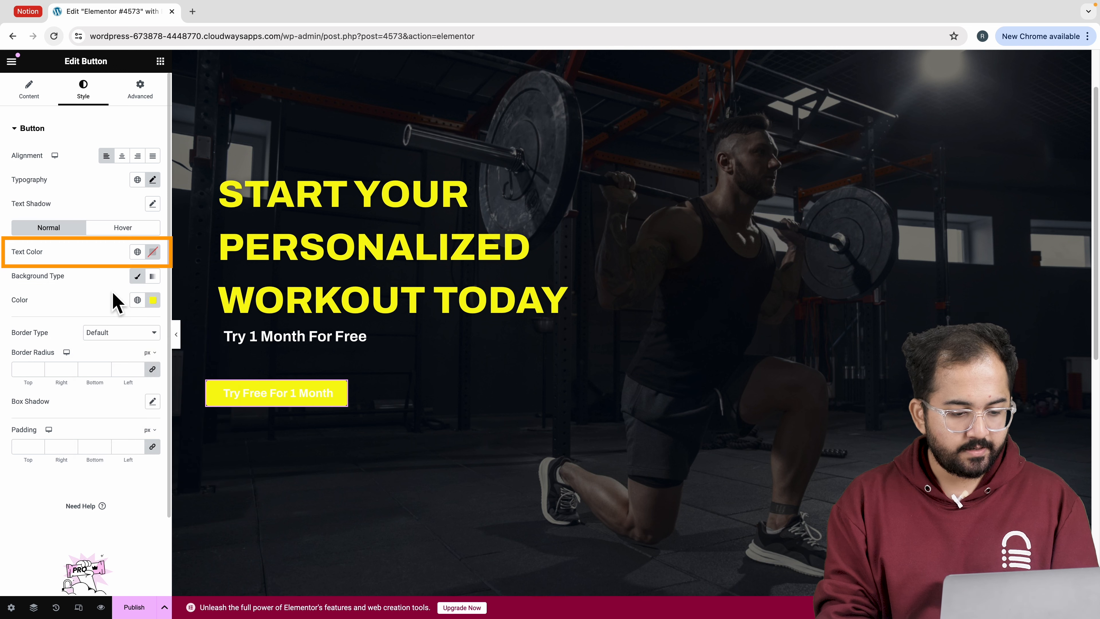
click(152, 251)
drag(150, 377, 90, 390)
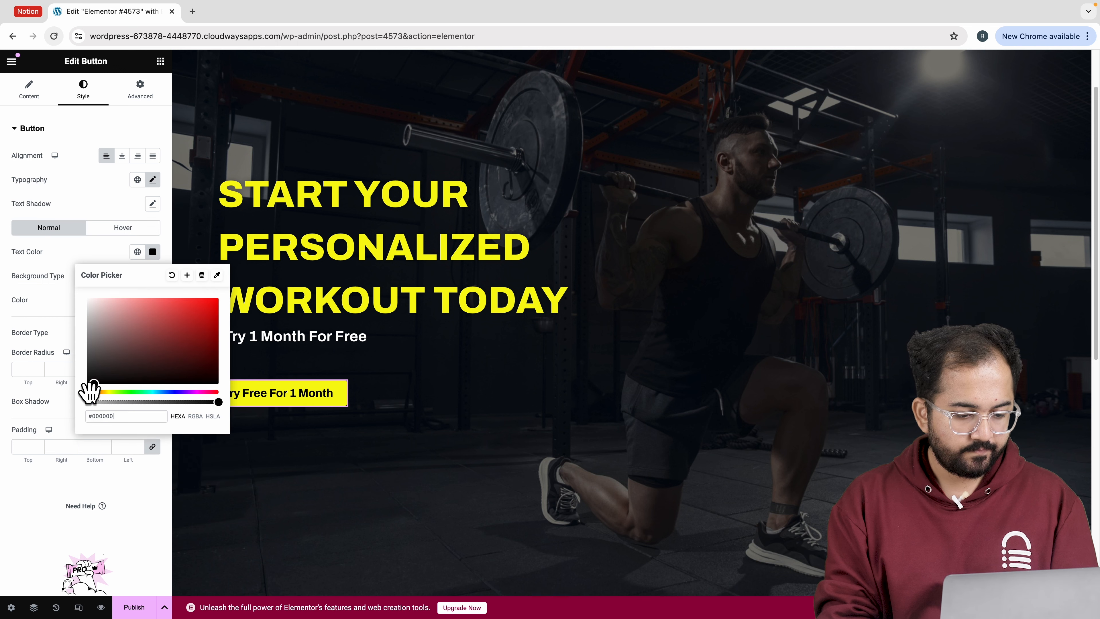
click(65, 353)
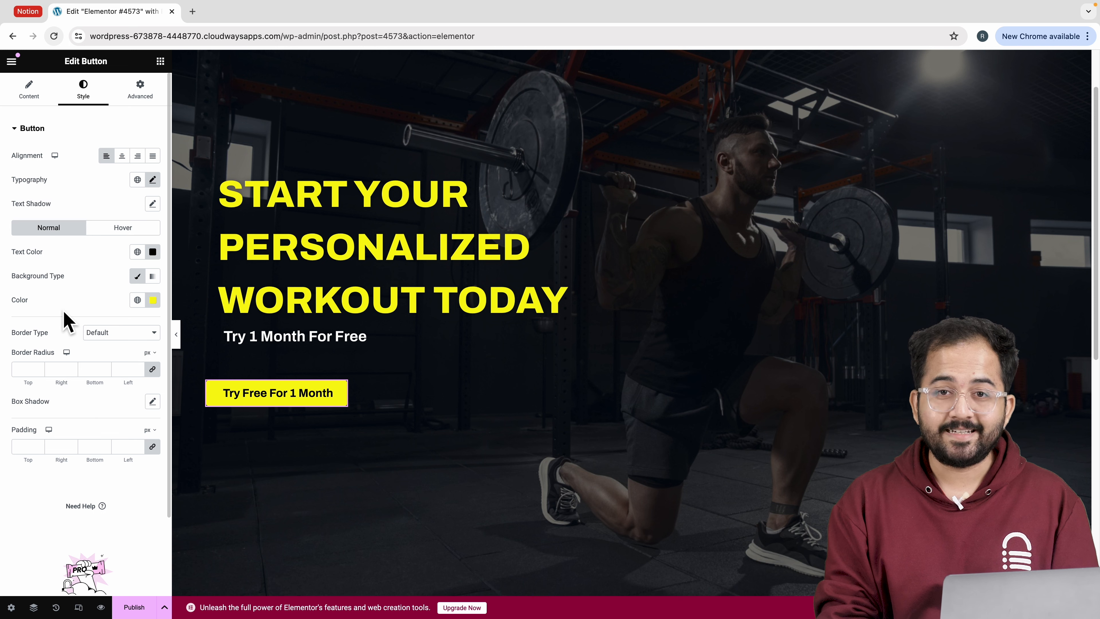
- Set the hover animation of the "Try Free For 1 Month" button to Grow
click(123, 231)
click(102, 404)
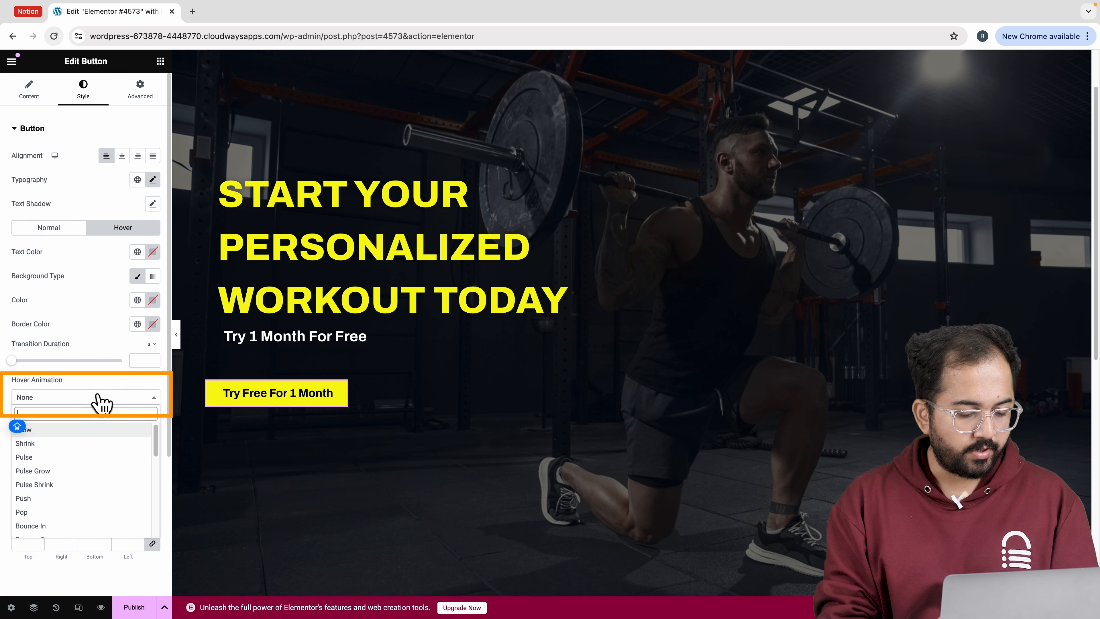
click(81, 436)
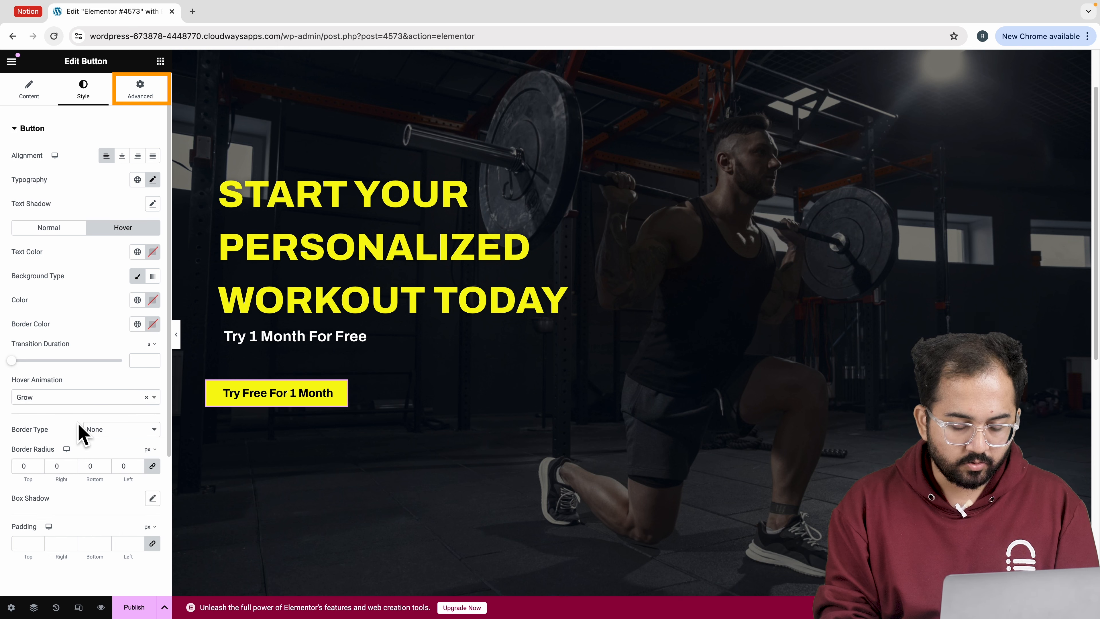
- Give the button a 30 px left padding and a negative top margin to bring it closer to the offer line
click(140, 96)
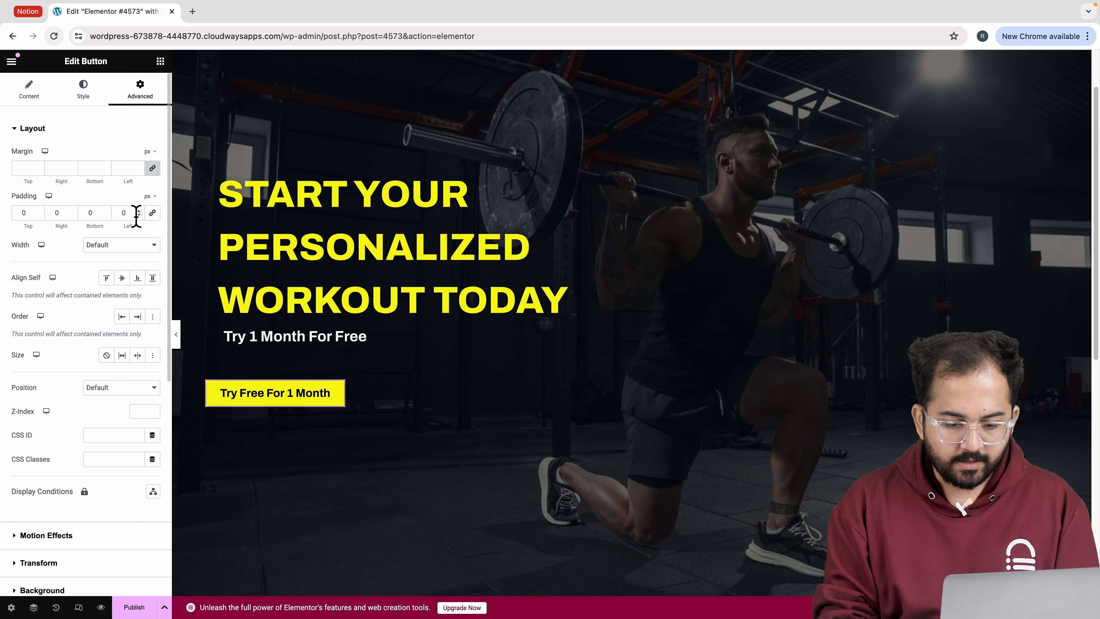
click(139, 211)
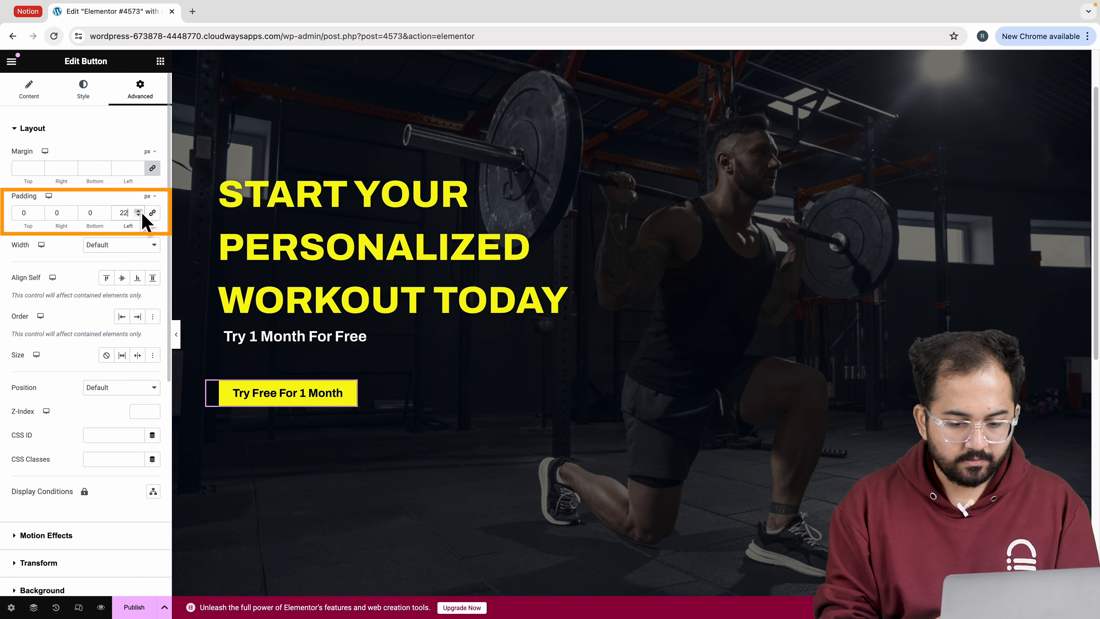
click(133, 195)
click(39, 170)
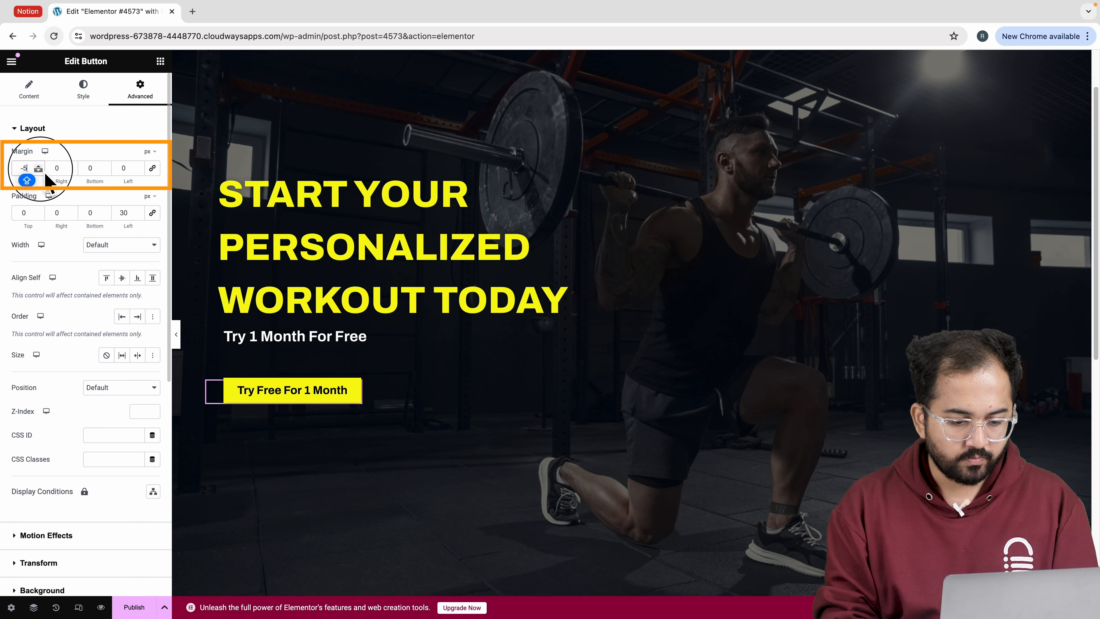
click(39, 170)
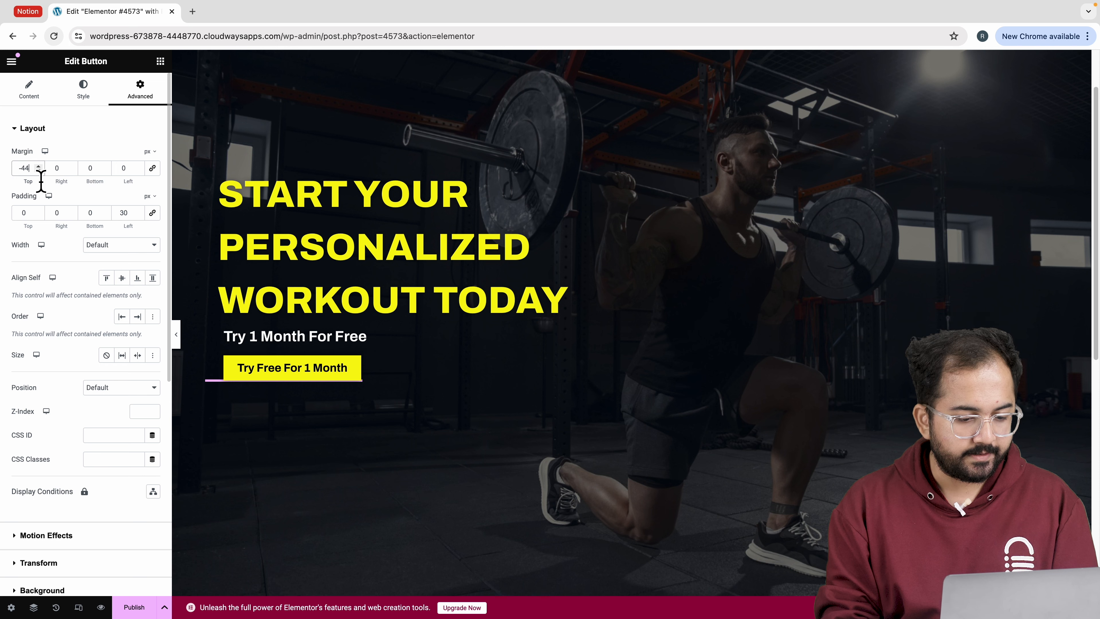
click(38, 170)
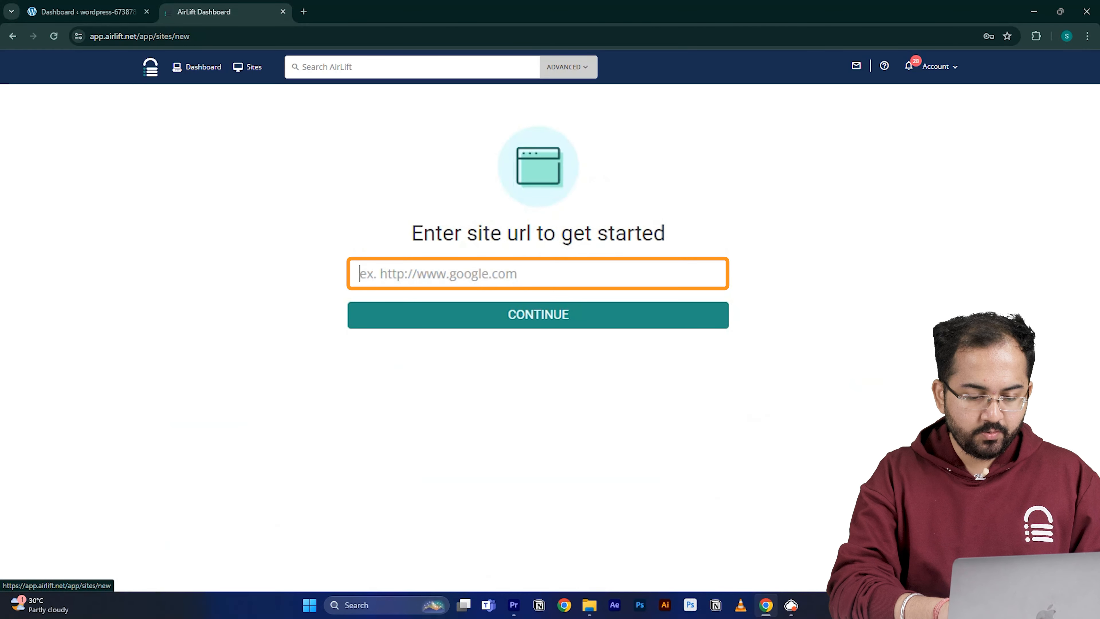
text(https://wordpress-673878-4448699.cloudwaysapps.com/)
click(454, 320)
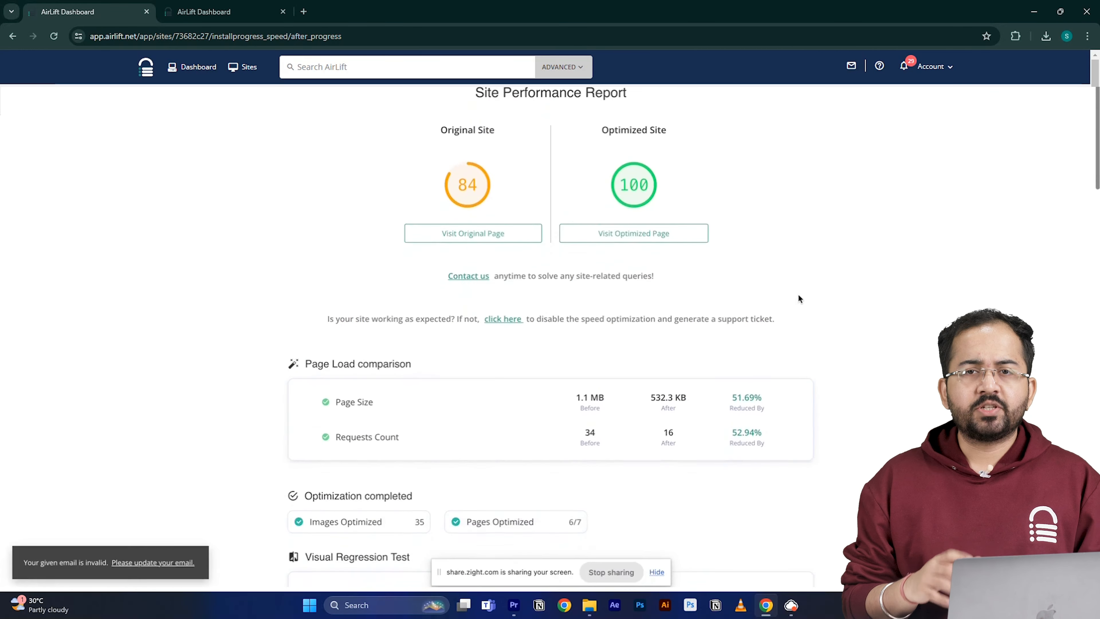
scroll(799, 294, down, 5)
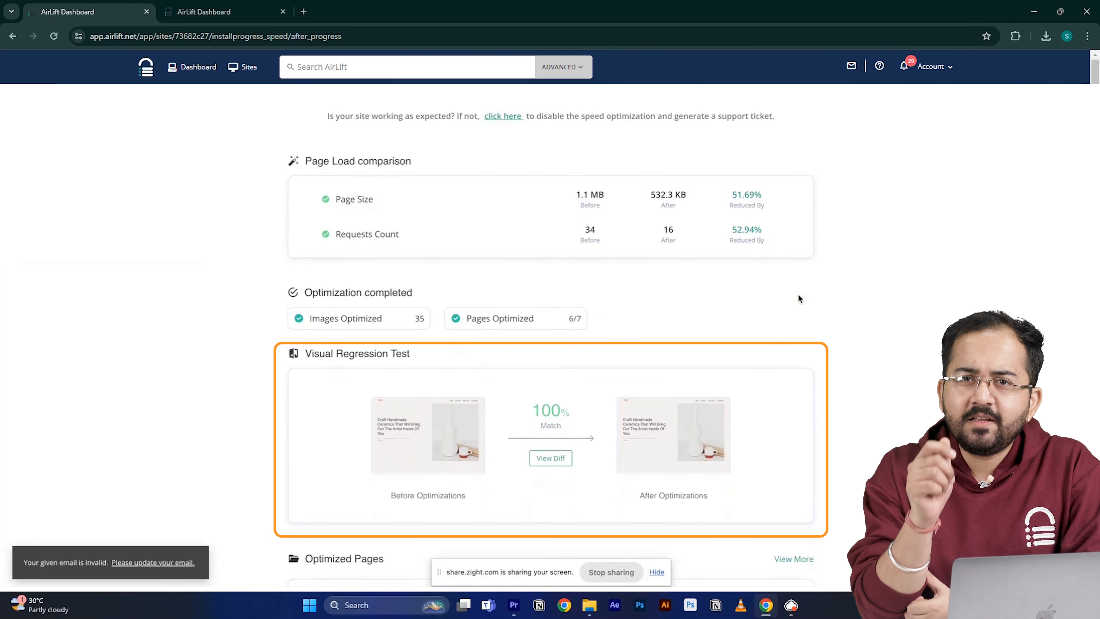
scroll(798, 294, up, 5)
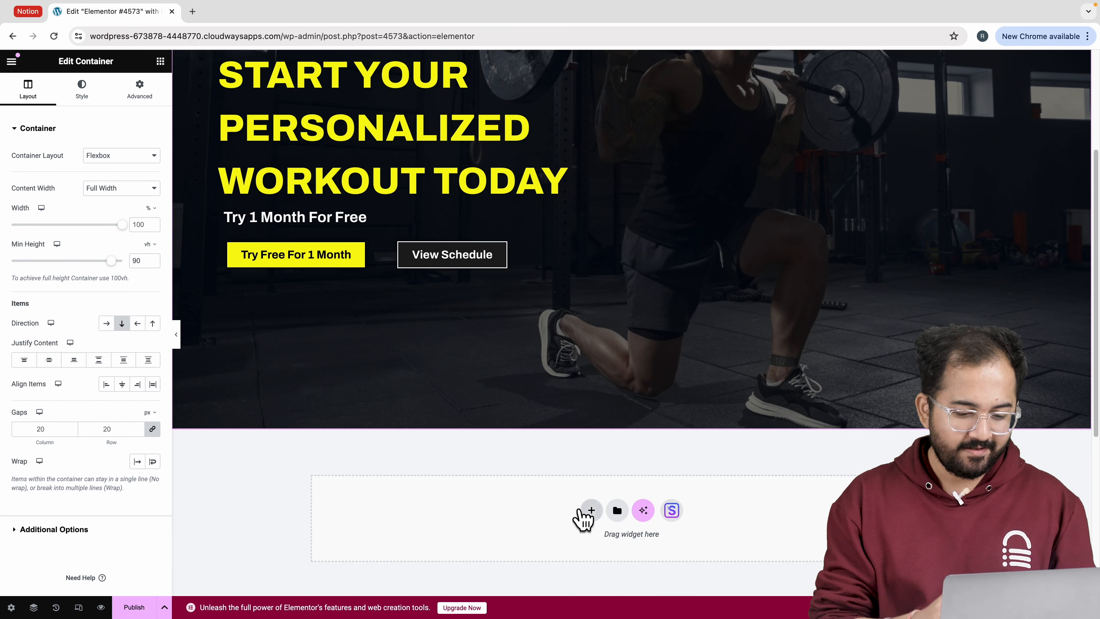
- Add a single-column container beneath the hero section and set its background color to yellow #F8F812
click(590, 511)
click(489, 542)
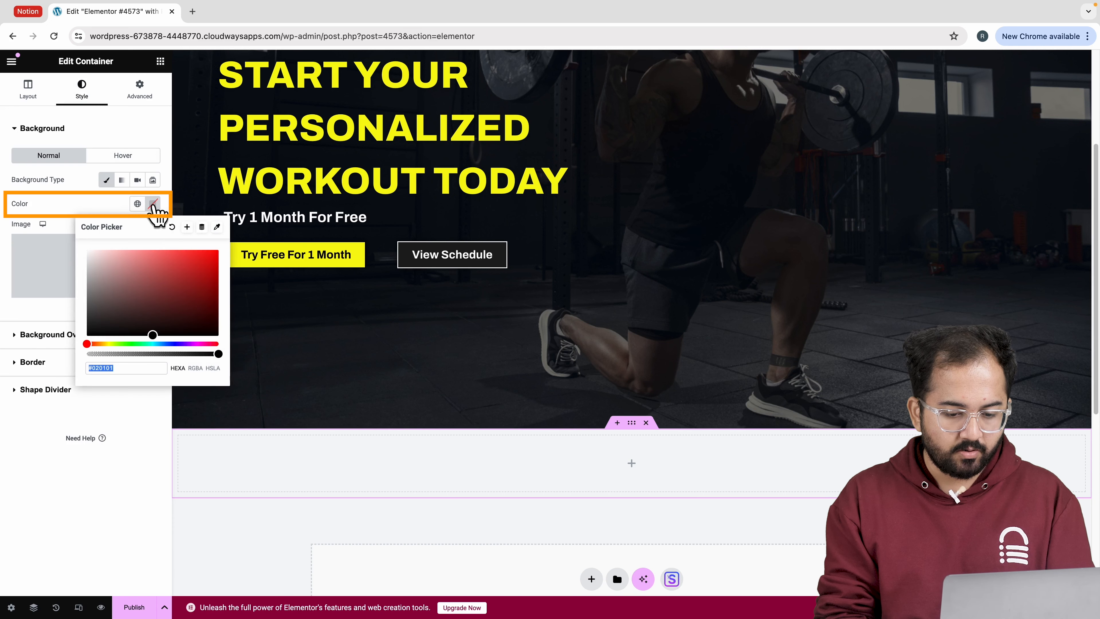
text(#F8F812)
- Find the Image Carousel widget and place it in the yellow container
click(160, 61)
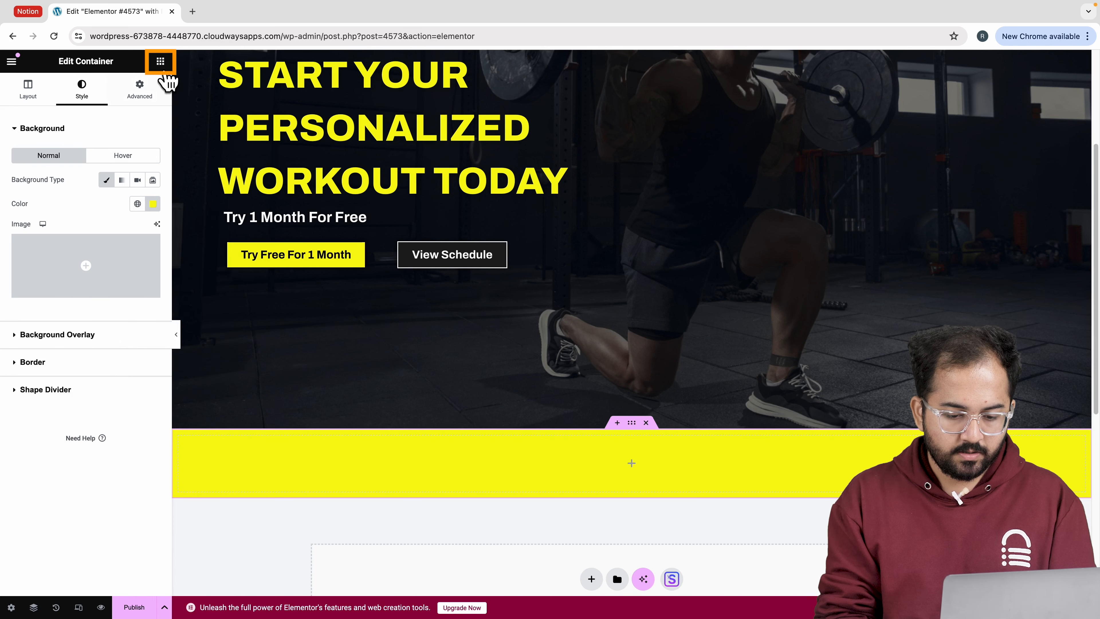
click(160, 61)
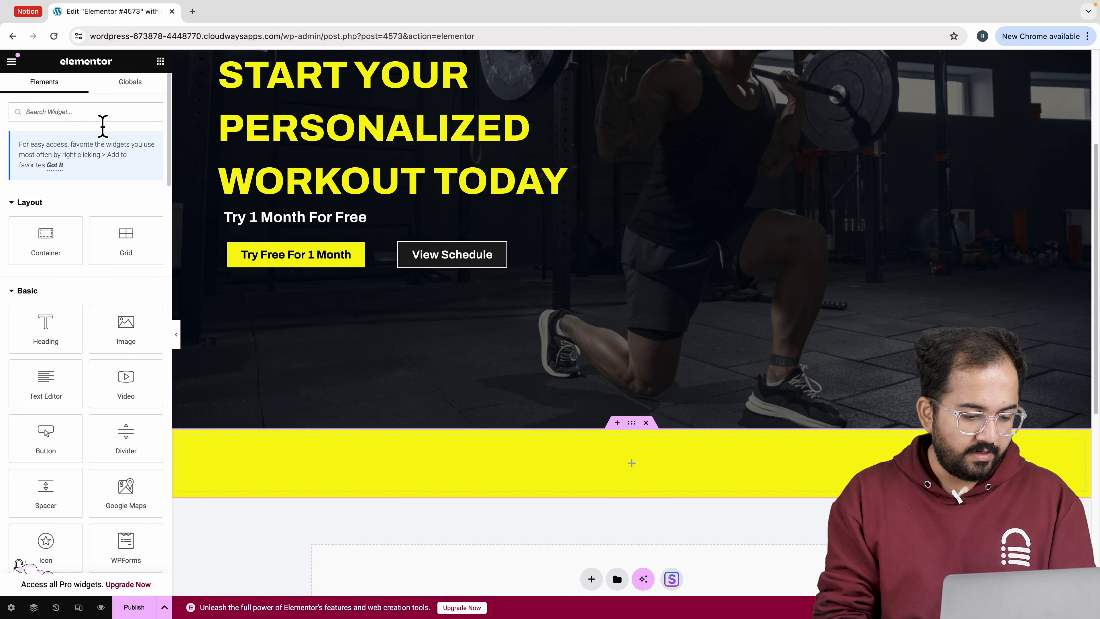
text(image)
drag(52, 265, 451, 455)
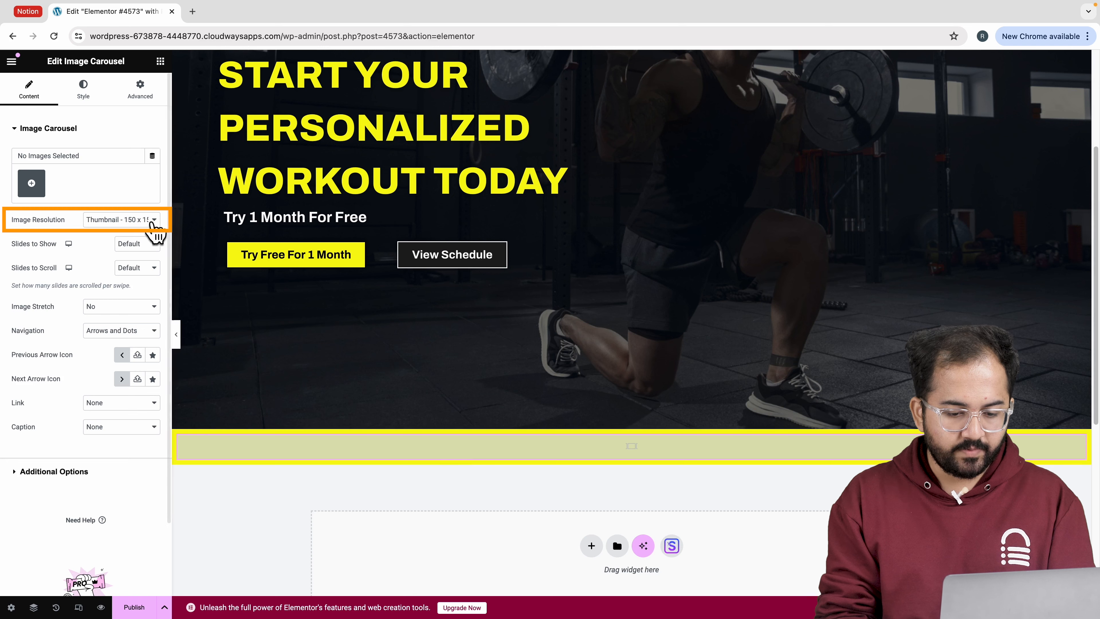
- Configure the carousel with Medium - 300 x 300 image resolution, 3 slides to show and navigation set to None
click(151, 220)
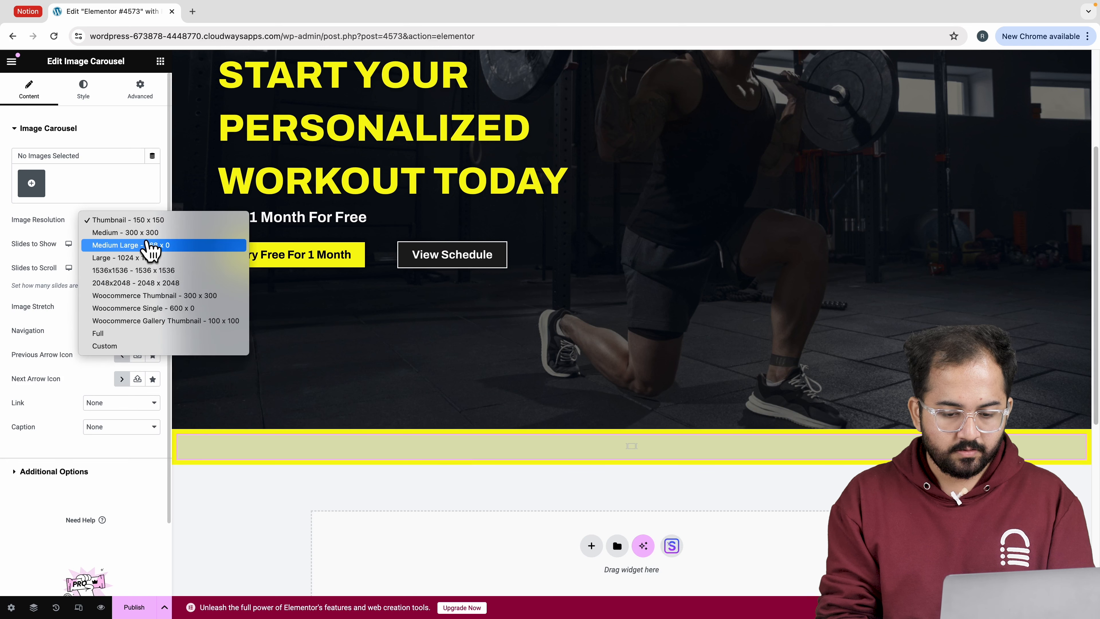
click(148, 234)
click(147, 244)
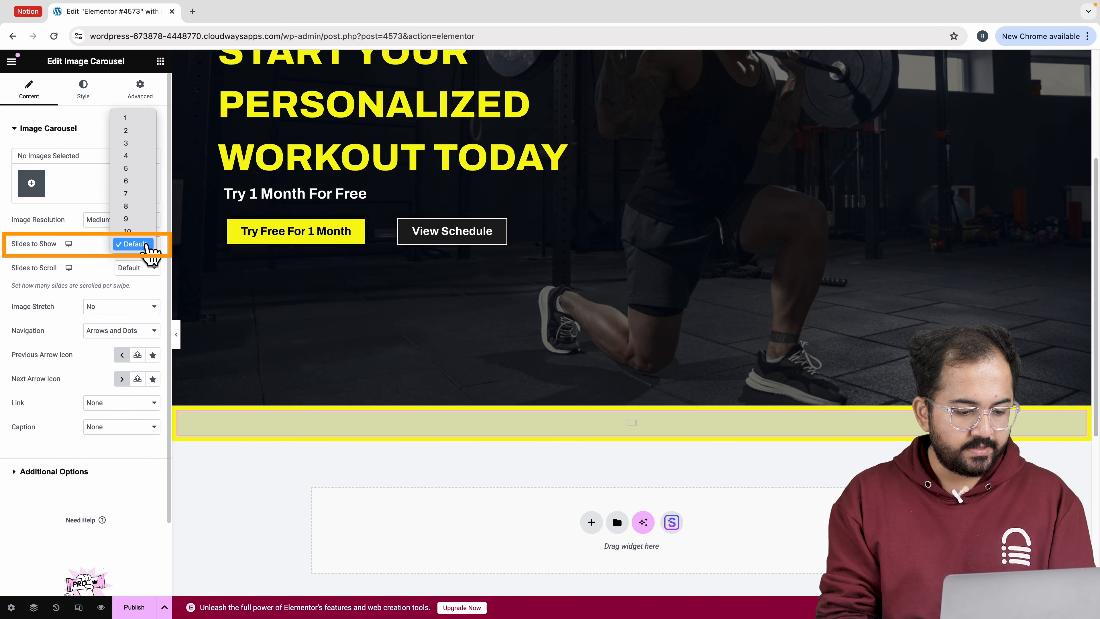
click(141, 145)
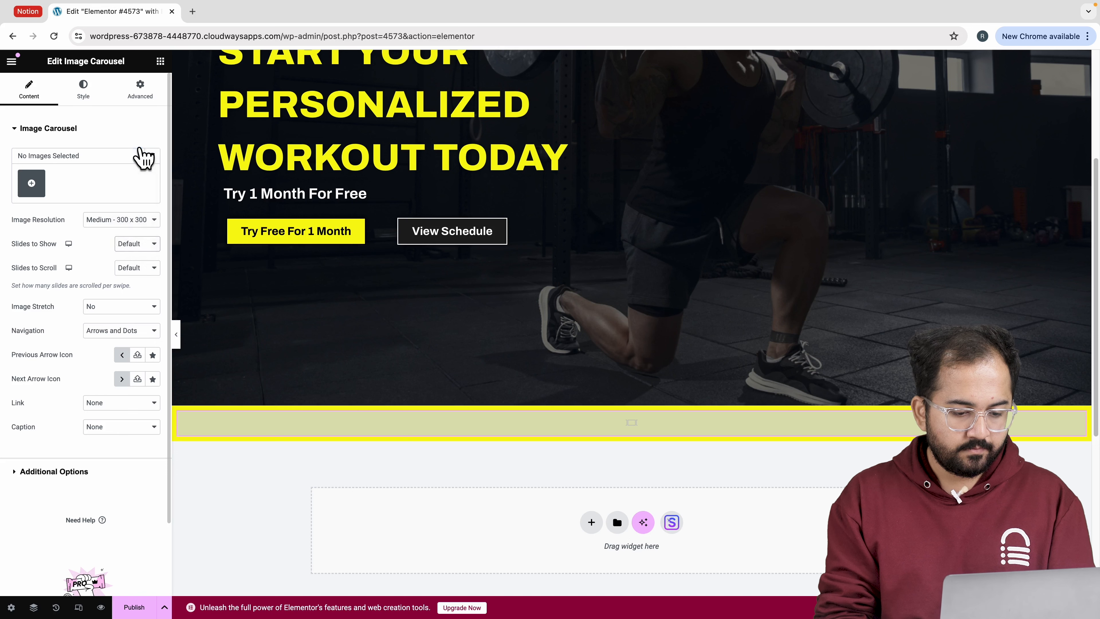
click(140, 330)
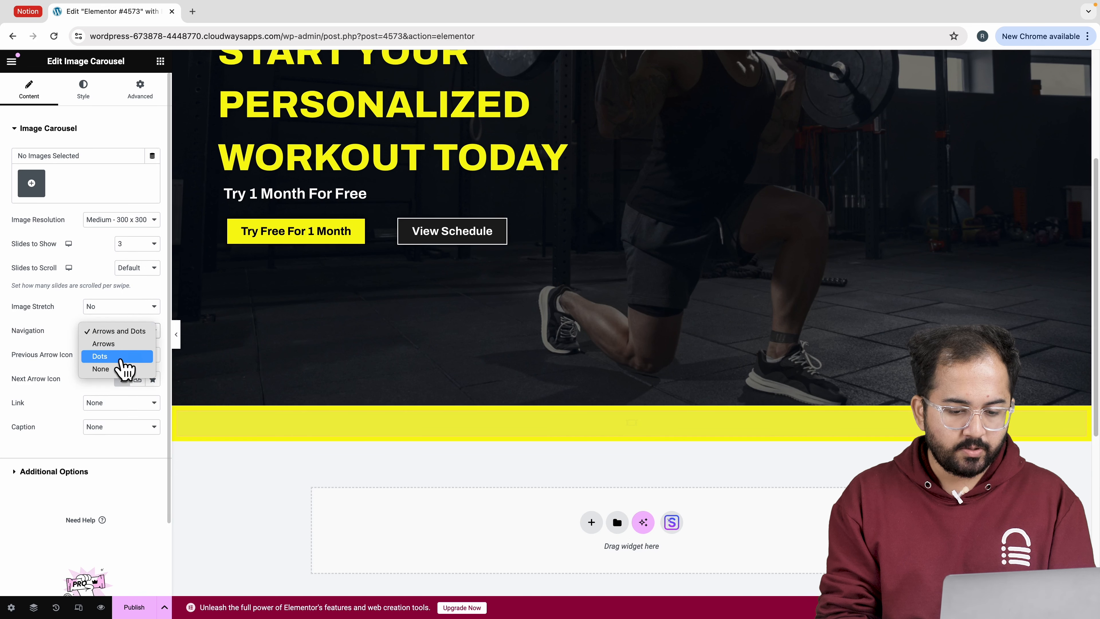
click(121, 368)
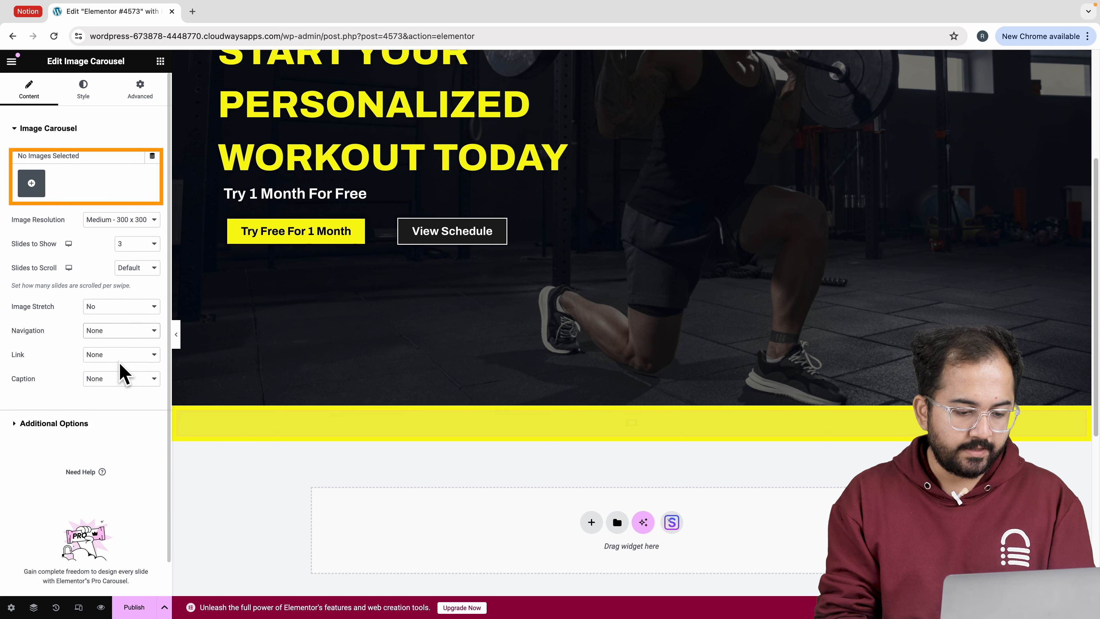
- Fill the carousel with the Tunturi, Cybex, Life Fitness, Matrix and TechnoGym logos from the media library and align them vertically to the middle
click(33, 186)
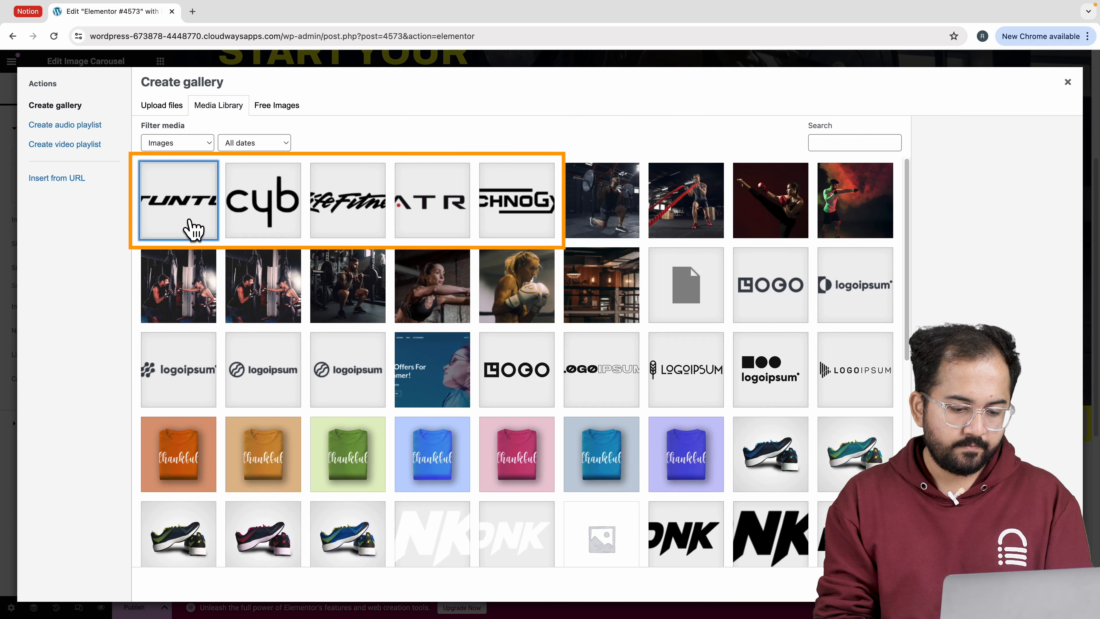
click(190, 221)
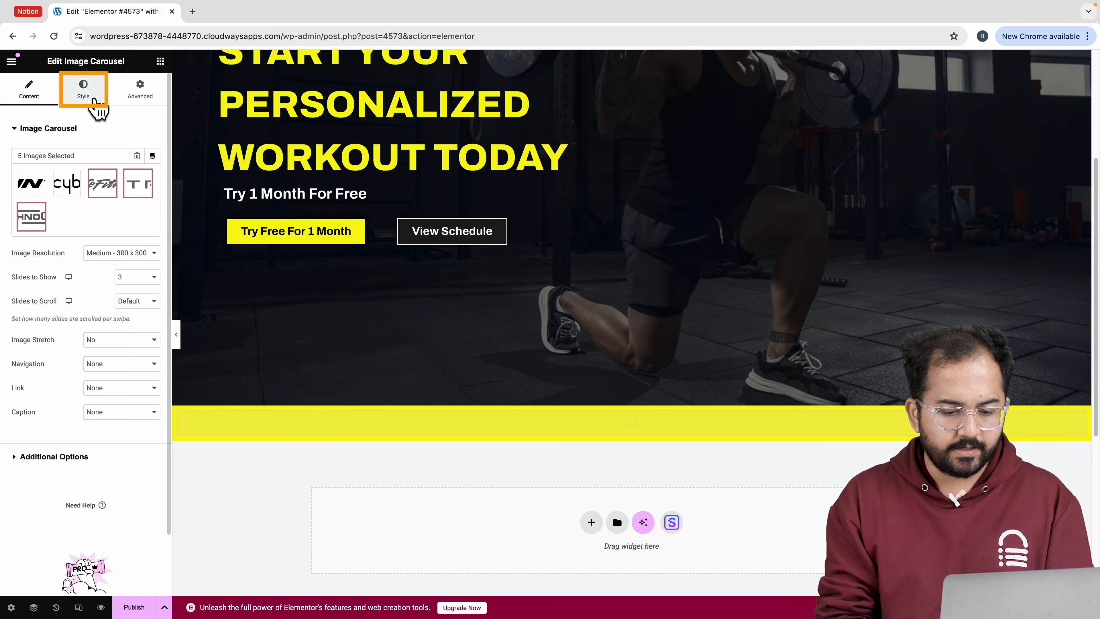
click(93, 101)
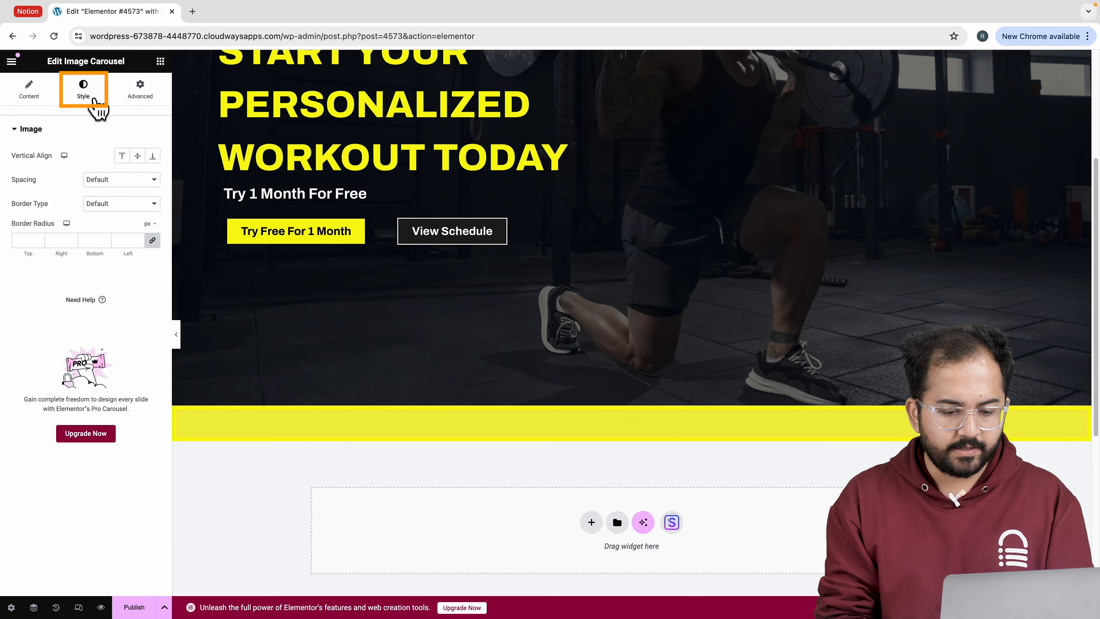
click(138, 156)
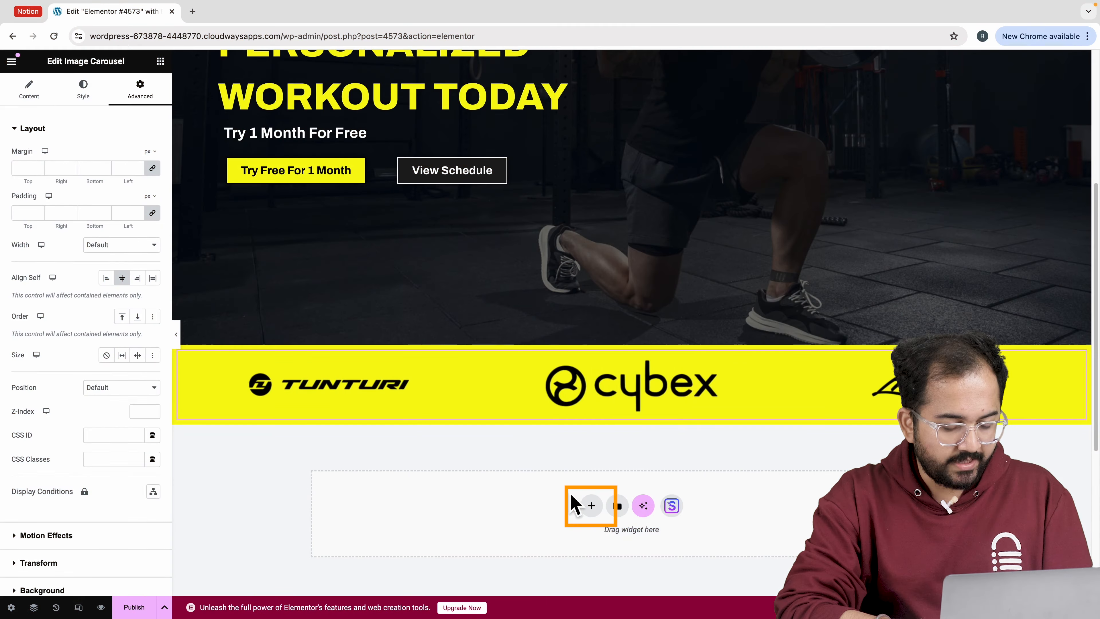
- Add a single-column container beneath the logo strip with a near-black classic background color and a Heading widget inside
click(591, 506)
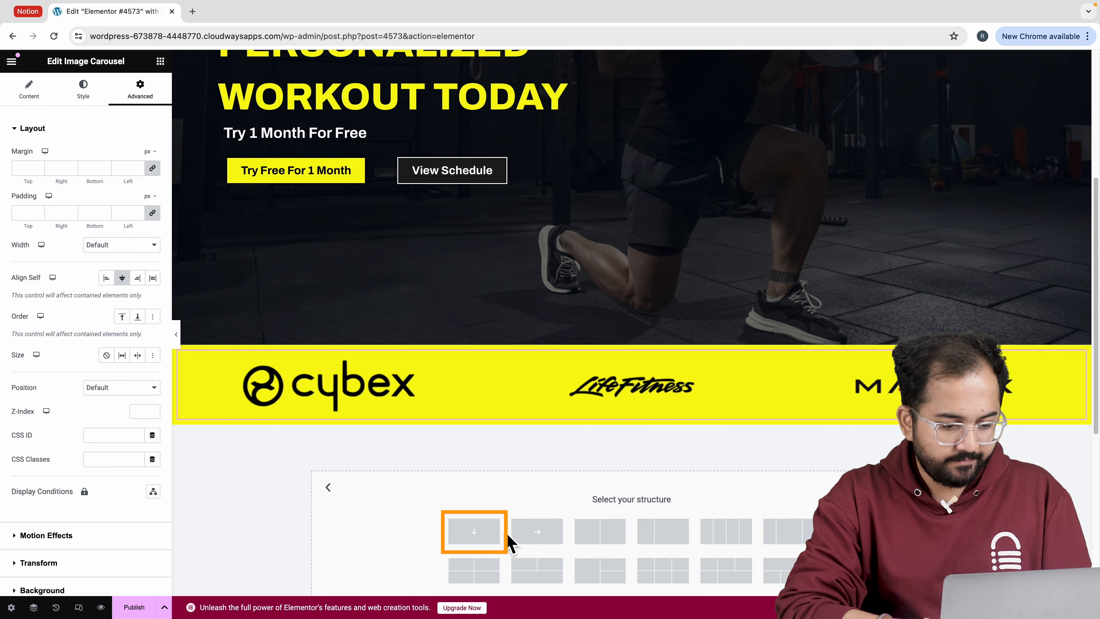
click(491, 533)
click(82, 91)
click(104, 179)
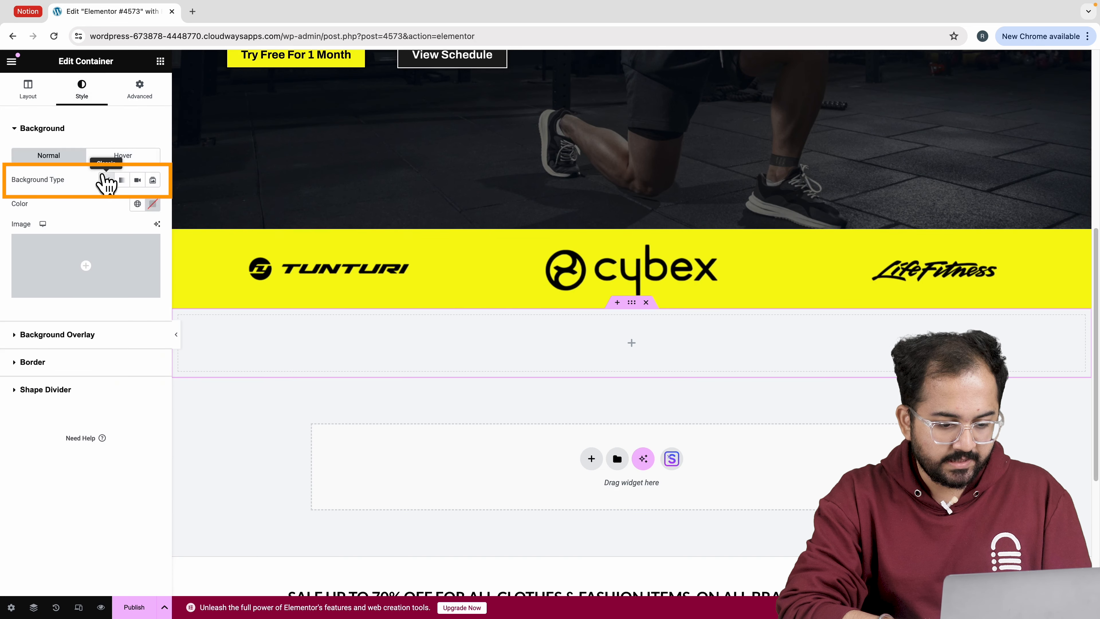
click(151, 203)
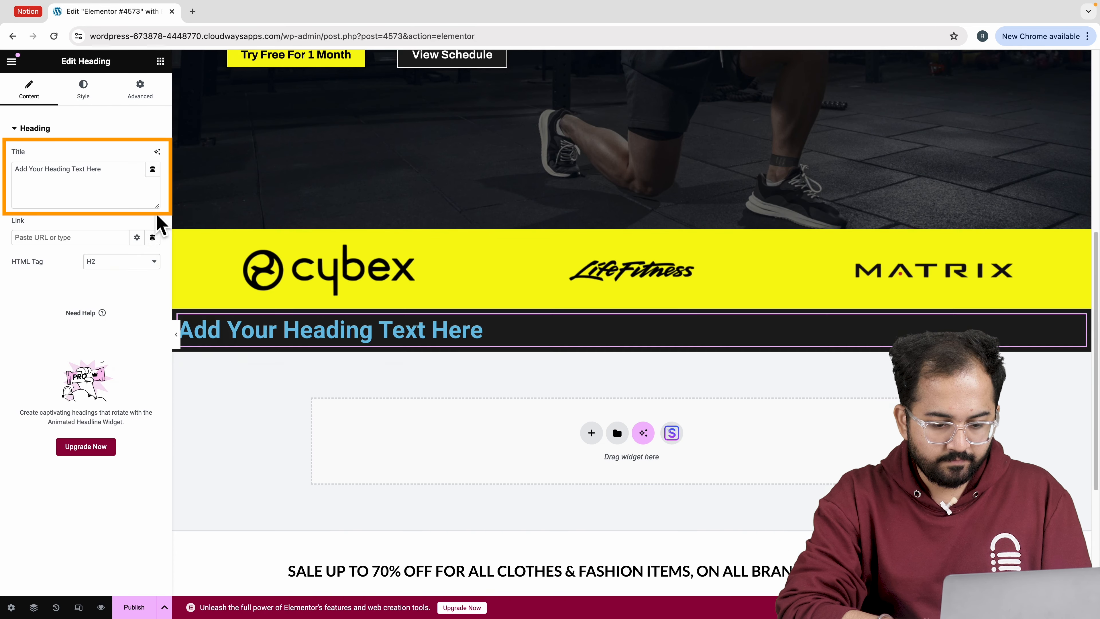
- Change the heading's text to "CHOOSE YOUR PERFECT PLAN" and style it centered, white, uppercase Archivo with weight 700 (Bold)
click(101, 170)
key(super+a)
text(CHOOSE YOUR PERFECT PLAN)
click(83, 96)
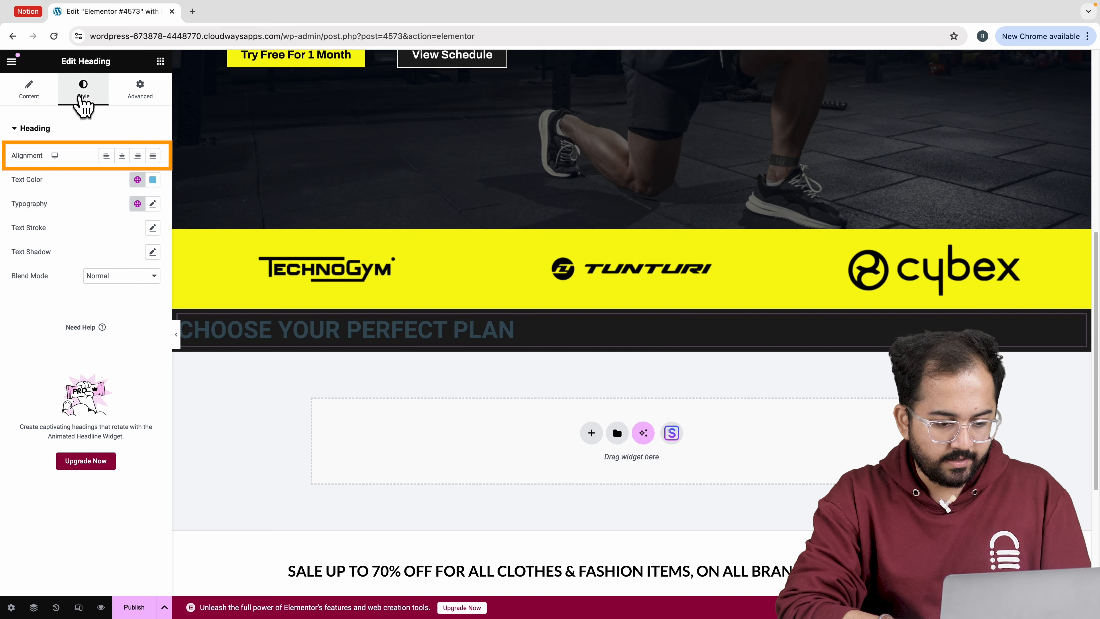
click(122, 156)
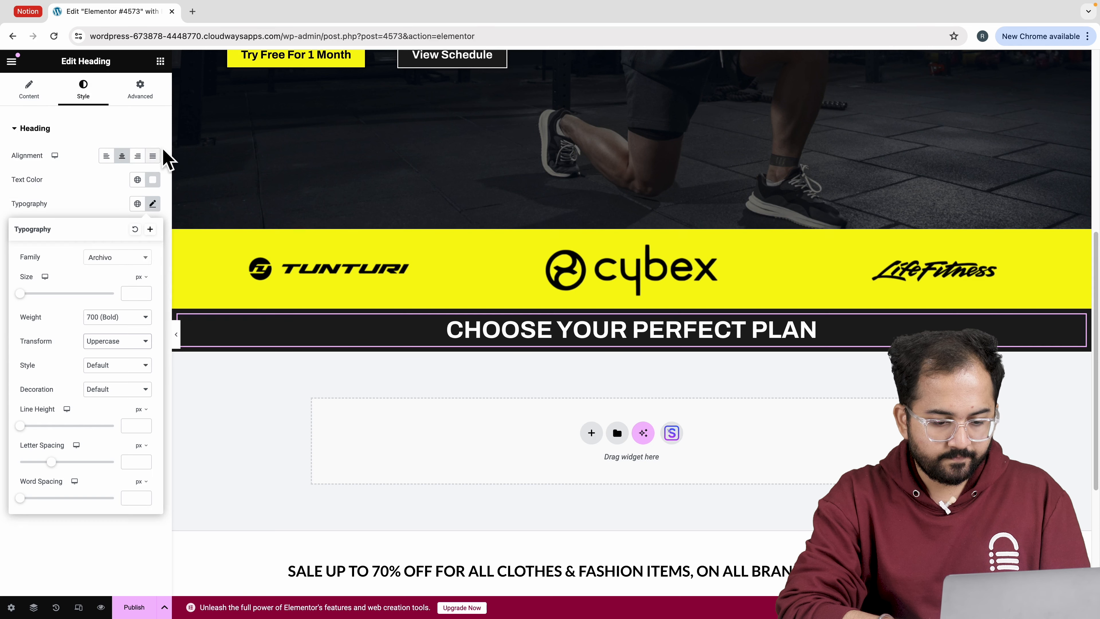
- Set the heading's padding to 40 px on all sides
click(140, 88)
click(38, 214)
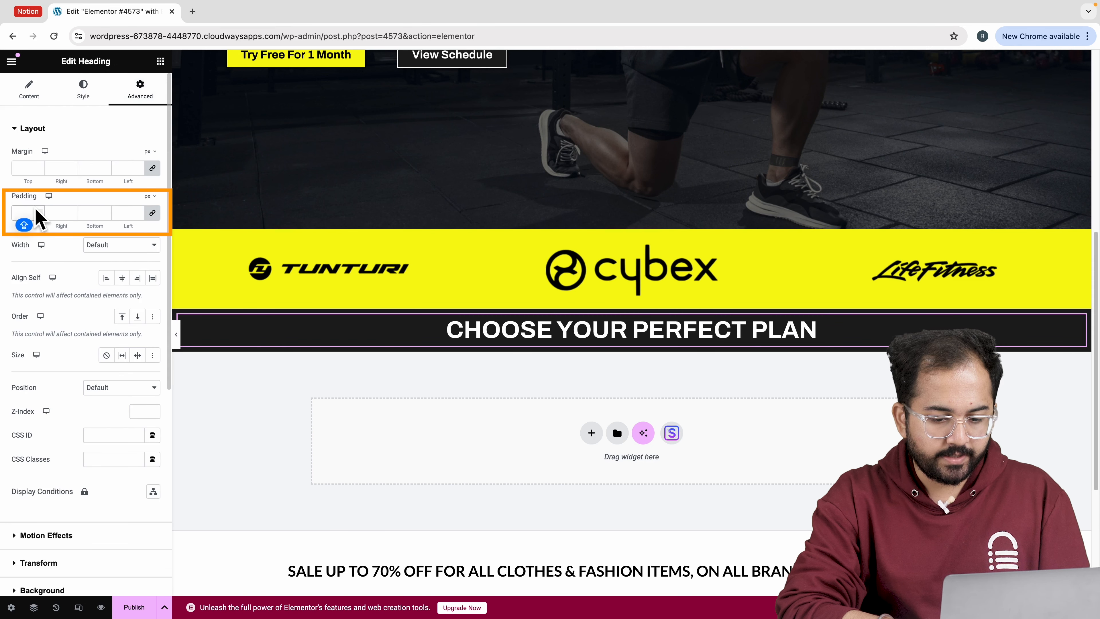
text(40)
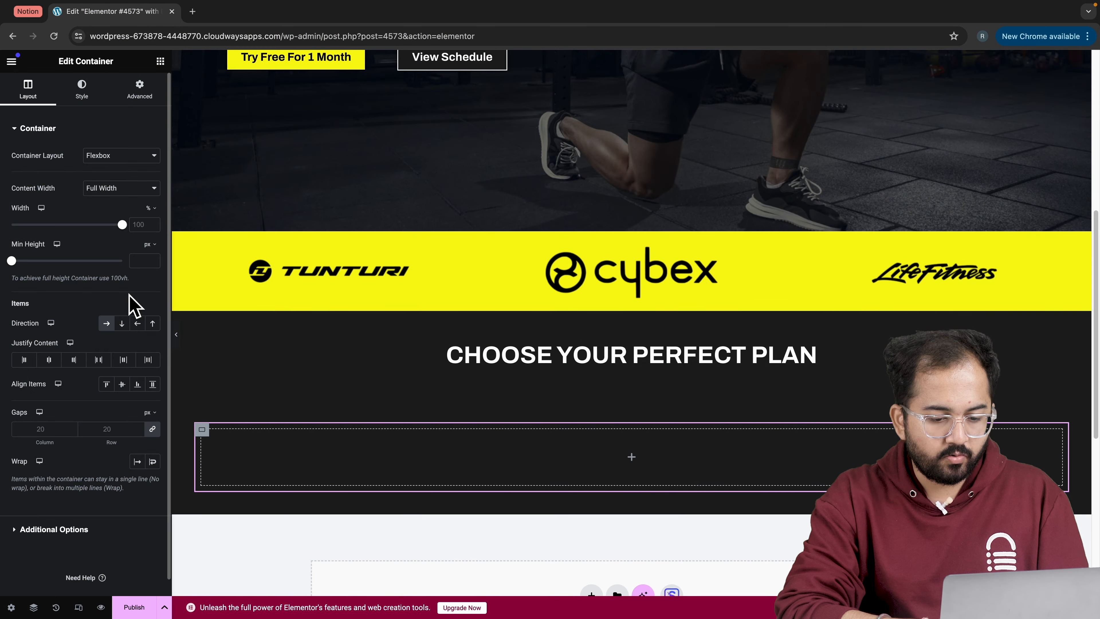
- Give the inner container beneath the heading a classic background with the kickboxer photo from the media library
click(94, 95)
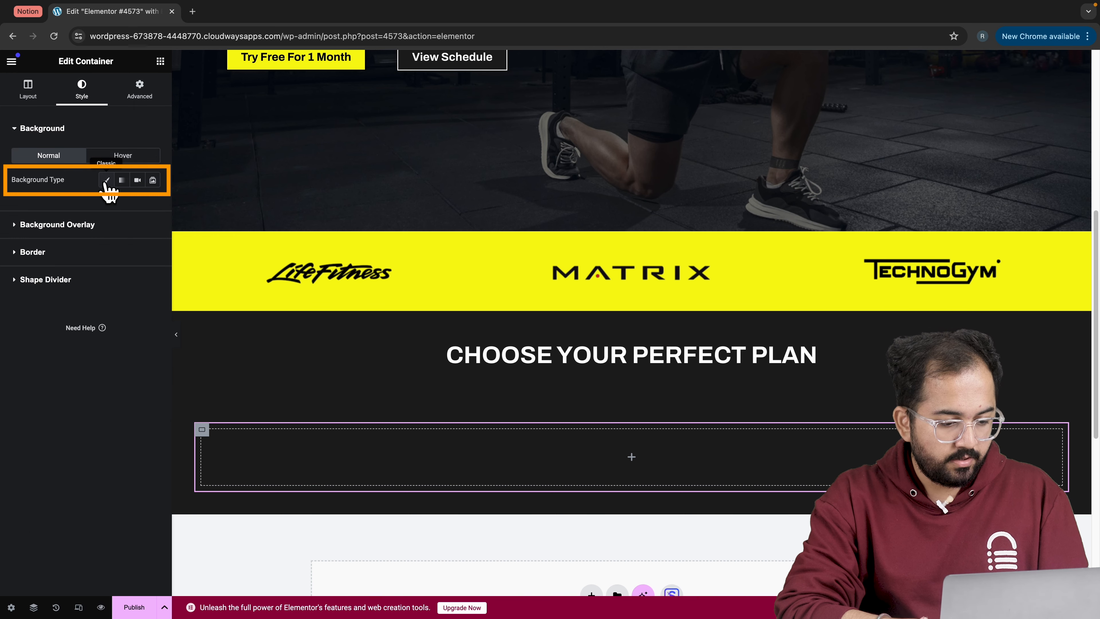
click(106, 180)
click(91, 262)
click(754, 213)
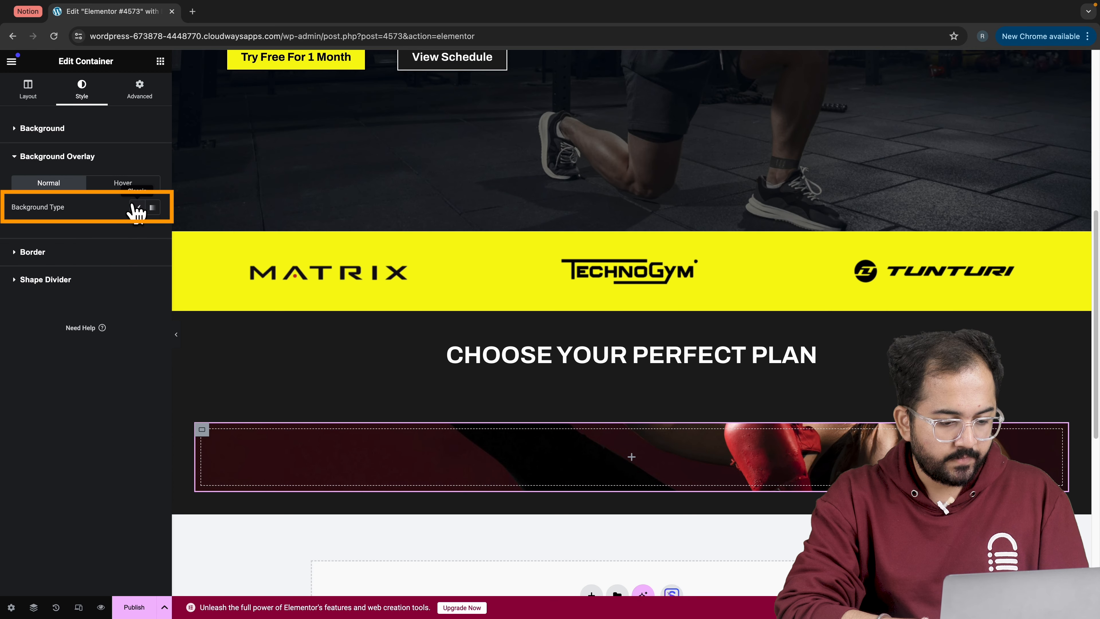
- Darken the inner container's photo with a classic background overlay in a near-black color
click(135, 208)
click(150, 231)
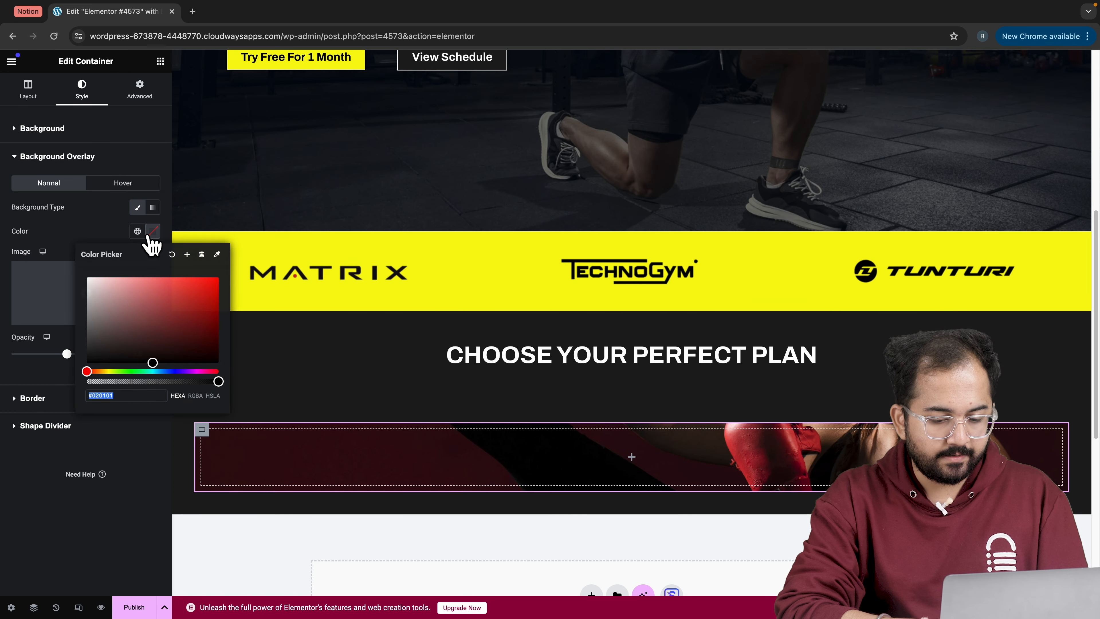
drag(151, 357, 86, 402)
- Give the photo container a solid 2 px border on all sides in yellow
click(32, 447)
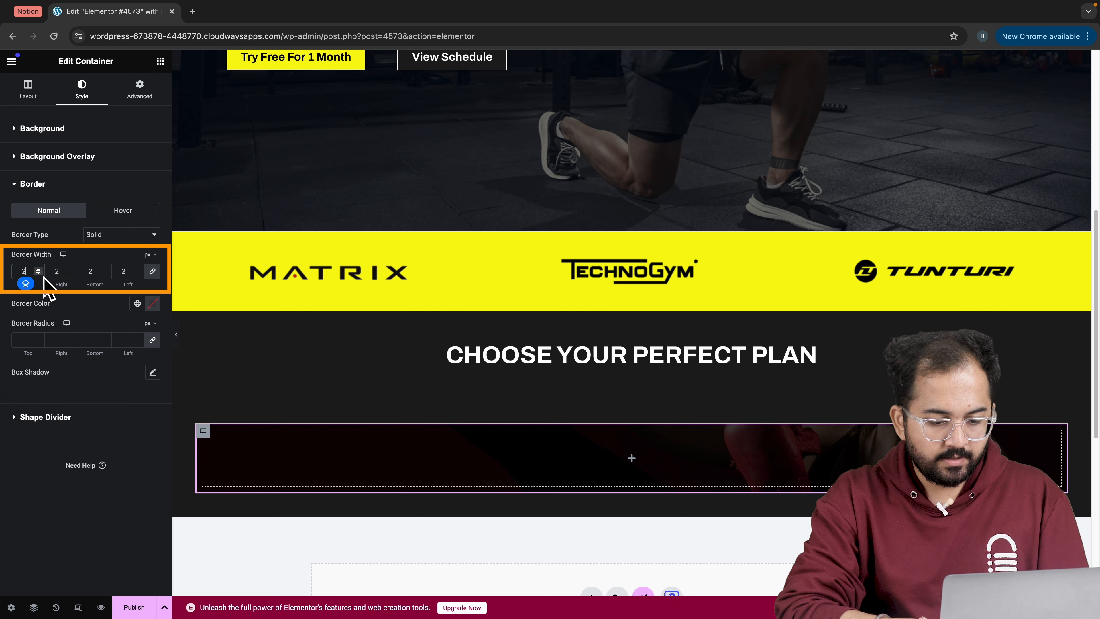
click(152, 304)
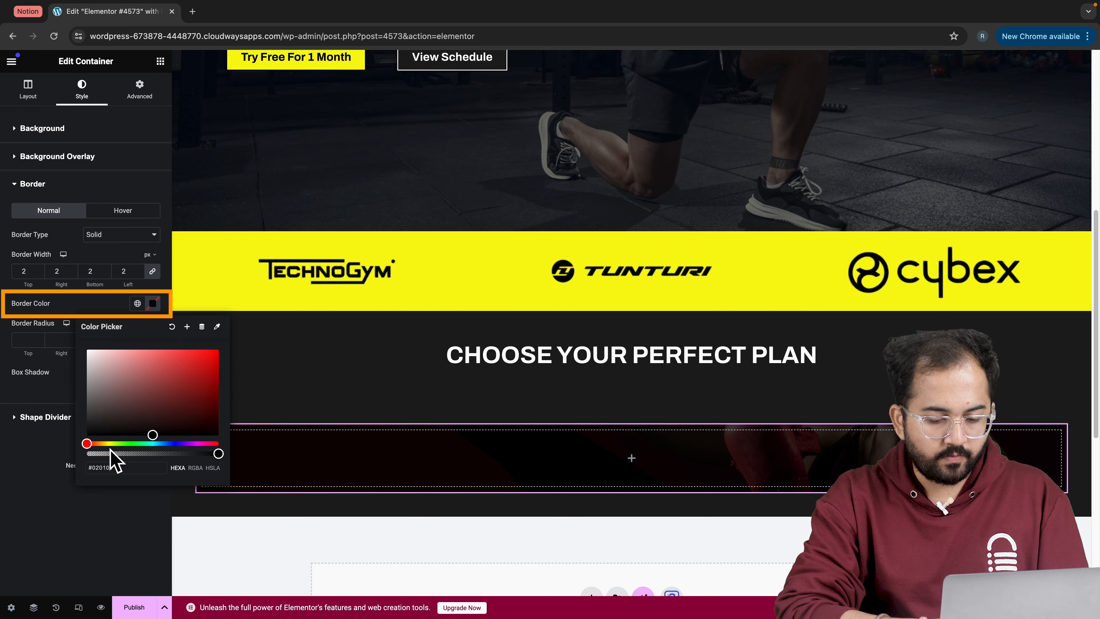
drag(89, 443, 106, 443)
click(176, 374)
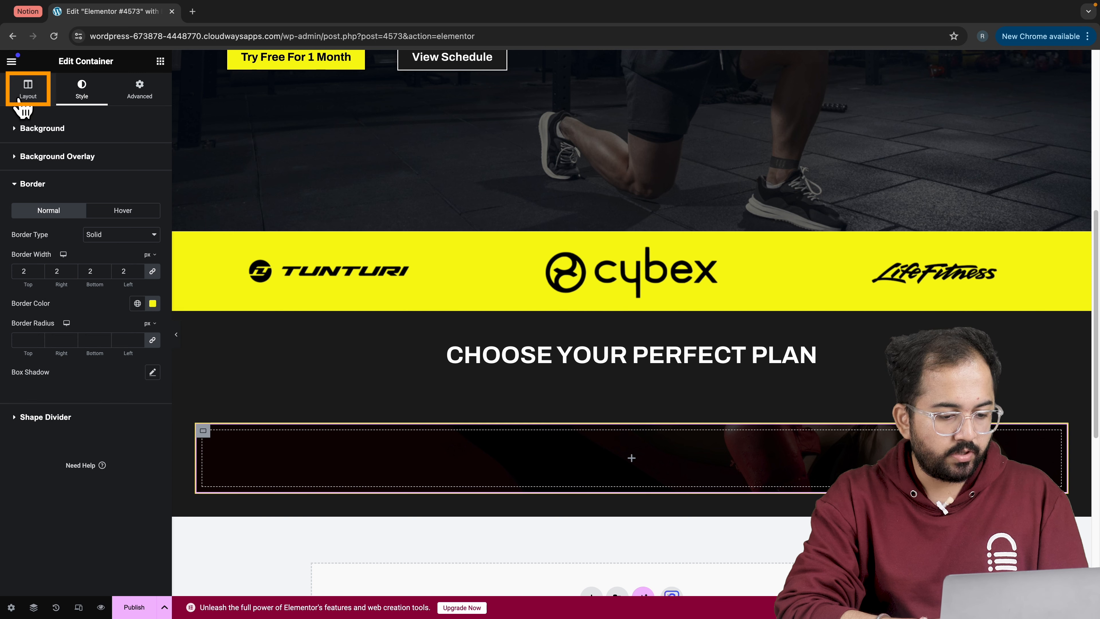
- Set the photo container's minimum height to 50 vh
click(20, 98)
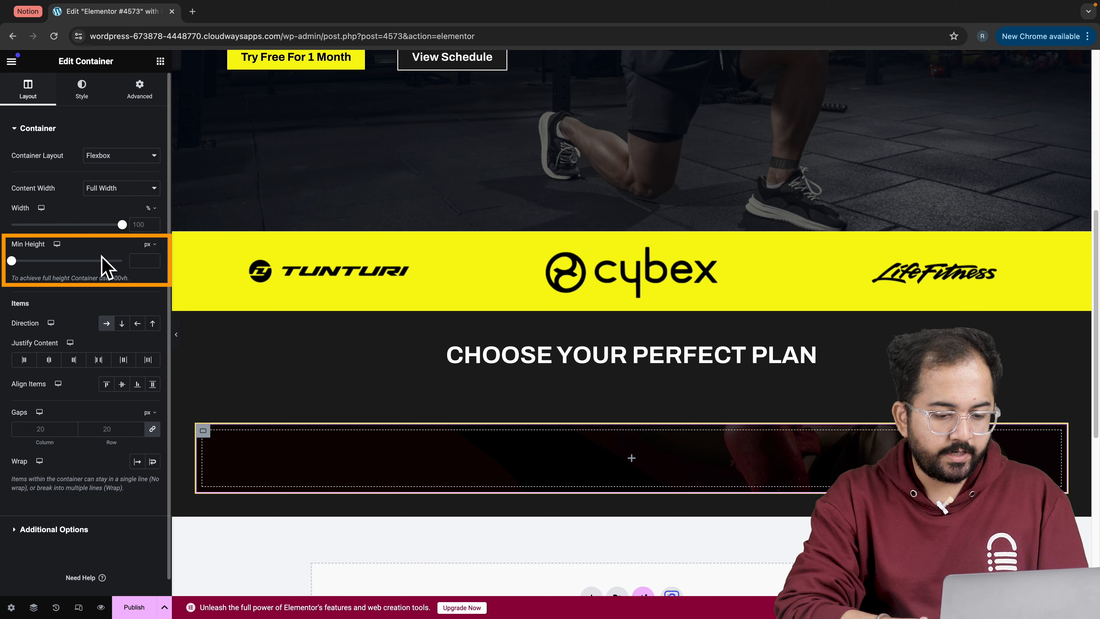
click(151, 247)
click(153, 295)
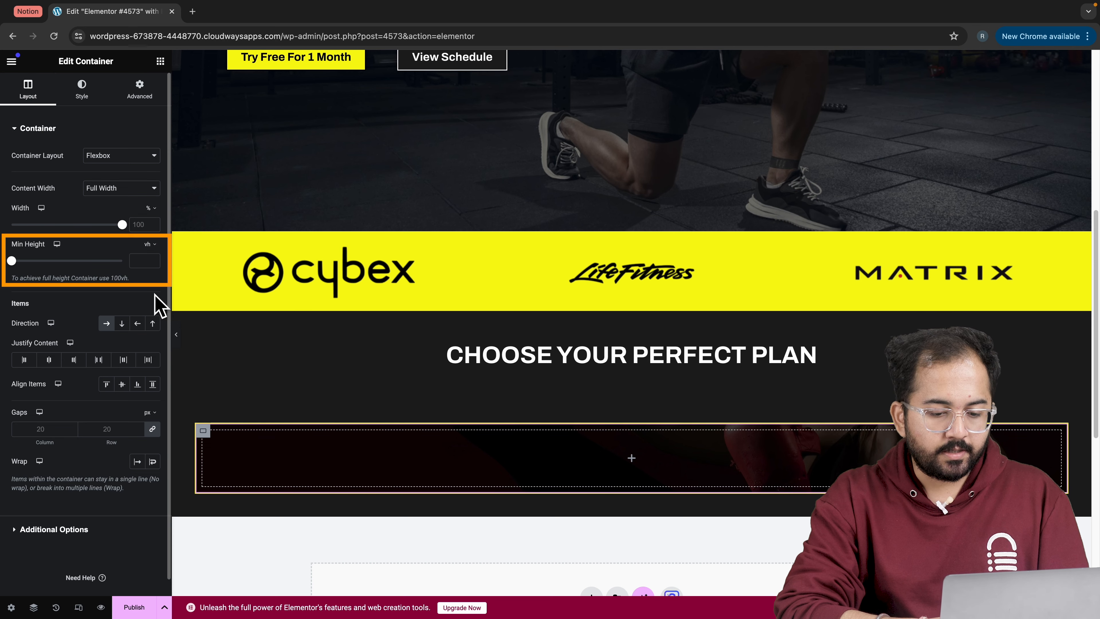
click(145, 260)
text(50)
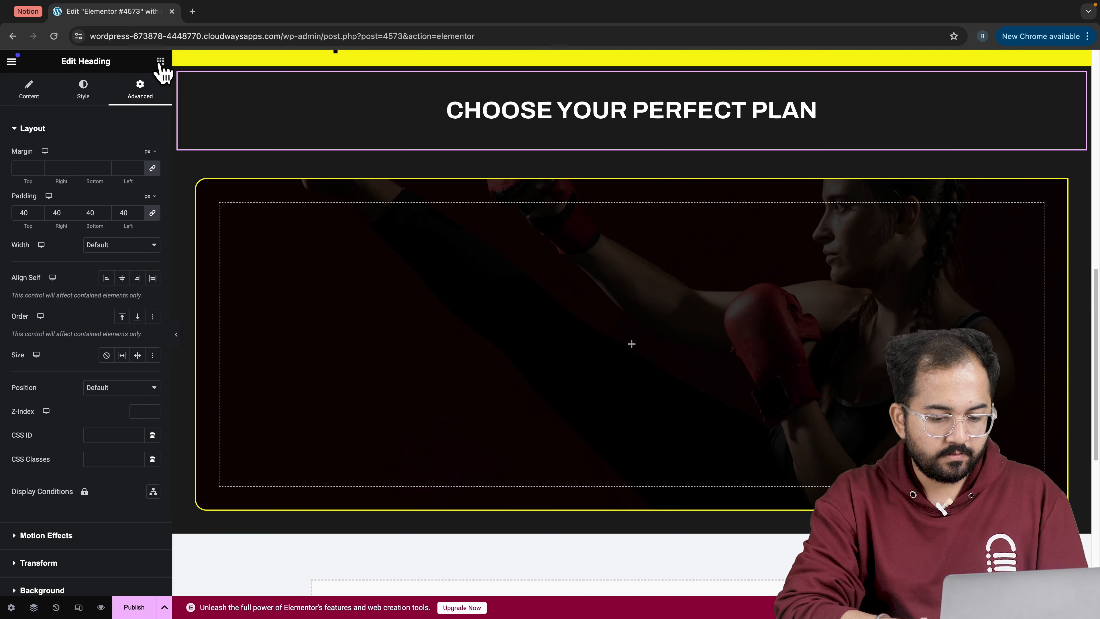
- Add a heading widget reading "$20" inside the photo container and center its text
click(161, 61)
drag(54, 327, 363, 355)
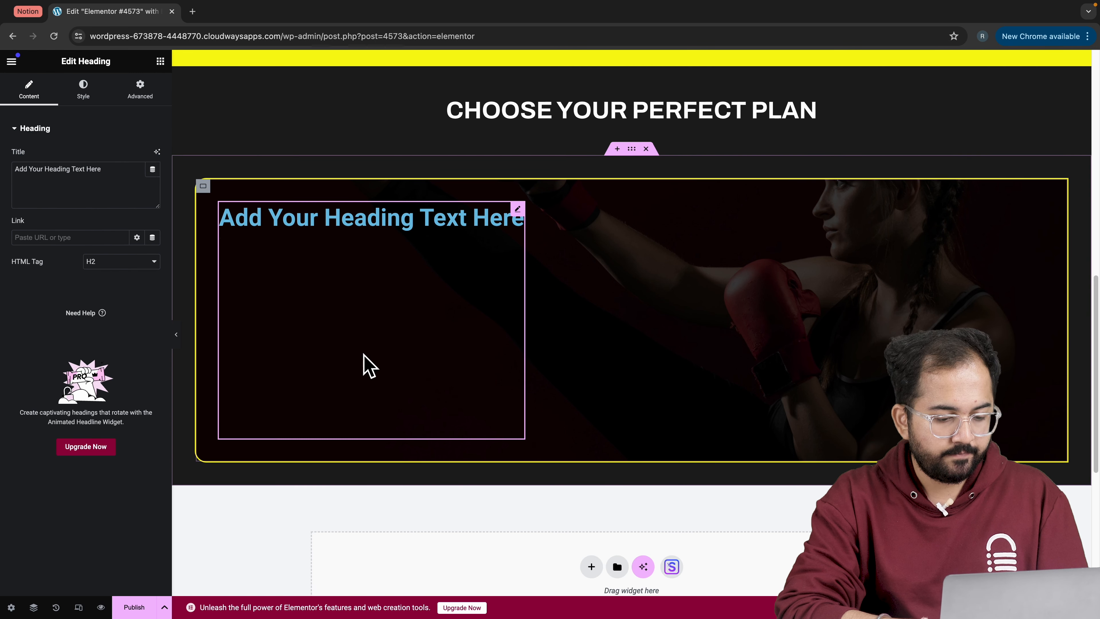
click(363, 355)
key(BackSpace)
key(BackSpace)
key(BackSpace)
key(BackSpace)
key(BackSpace)
key(BackSpace)
key(BackSpace)
key(BackSpace)
key(BackSpace)
key(BackSpace)
key(BackSpace)
key(BackSpace)
key(BackSpace)
key(BackSpace)
key(BackSpace)
key(BackSpace)
key(BackSpace)
key(BackSpace)
key(BackSpace)
key(BackSpace)
text($20)
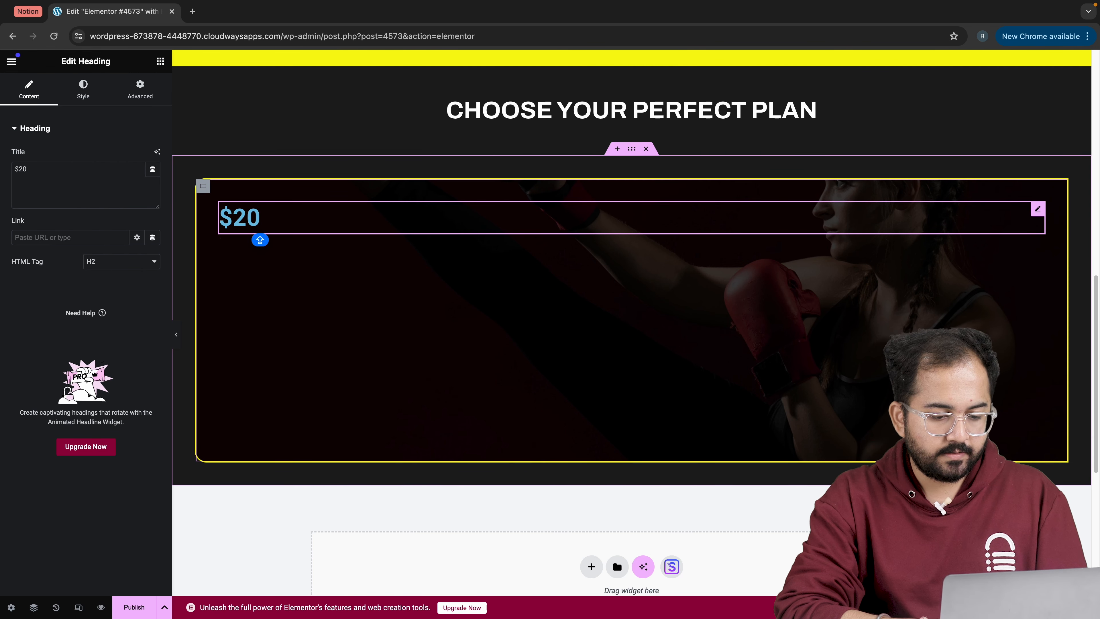
click(83, 87)
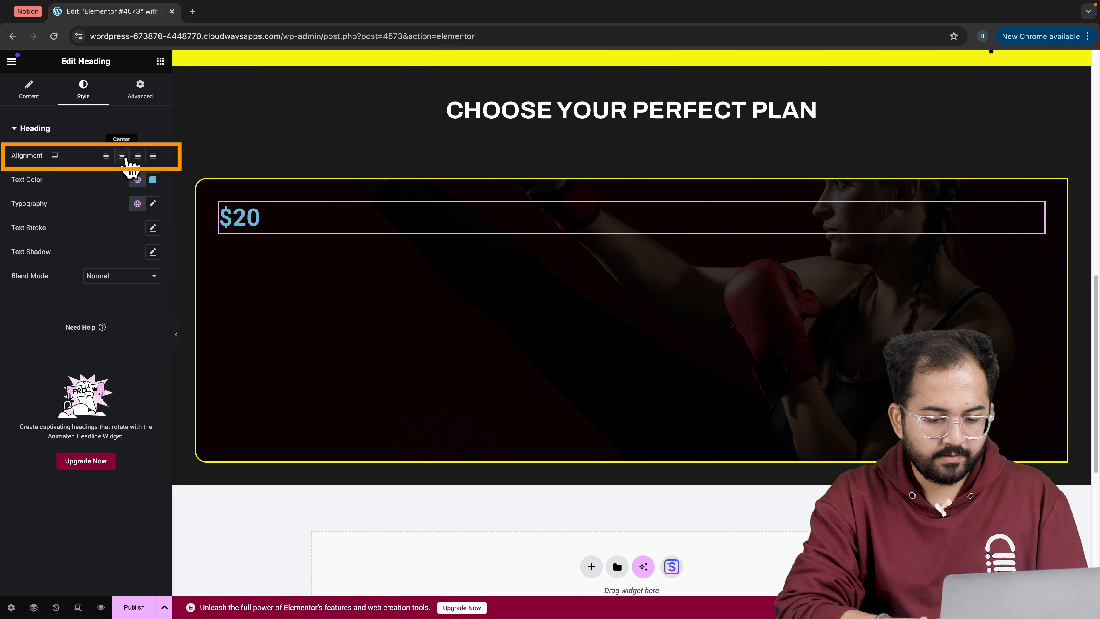
click(124, 157)
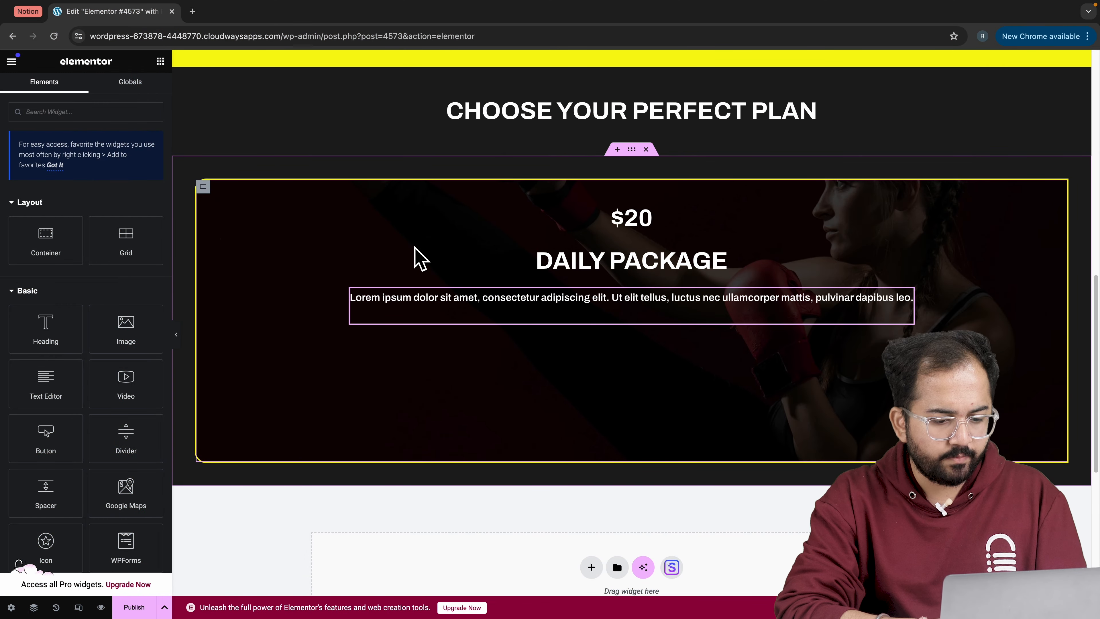
- Copy the hero section's "Try Free For 1 Month" button and paste it into the daily package container
scroll(416, 258, up, 6)
click(337, 82)
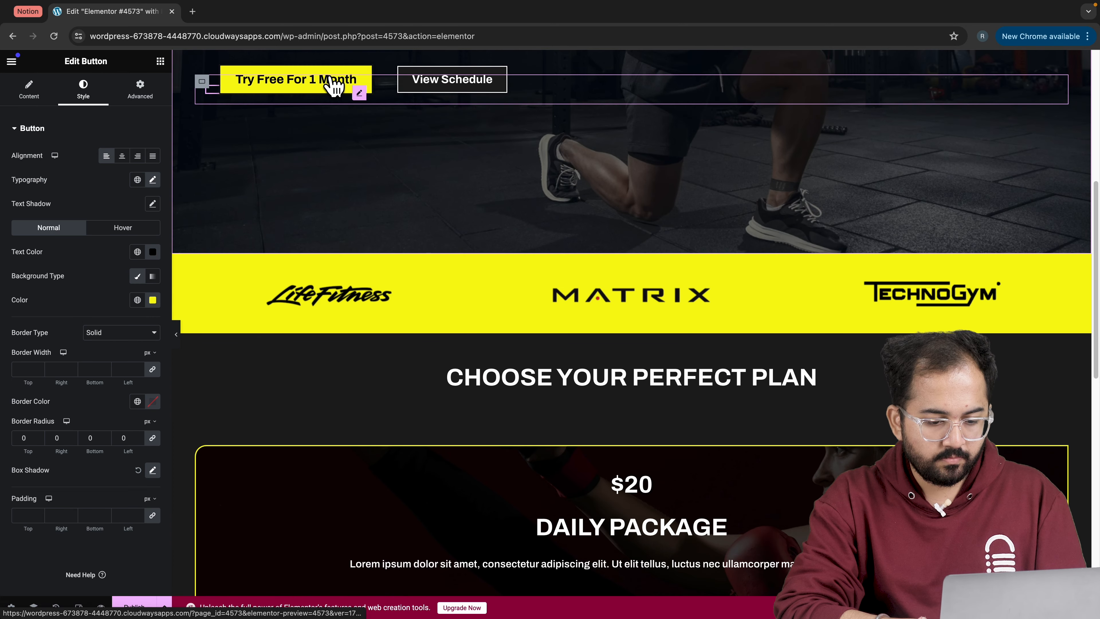
right_click(334, 84)
click(363, 133)
scroll(484, 287, down, 8)
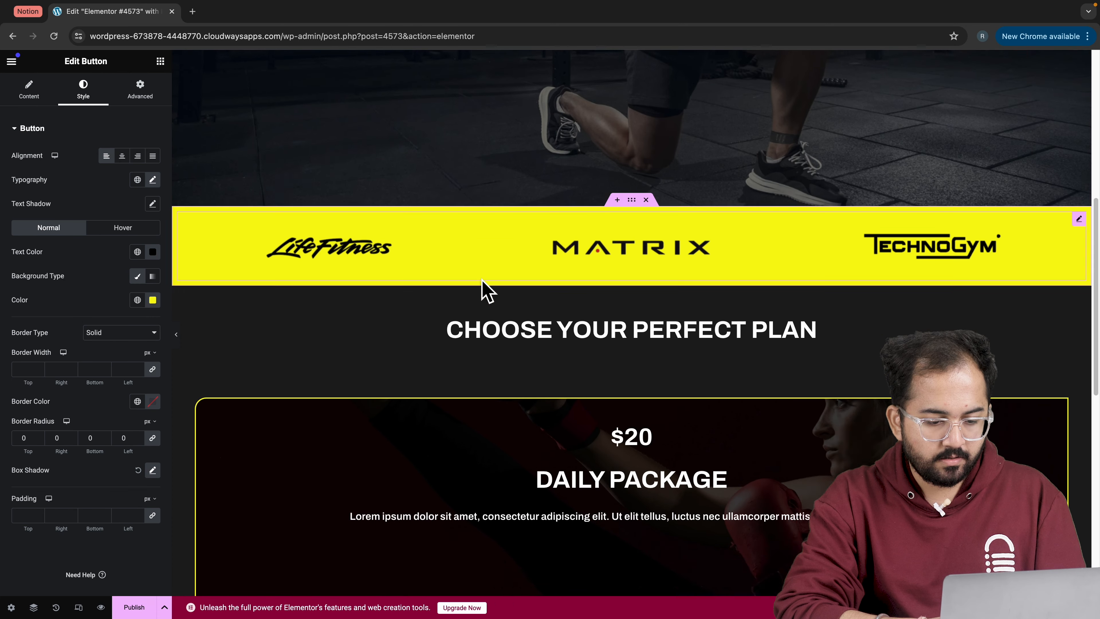
scroll(518, 270, up, 3)
right_click(474, 304)
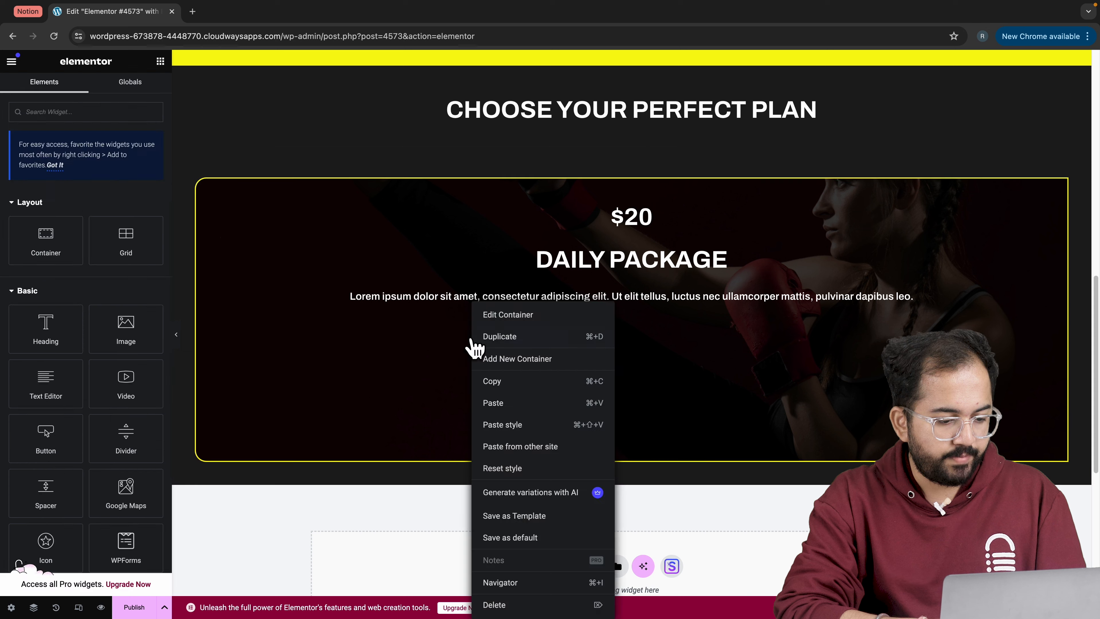
click(503, 404)
- Change the pasted button's text to "Buy Now" and duplicate the whole daily package container
triple_click(120, 179)
key(BackSpace)
text(Buy Now)
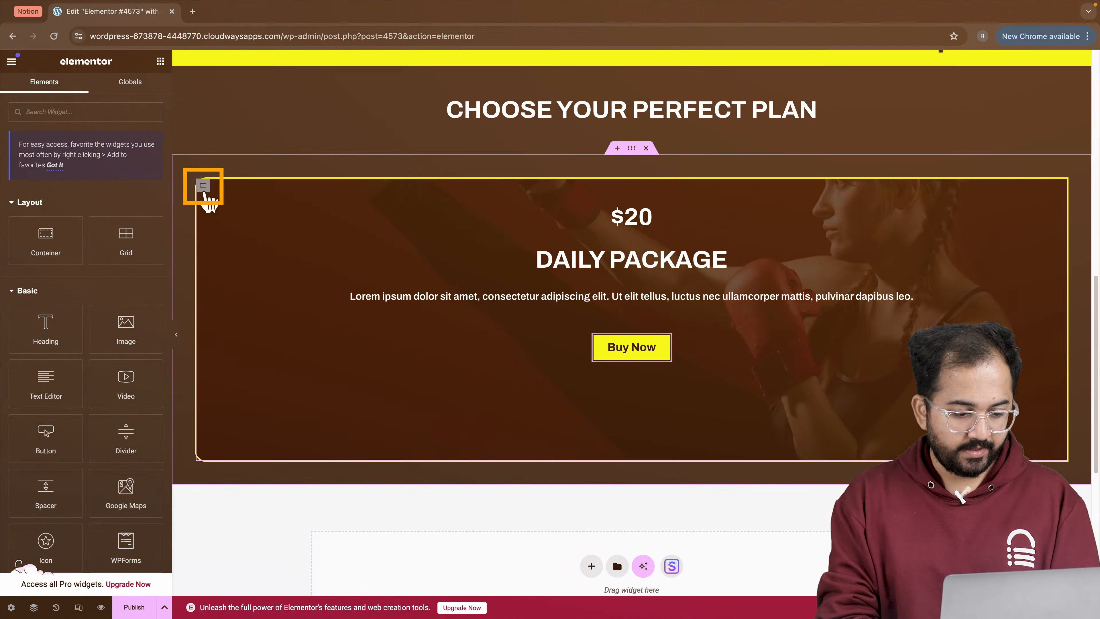
right_click(204, 191)
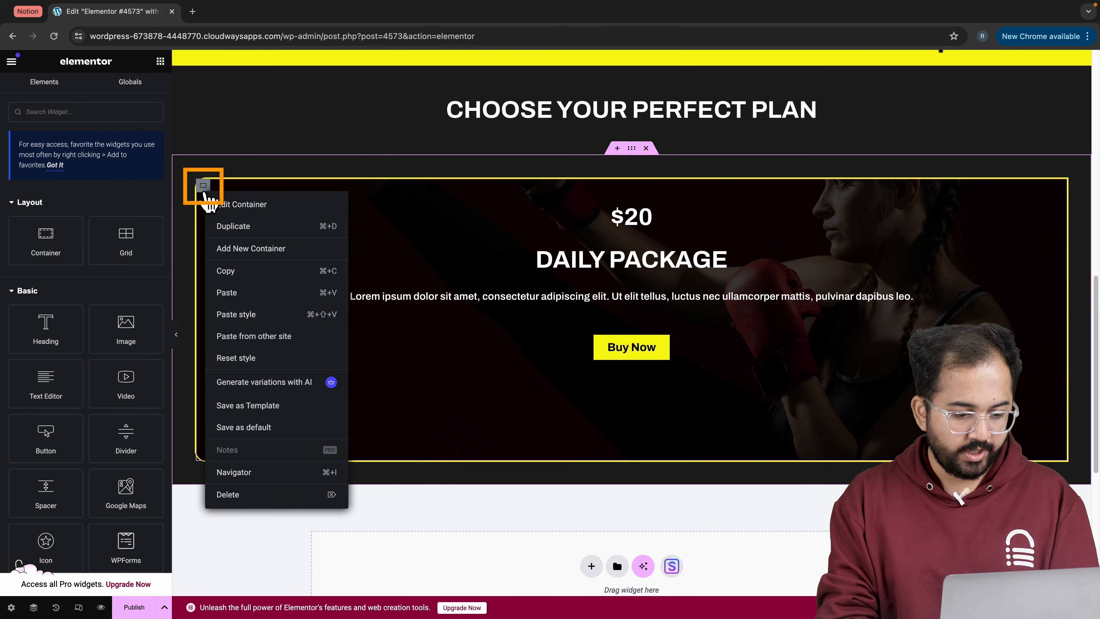
click(241, 227)
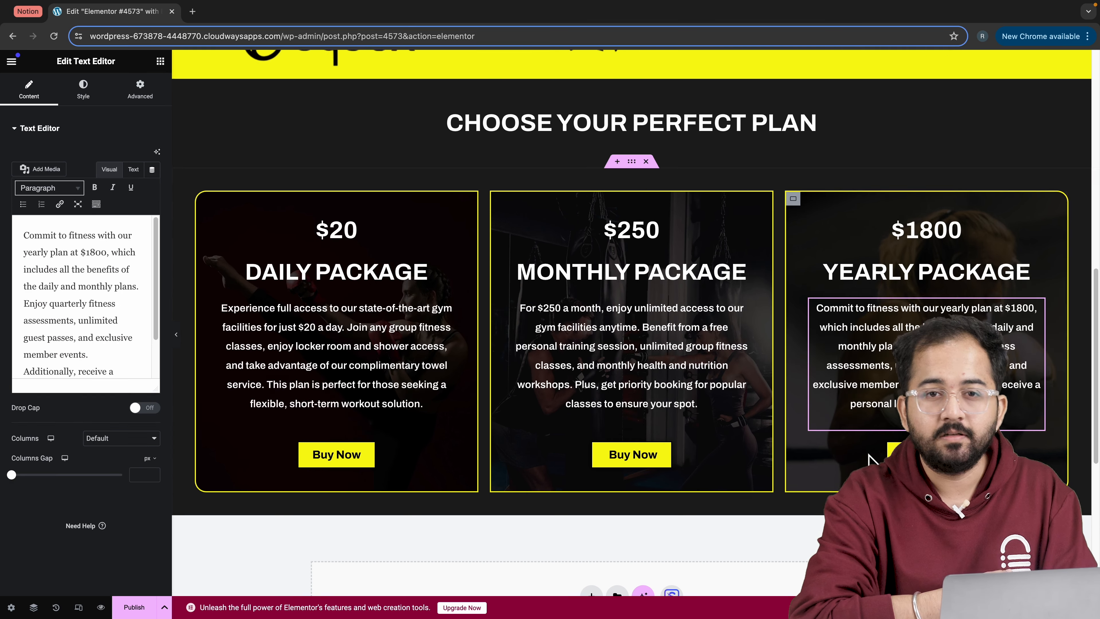
- Copy the "Choose Your Perfect Plan" heading container, paste it below the pricing cards and change its text to "Testimonials"
scroll(873, 457, up, 5)
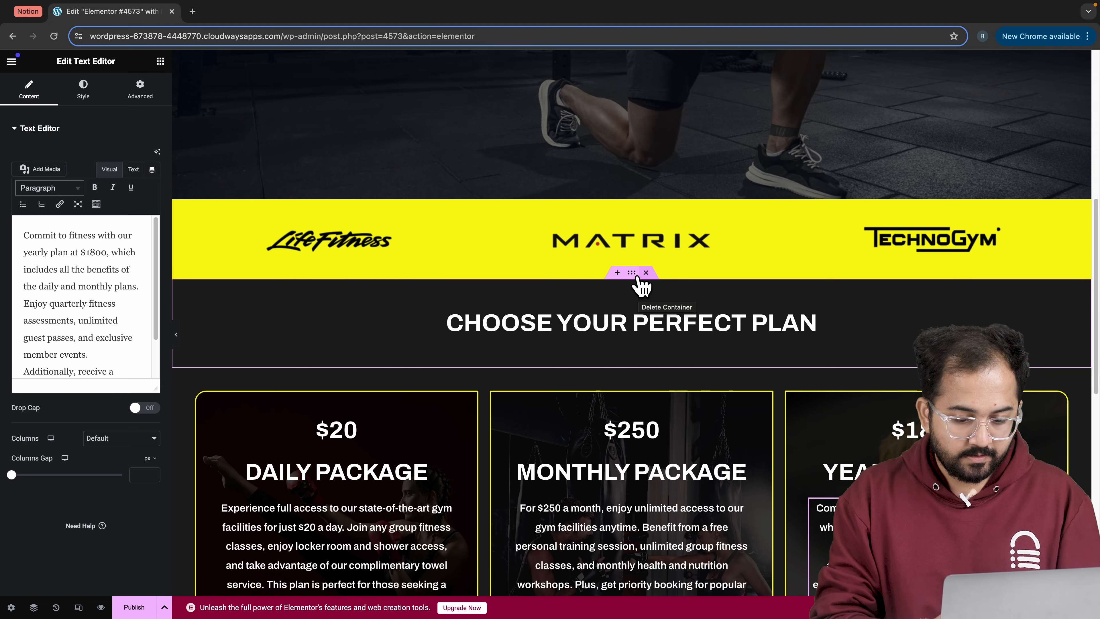
right_click(634, 278)
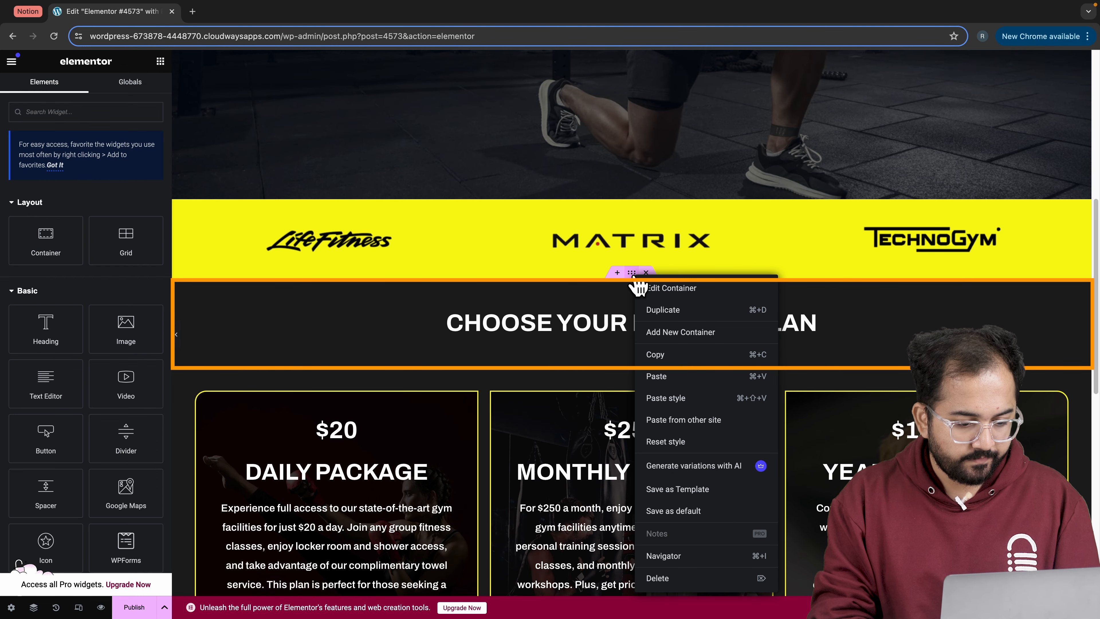
click(669, 355)
scroll(669, 354, down, 4)
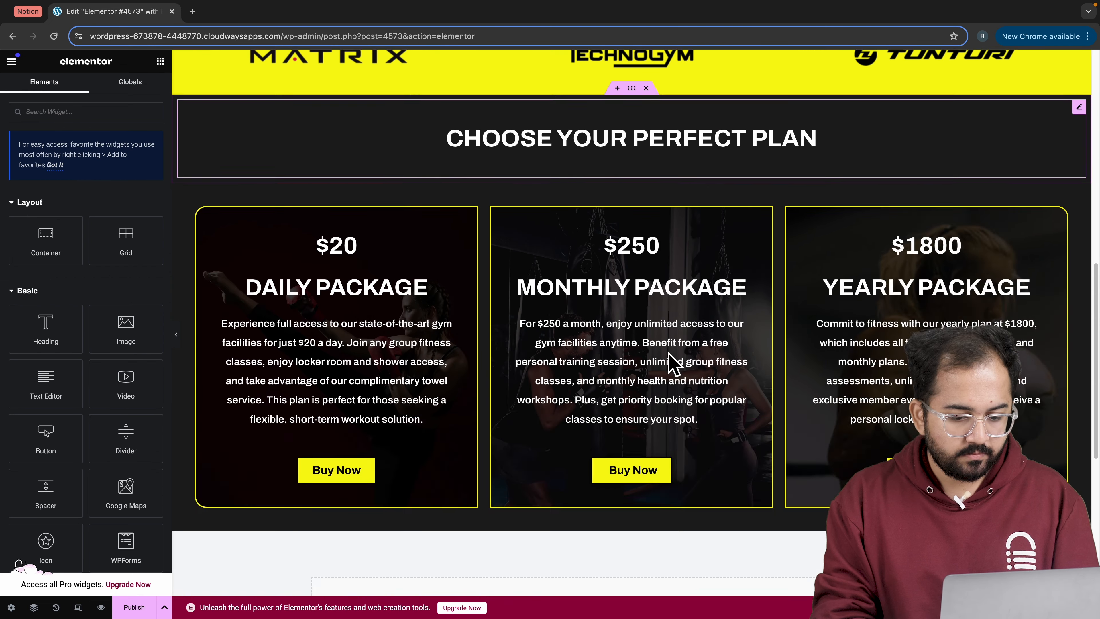
scroll(672, 364, down, 5)
right_click(641, 369)
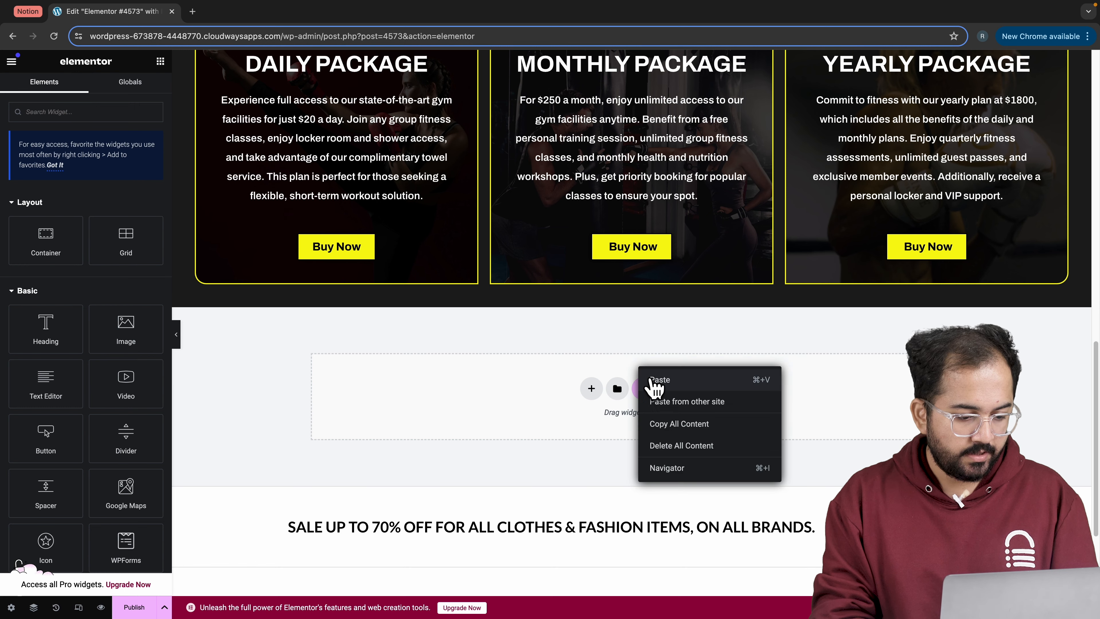
click(650, 379)
triple_click(658, 359)
text(Testimonials)
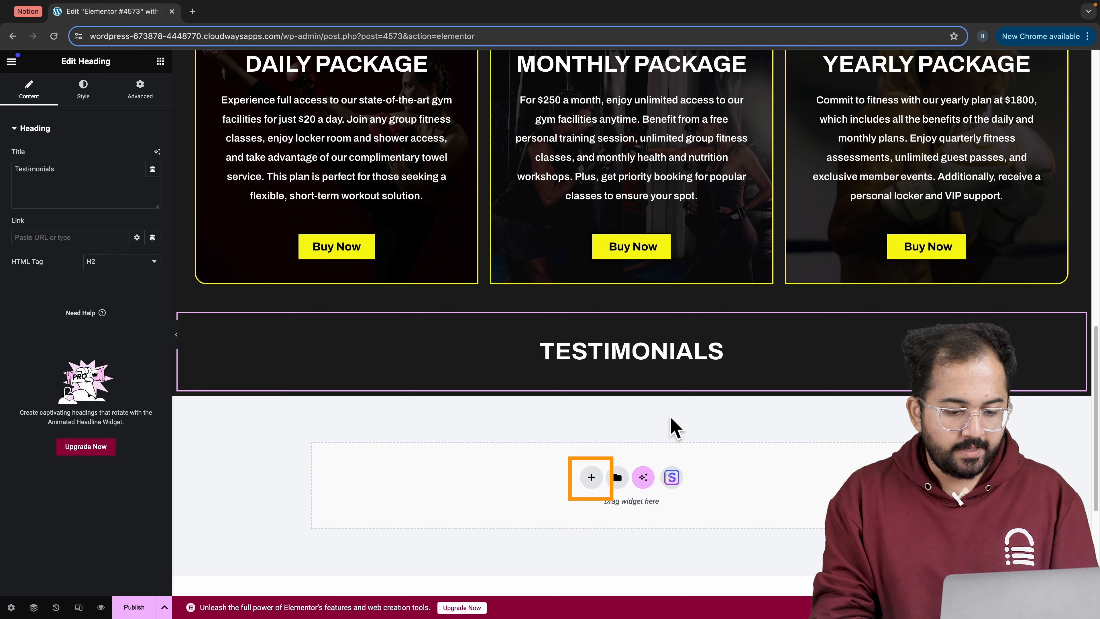
- Add a row-direction flexbox container below the Testimonials heading and place a Testimonial widget in it
click(591, 477)
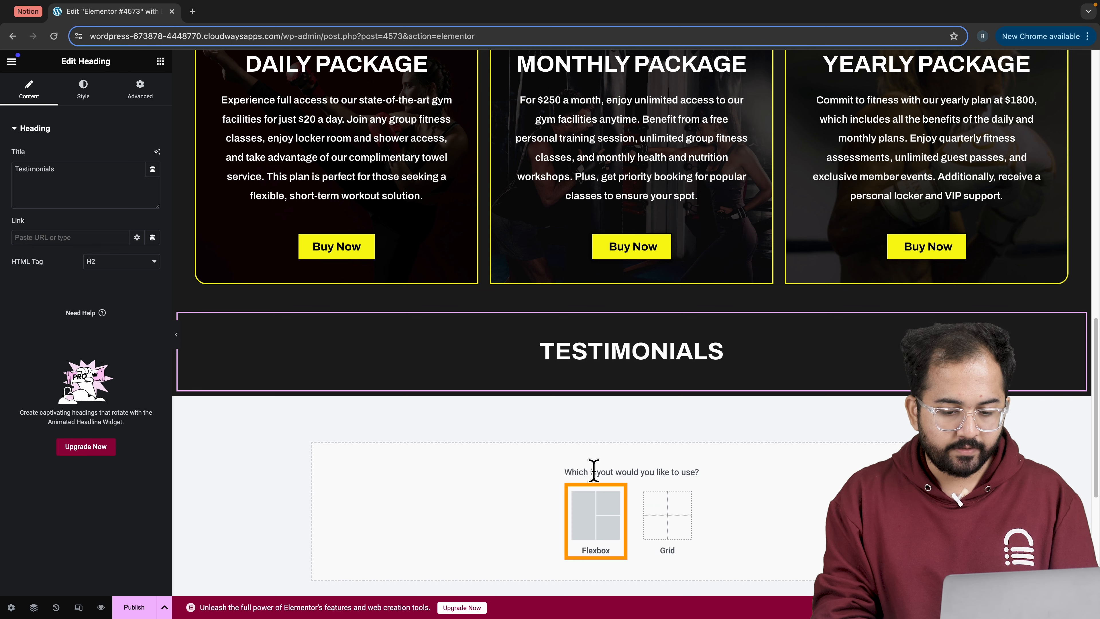
click(591, 512)
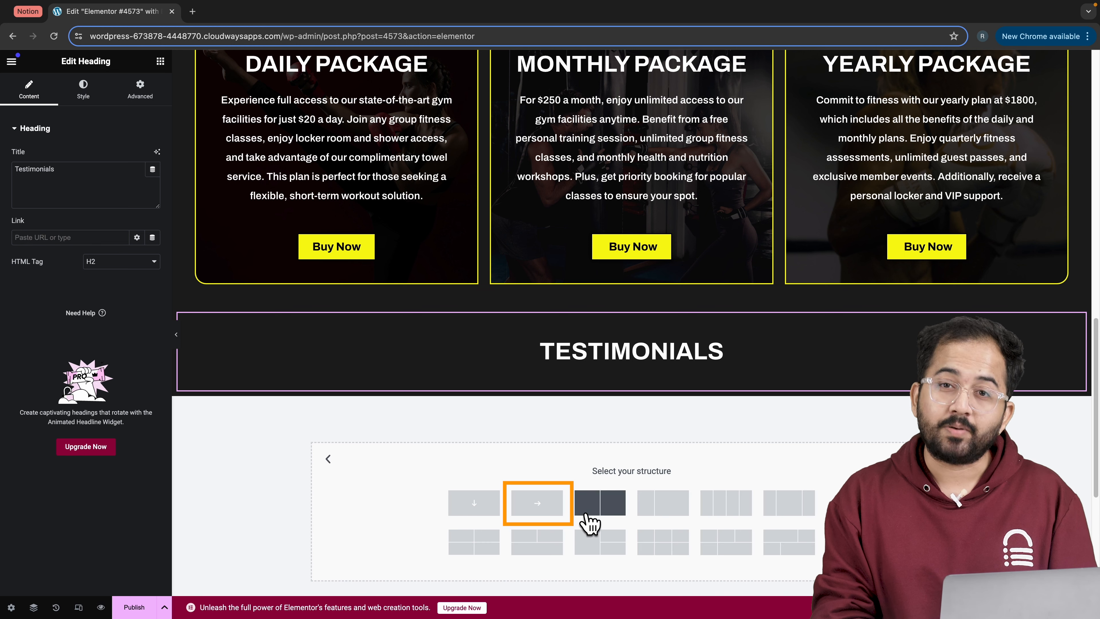
click(555, 509)
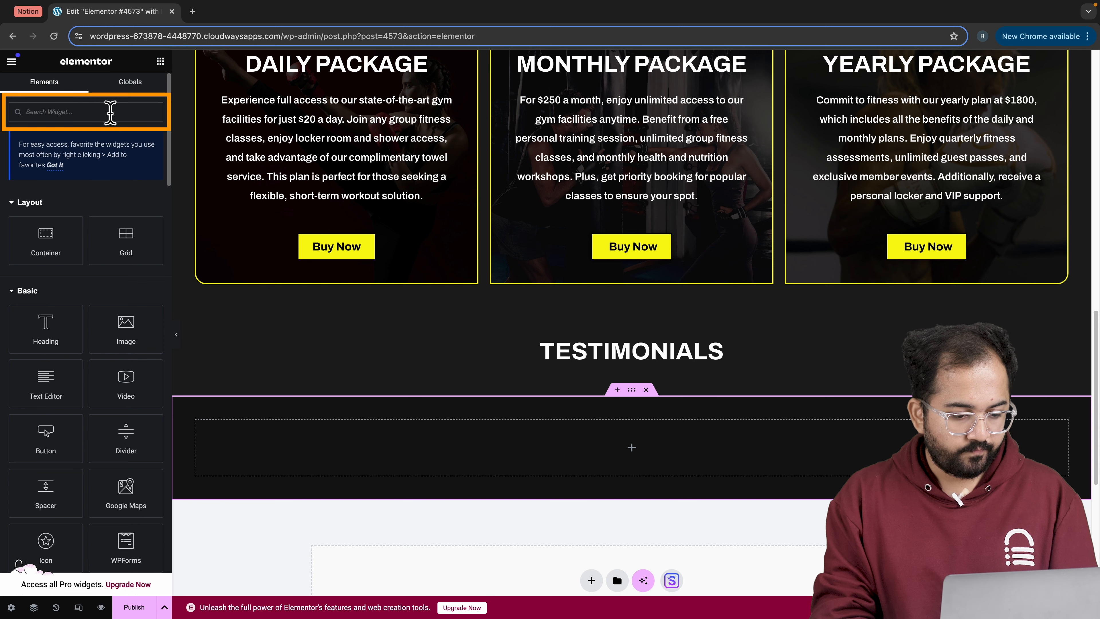
text(test)
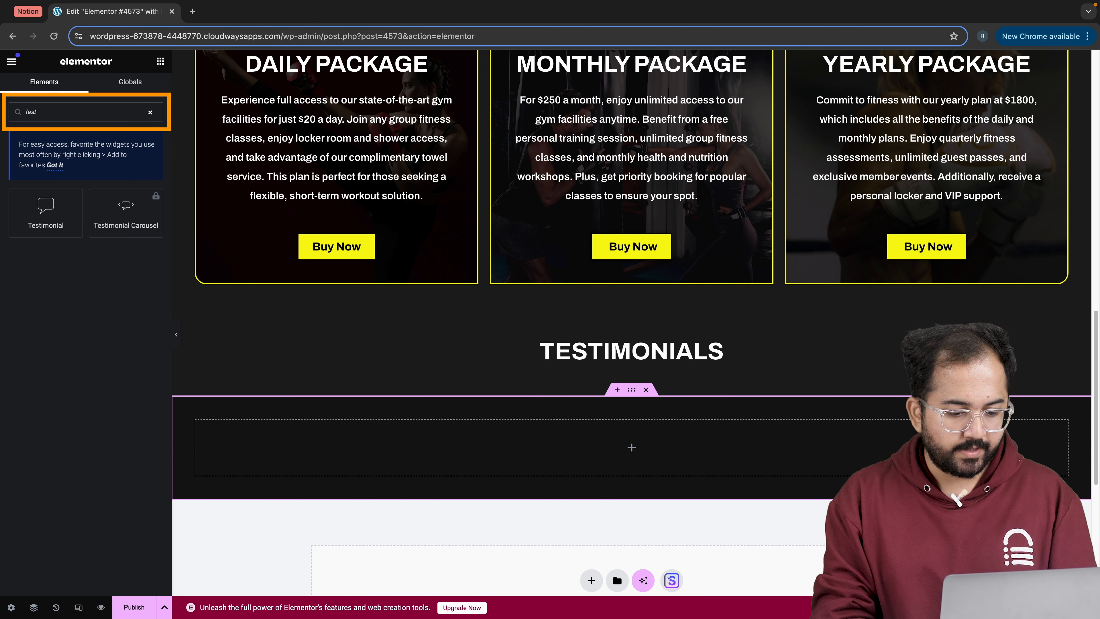
drag(44, 217, 381, 435)
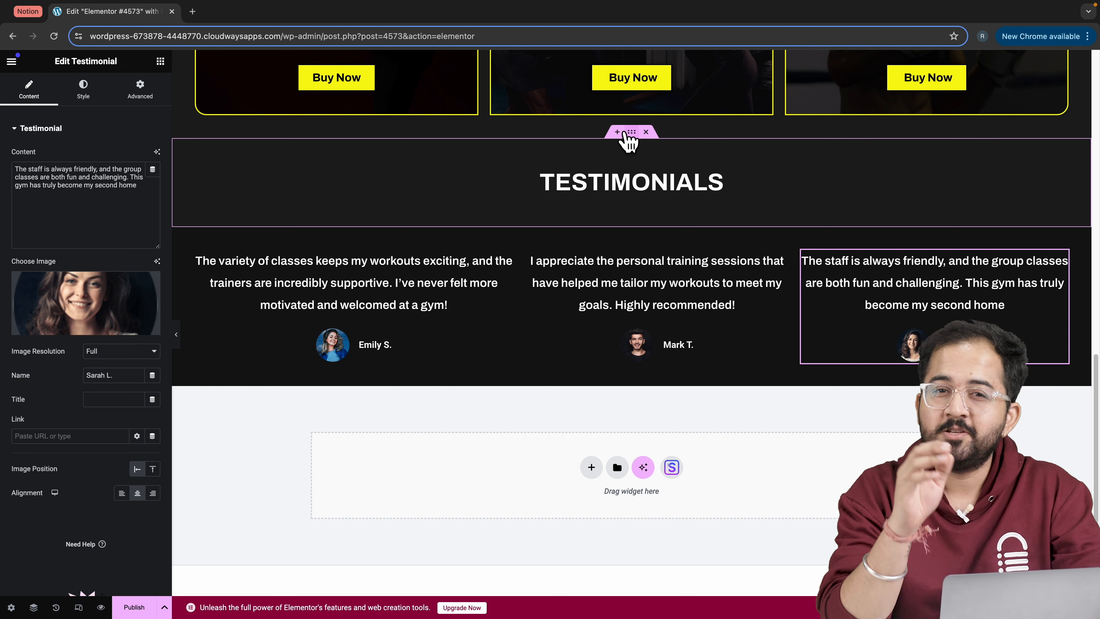
- Copy the Testimonials heading container, paste it below the three testimonials and change its text to "ABOUT US"
right_click(629, 131)
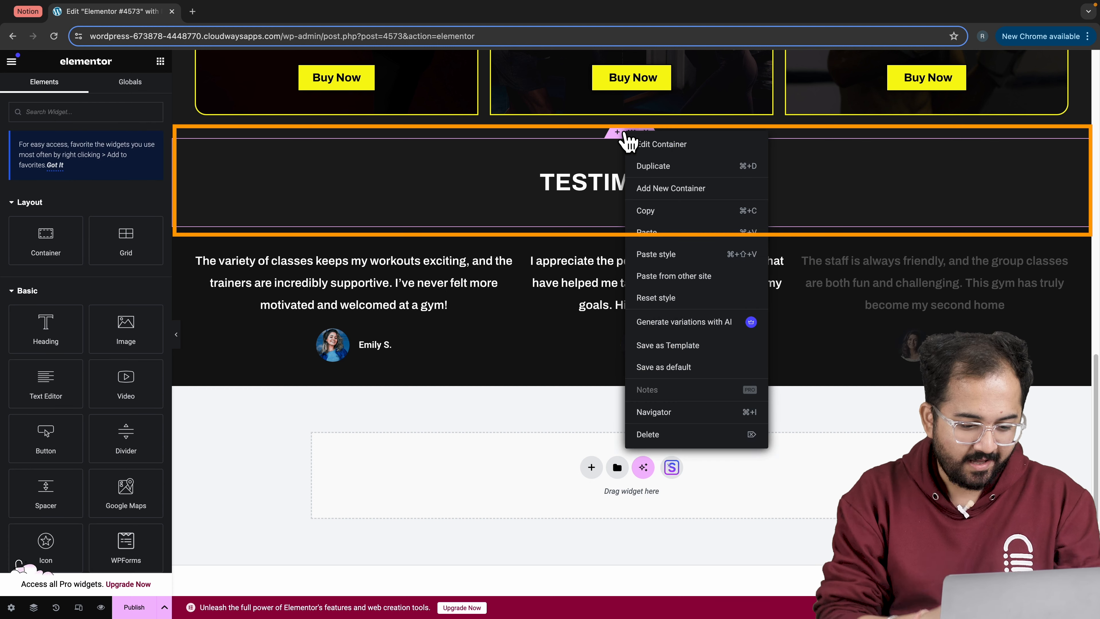
click(653, 217)
right_click(556, 464)
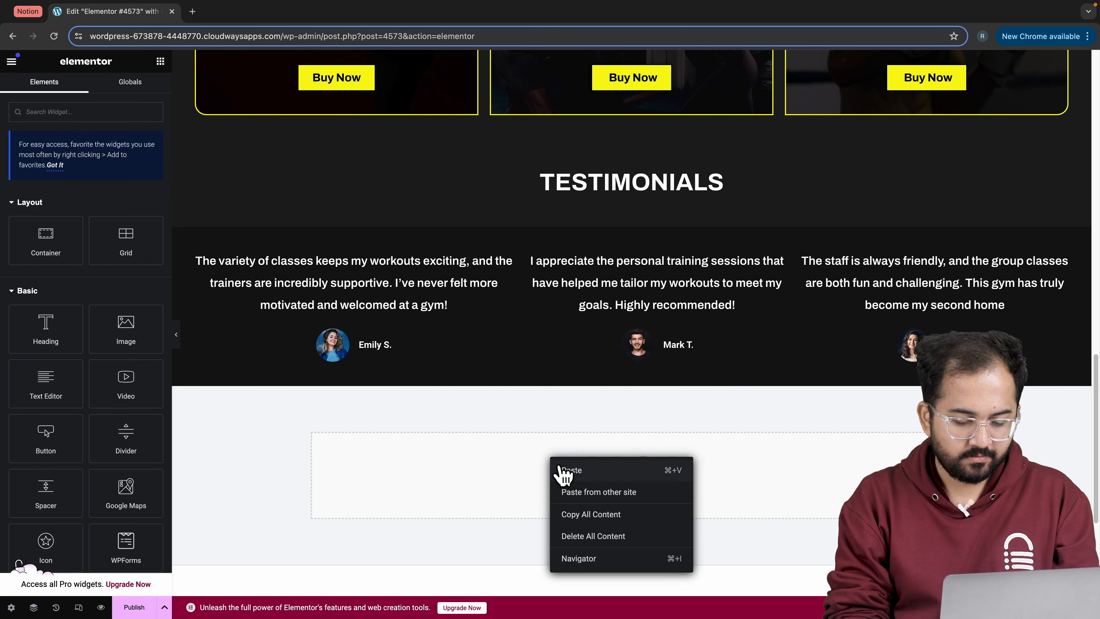
click(567, 470)
double_click(605, 431)
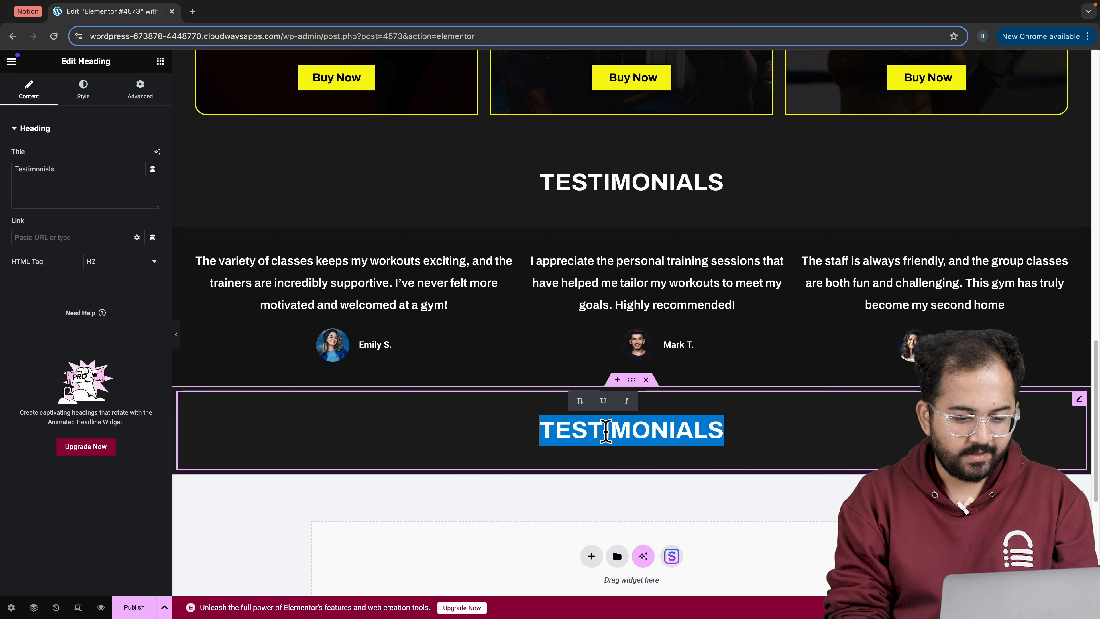
text(ABOUT US)
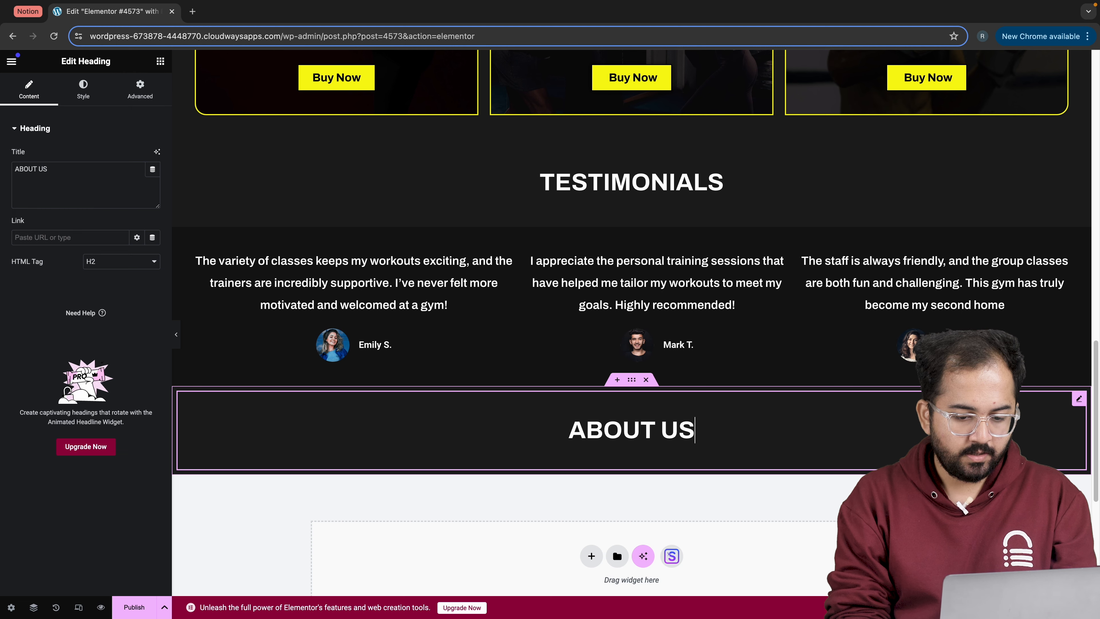
click(612, 490)
- Add a flexbox container with two equal columns below the "ABOUT US" heading
scroll(610, 493, down, 1)
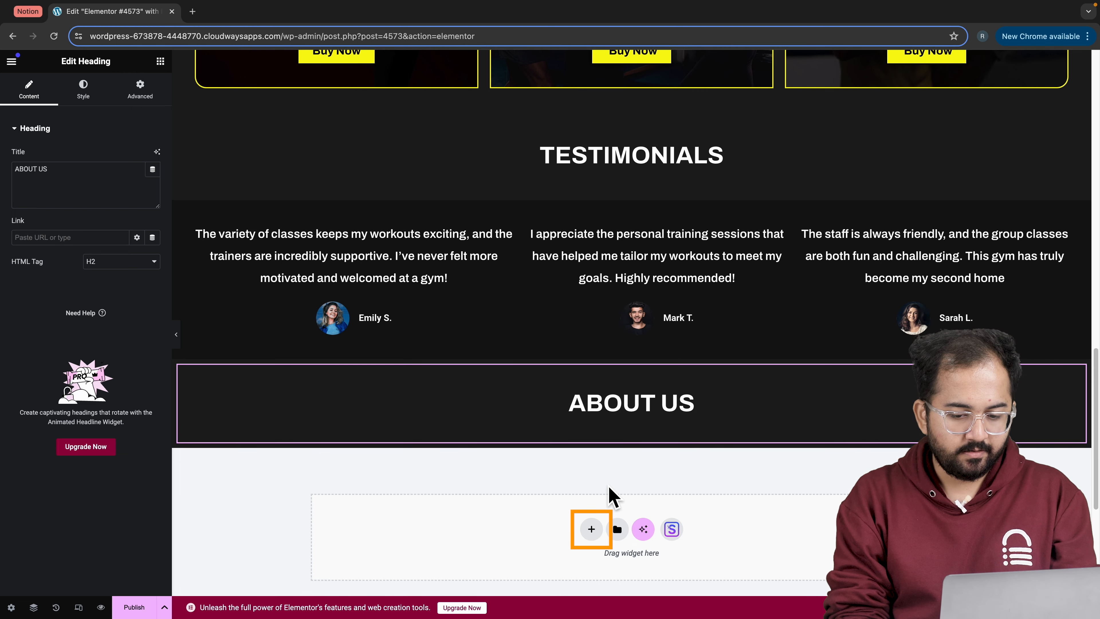
click(591, 528)
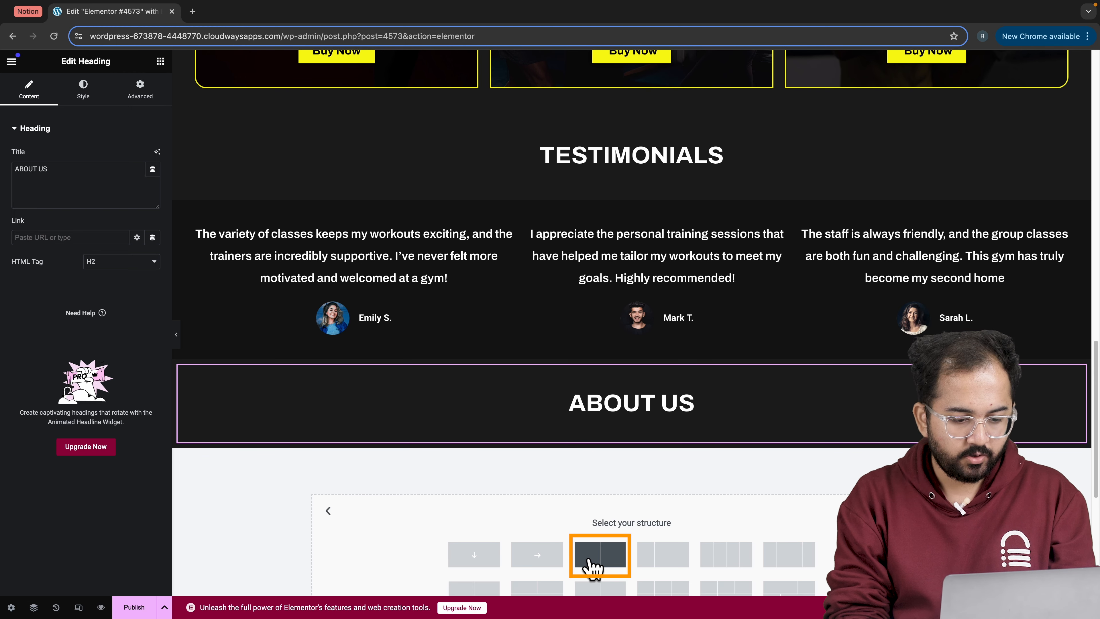
click(593, 564)
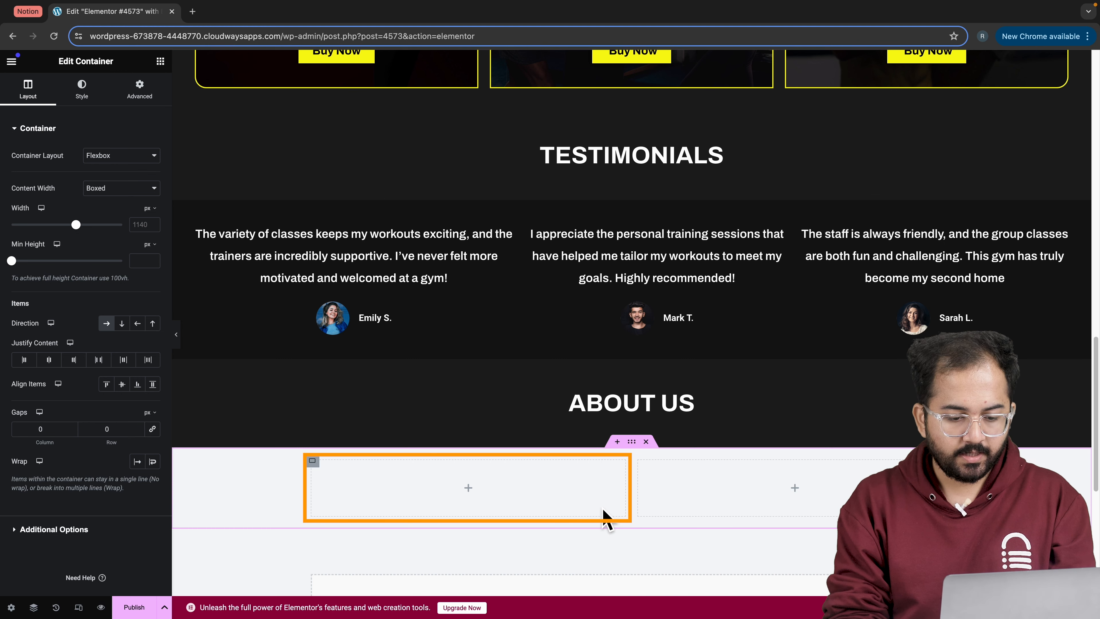
- Give the two-column container a classic background in the color #131313
click(81, 89)
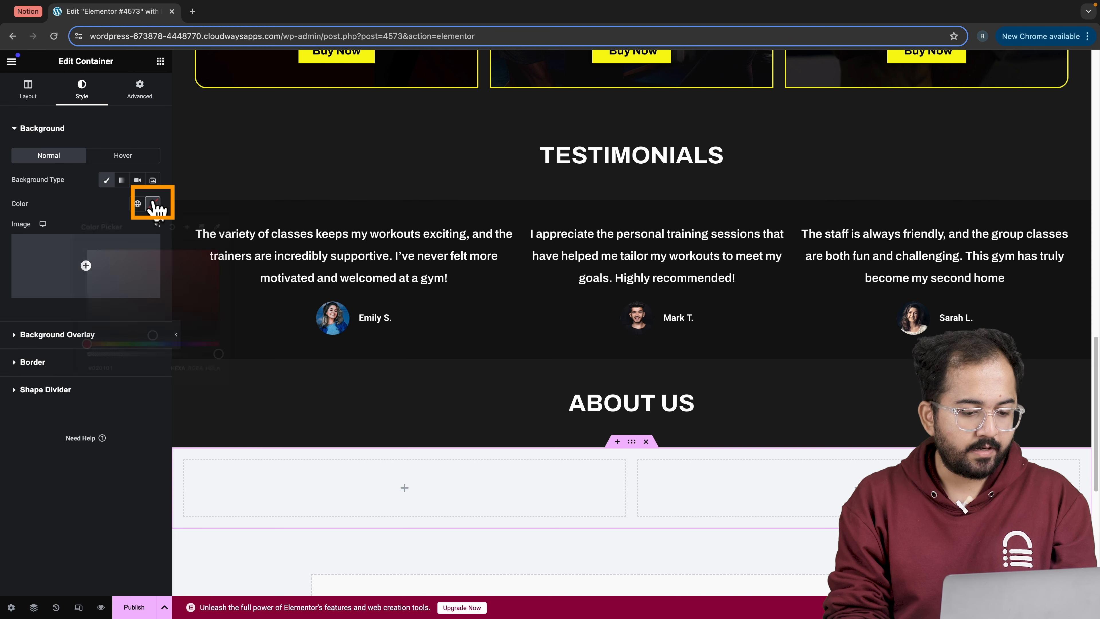
click(154, 204)
click(126, 367)
text(#131313)
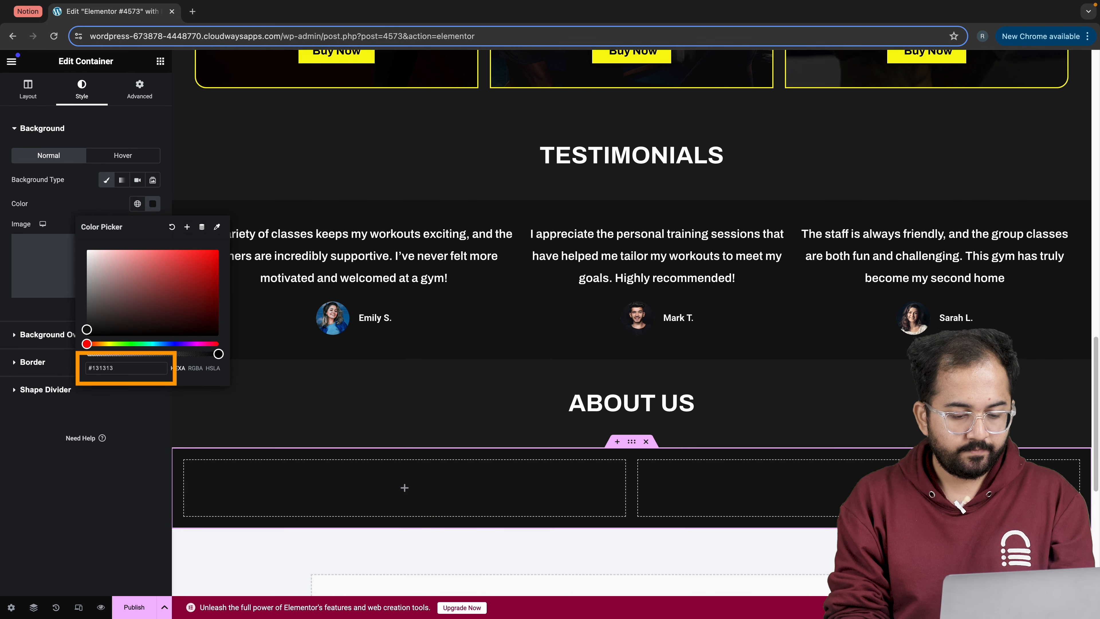
- Place a Text Editor widget and a Social Icons widget in the left column of the About Us container
click(404, 487)
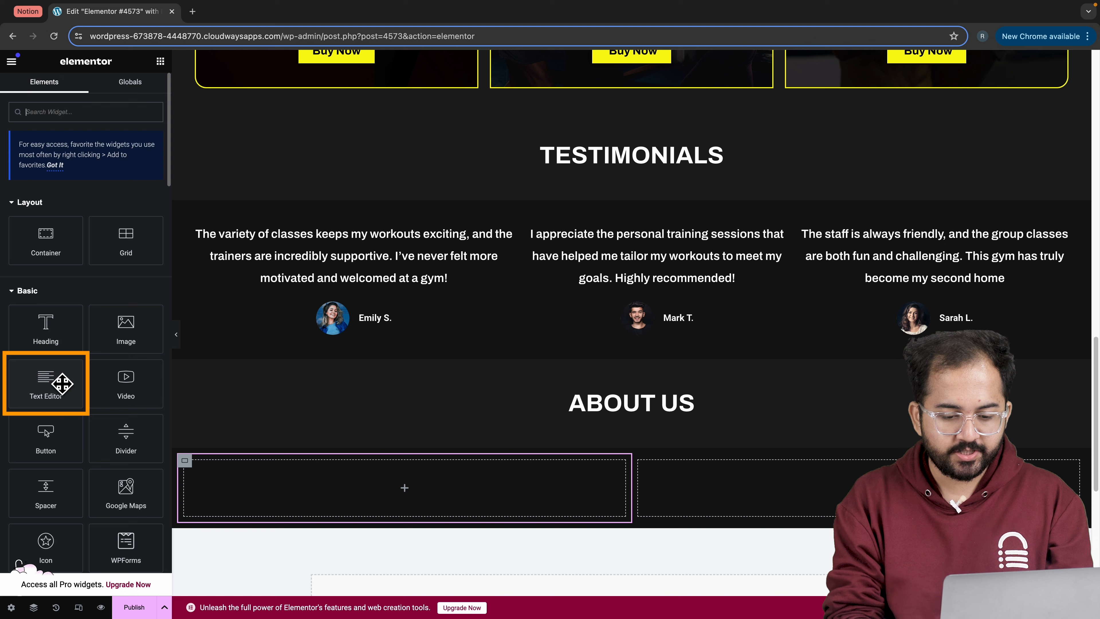
drag(62, 383, 380, 479)
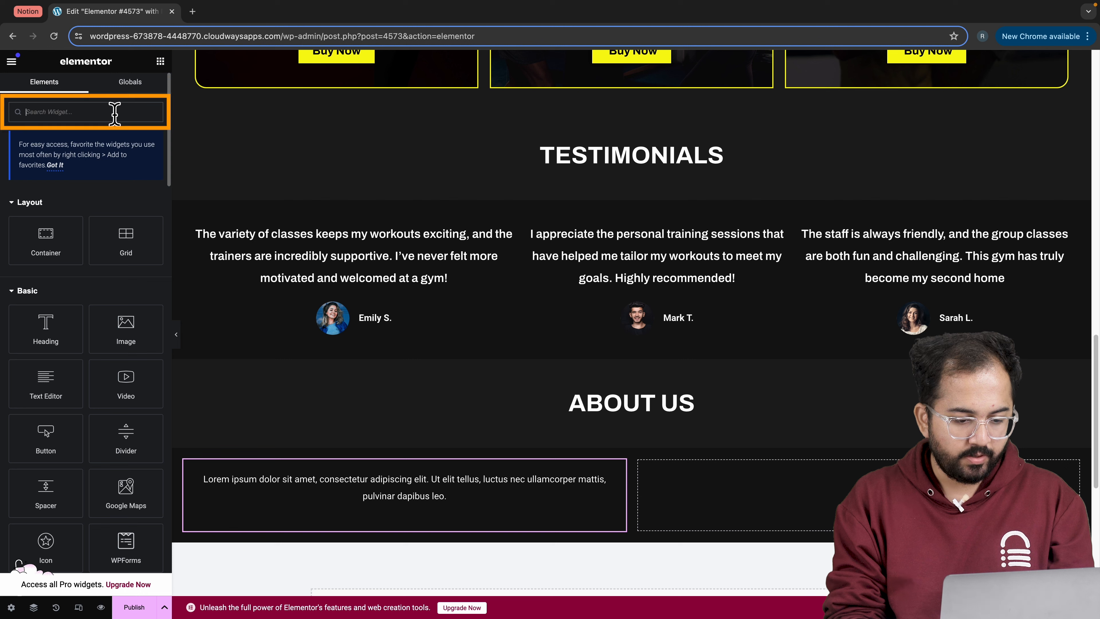
click(115, 112)
text(socia)
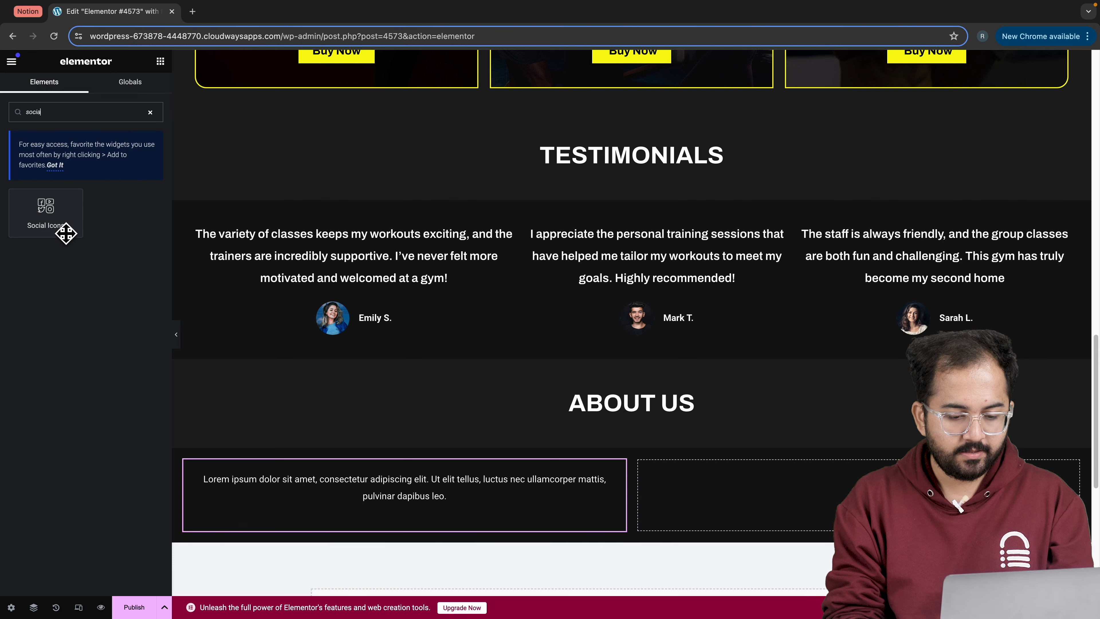
click(61, 230)
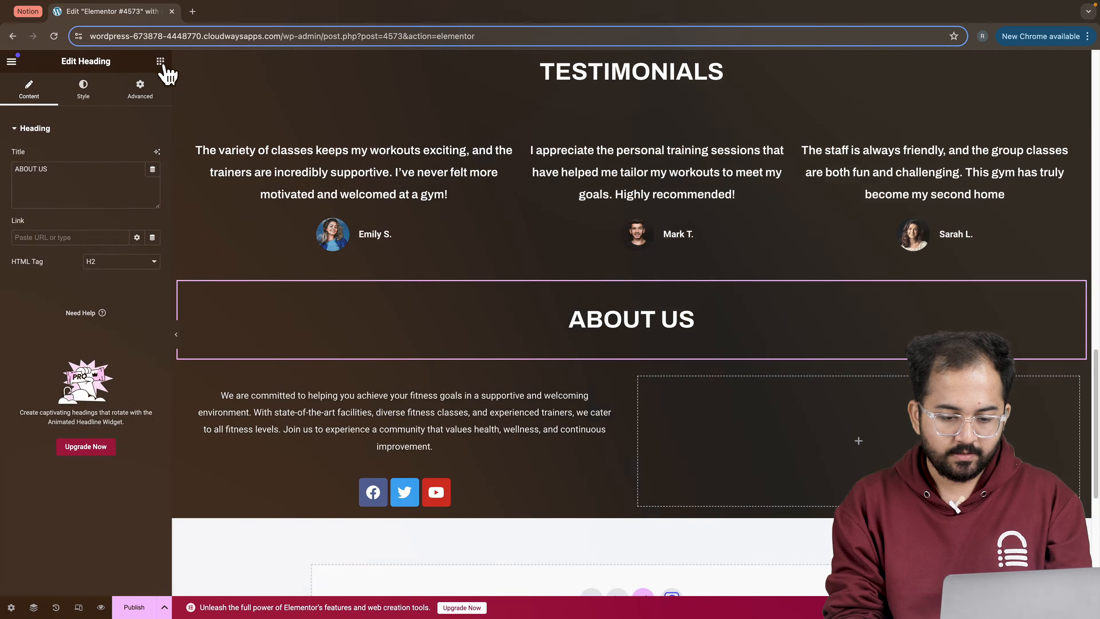
- Place a Video widget in the empty right column of the About Us container
click(160, 61)
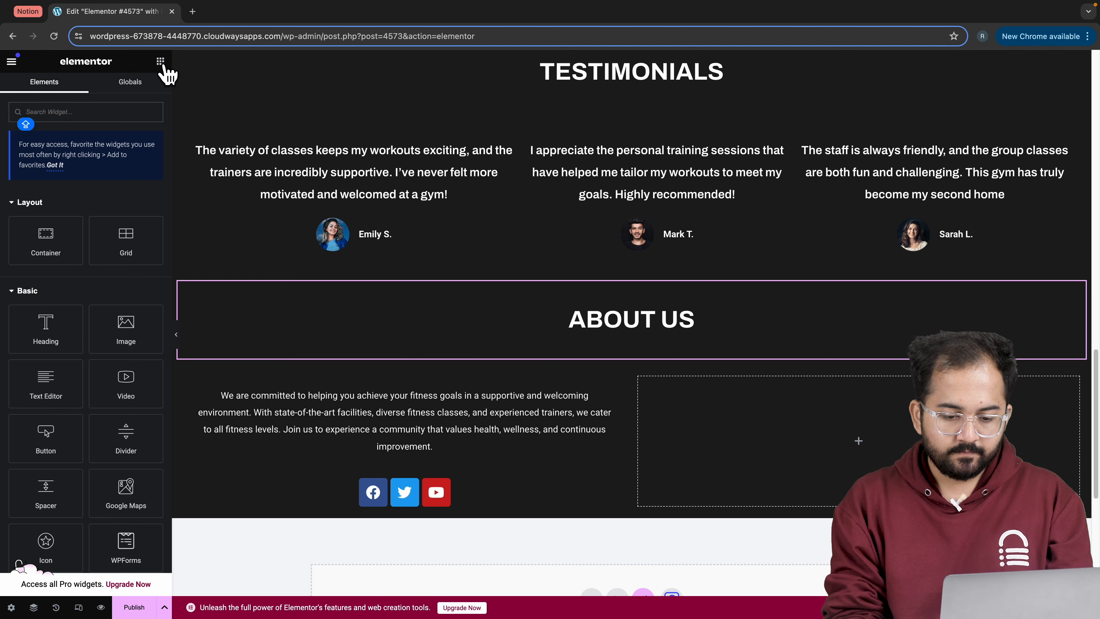
drag(125, 385, 750, 448)
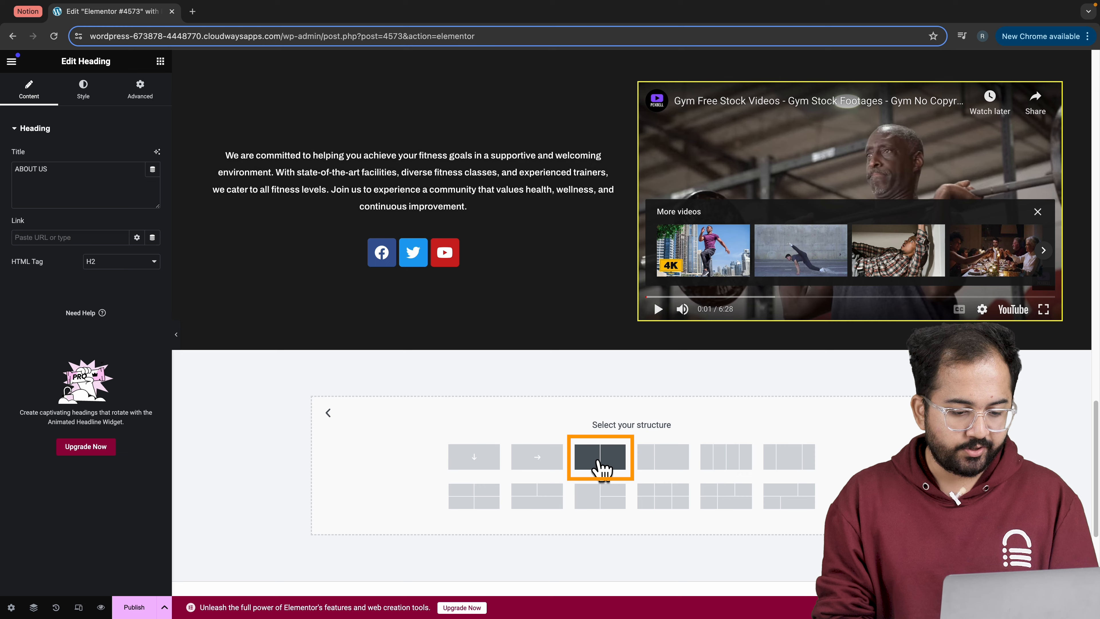
- Add a container with two equal columns below the About Us section and place a Heading and a Text Editor widget in its first column
click(600, 457)
click(628, 345)
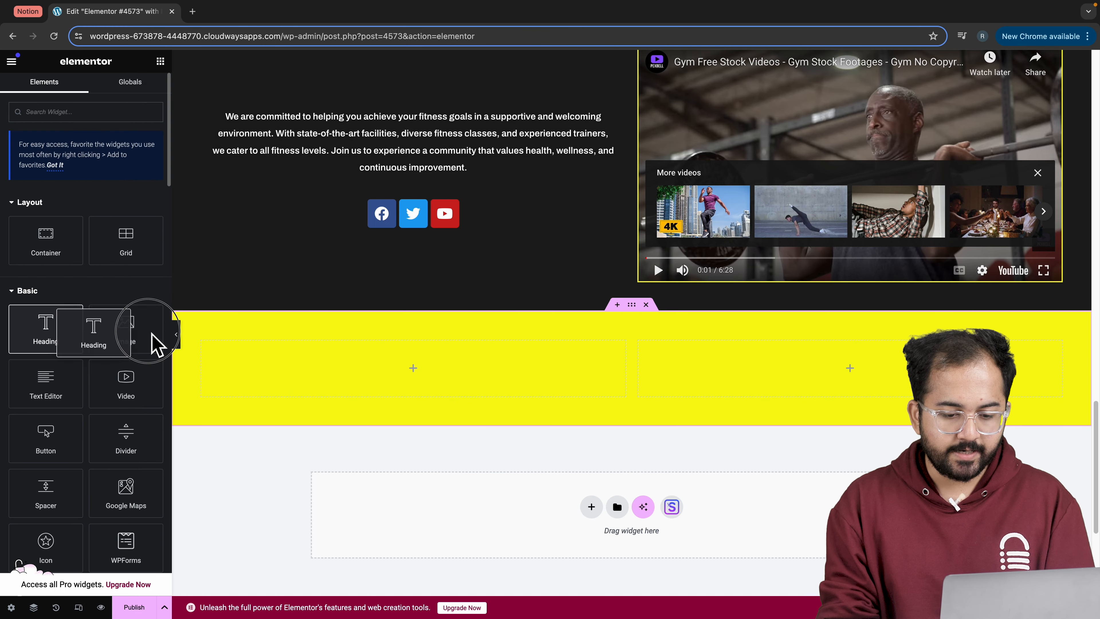
drag(52, 328, 342, 364)
click(160, 61)
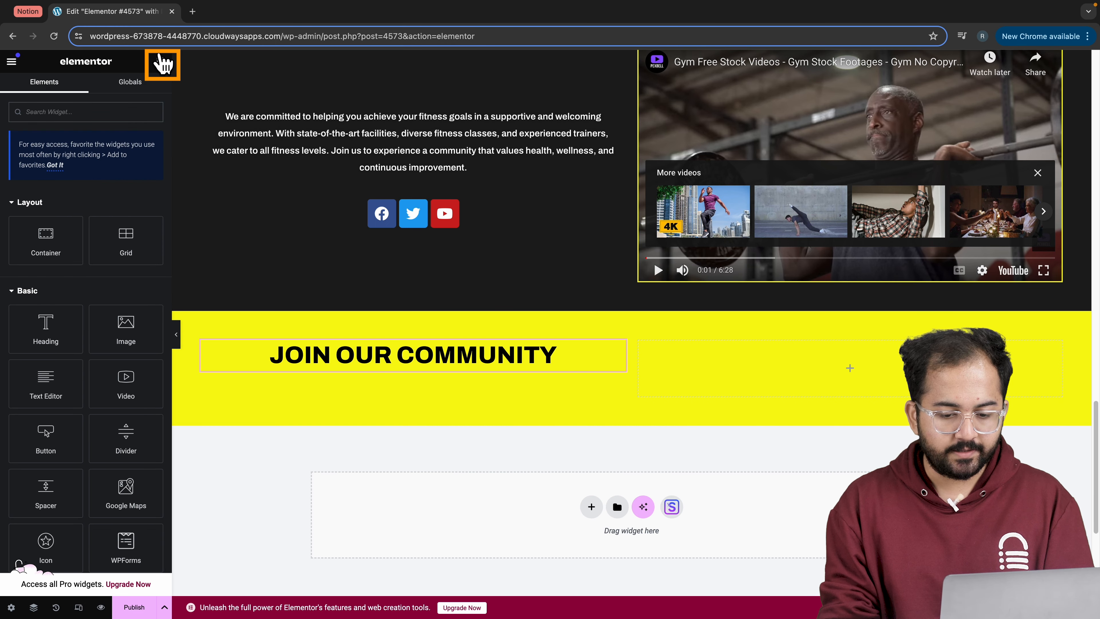
drag(49, 381, 288, 369)
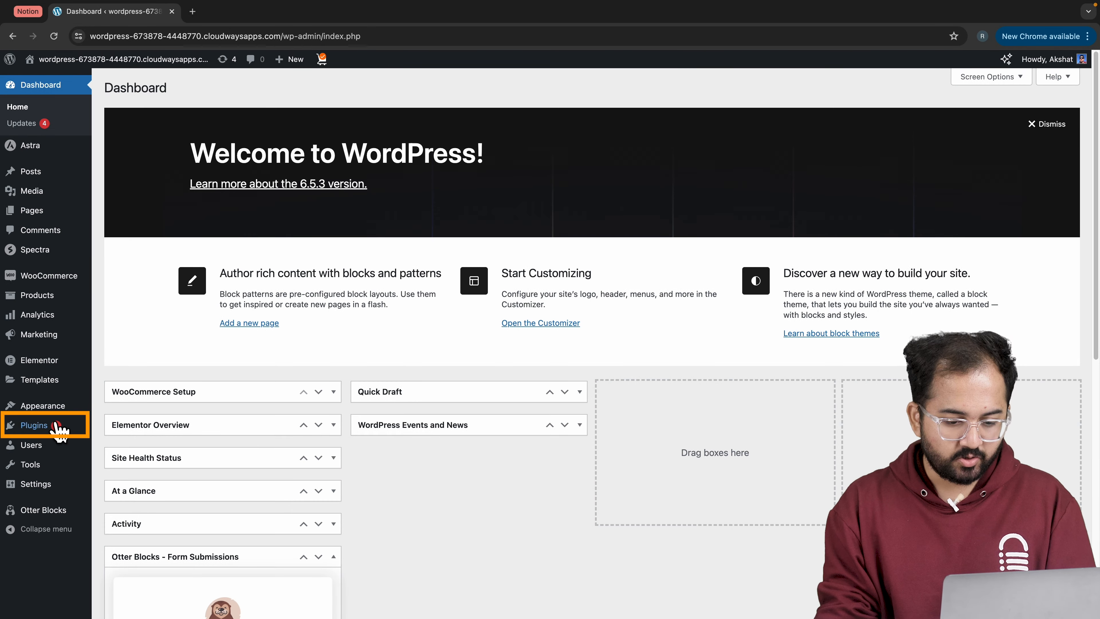
- Search the WordPress plugin directory for "wpforms", then install and activate Contact Form by WPForms
mouse_move(26, 427)
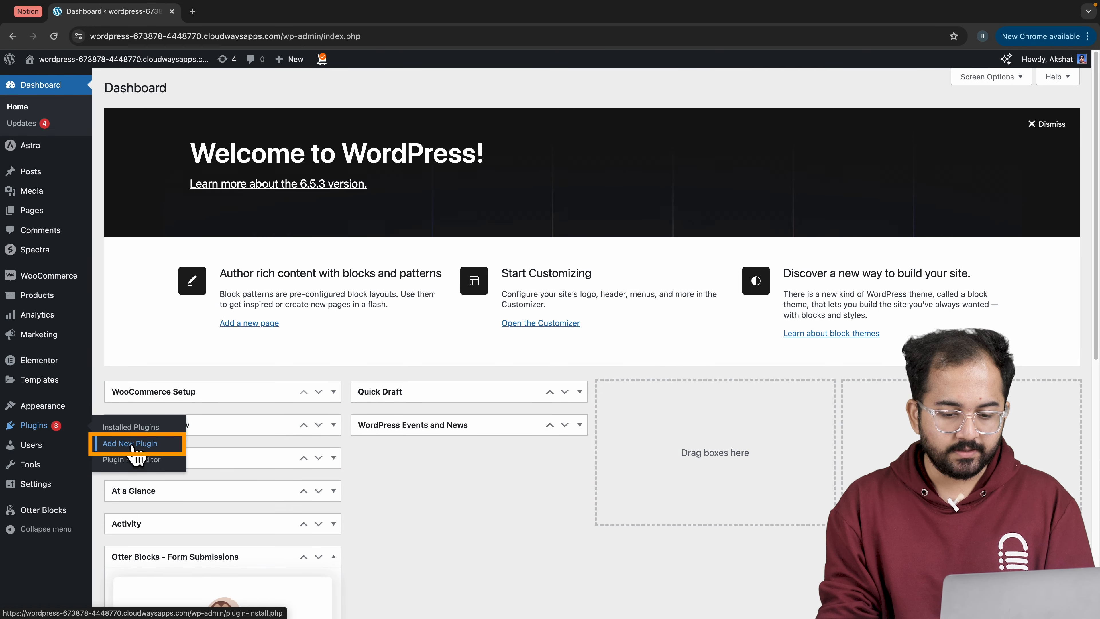
click(938, 123)
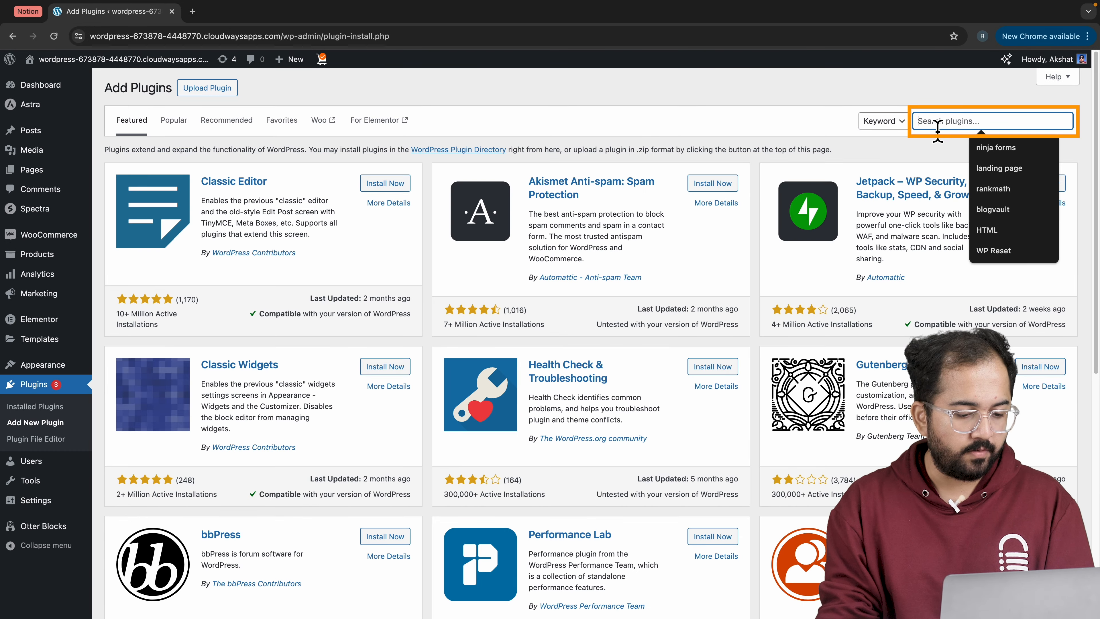
text(wpforms)
key(Return)
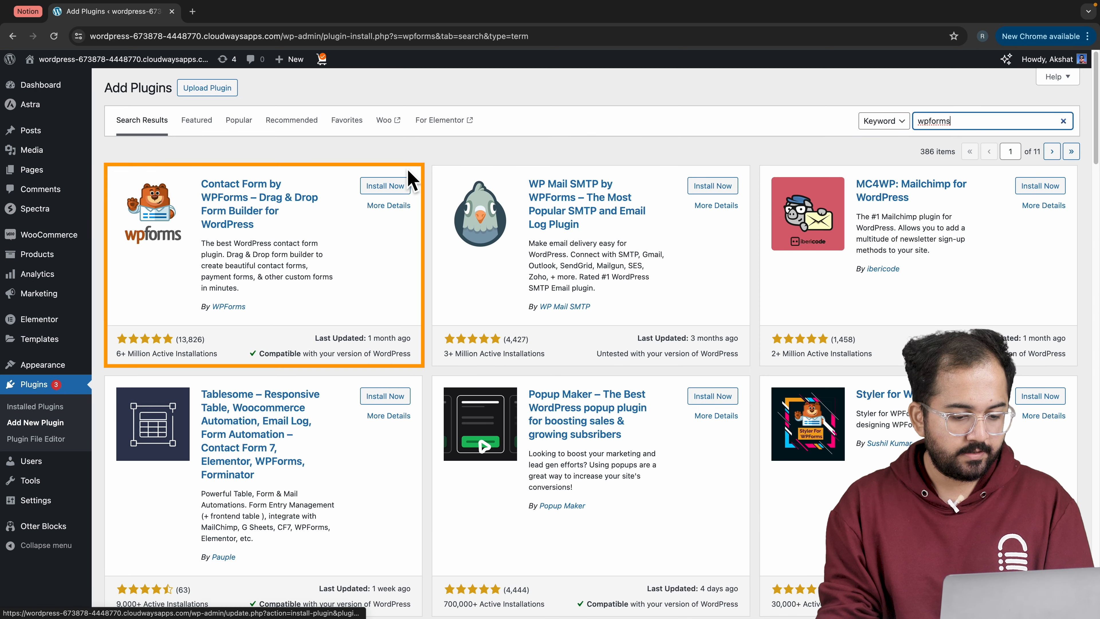
click(385, 187)
click(387, 191)
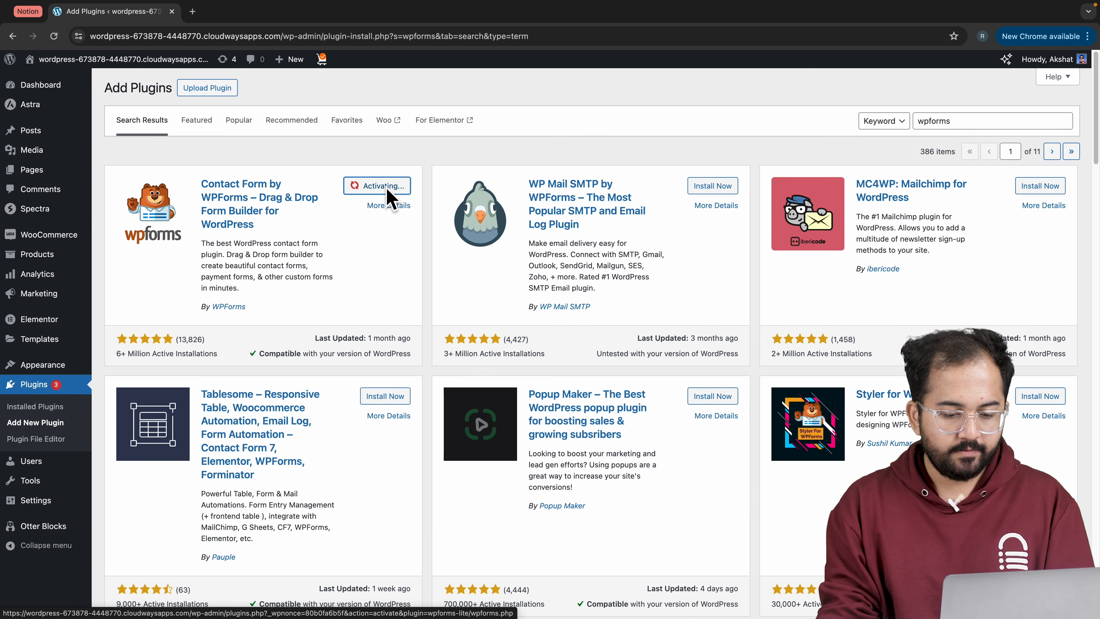
click(396, 121)
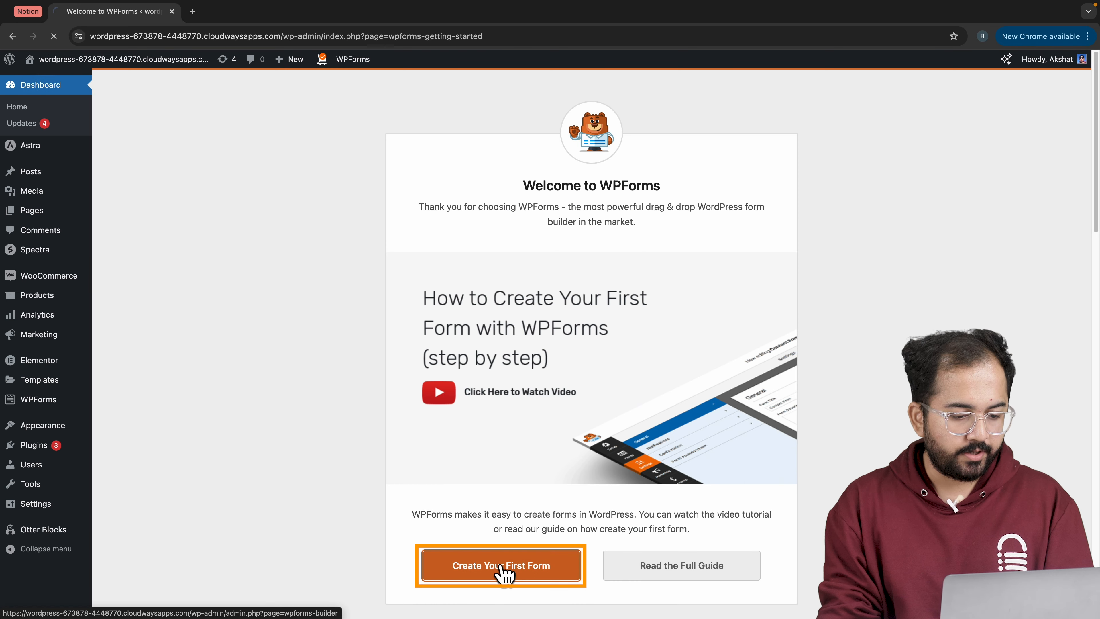
- Create a blank form in WPForms, add an Email field to it and save the form
click(504, 573)
click(368, 467)
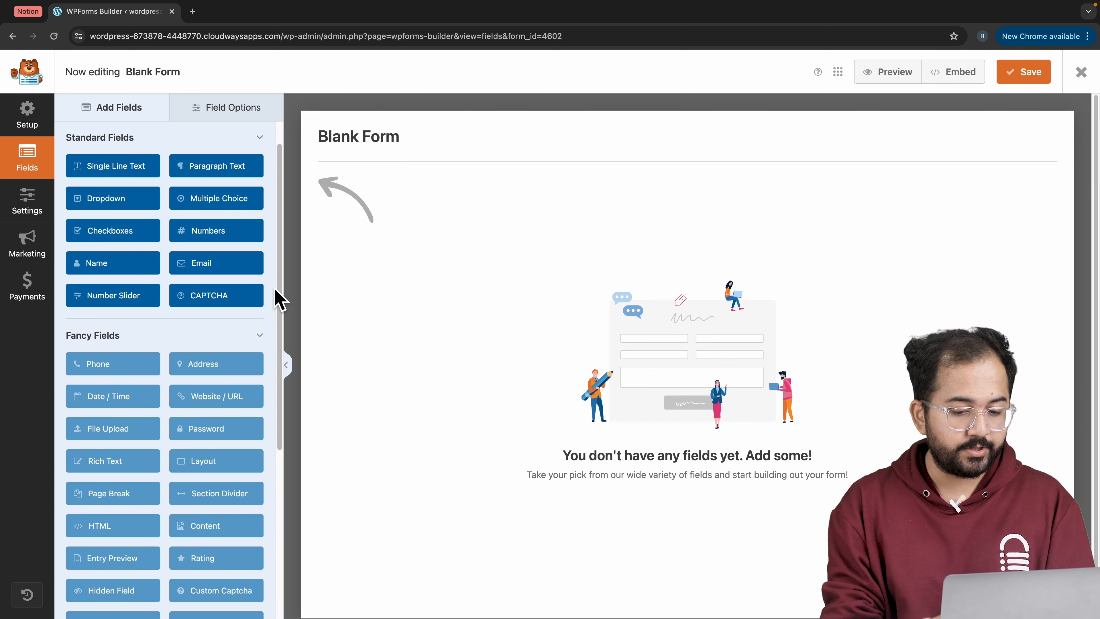
drag(216, 294, 388, 282)
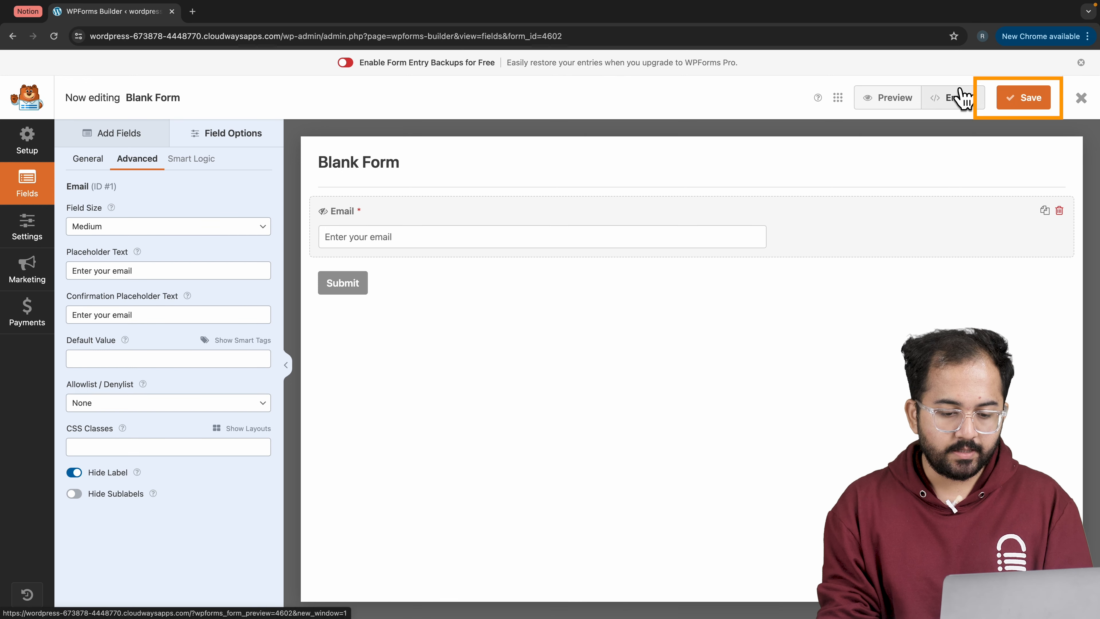
click(1014, 99)
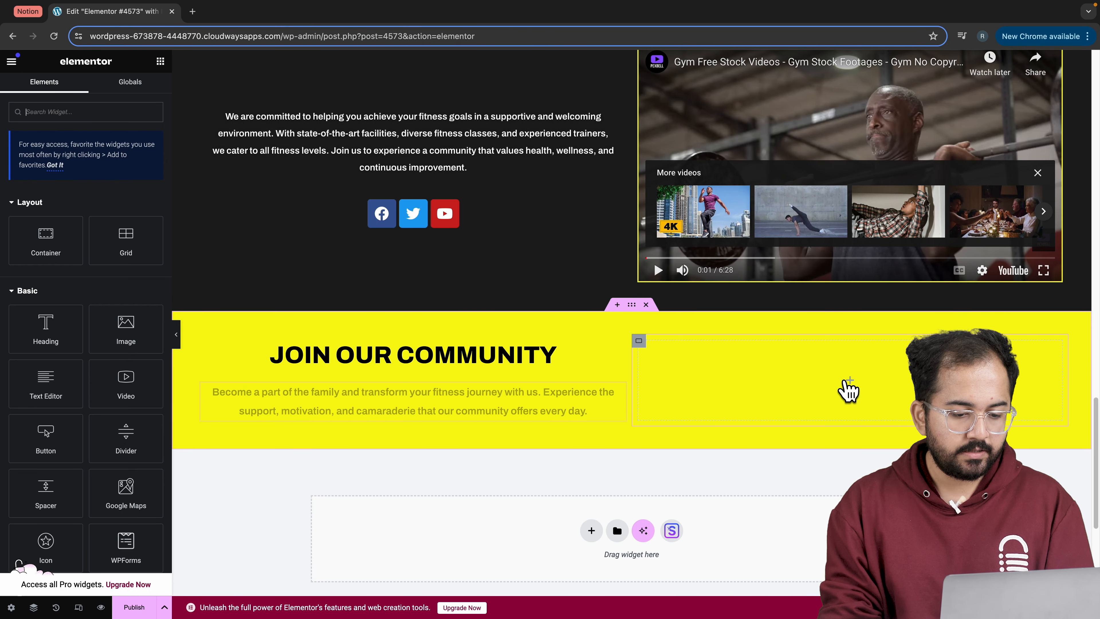
- Back in Elementor, place a WPForms widget in the column beside "JOIN OUR COMMUNITY" and select Blank Form as its form
text(form)
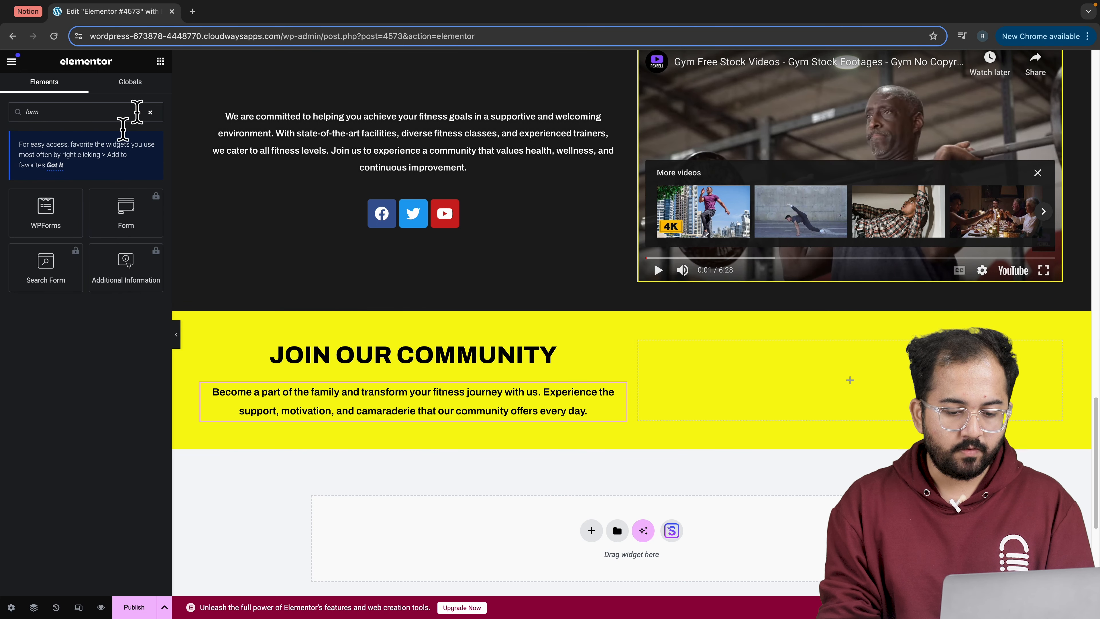
drag(54, 214, 754, 401)
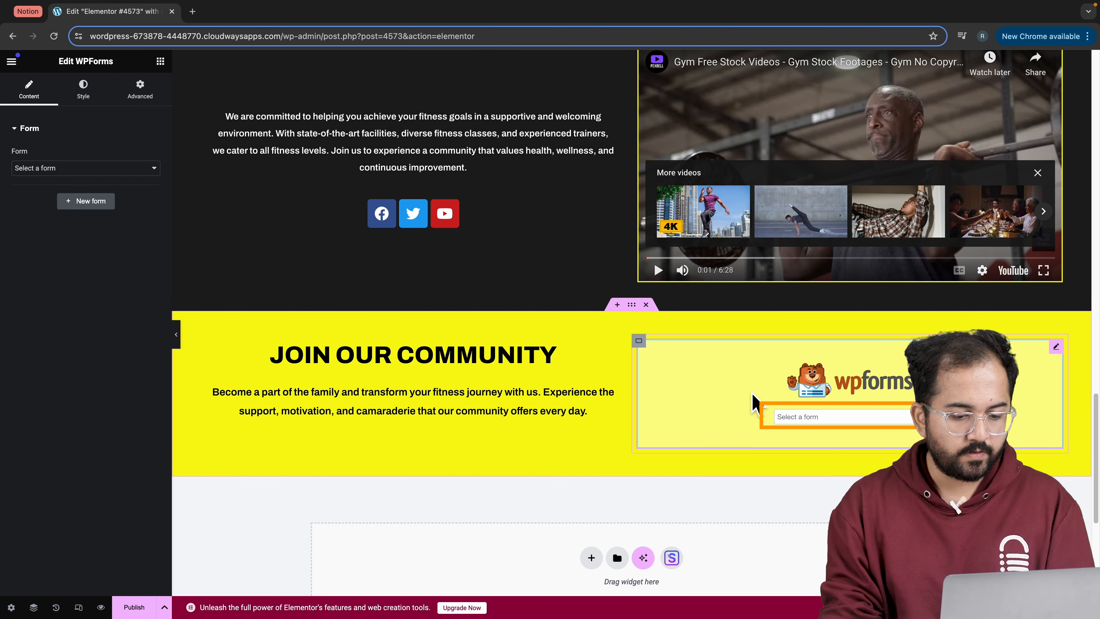
click(797, 417)
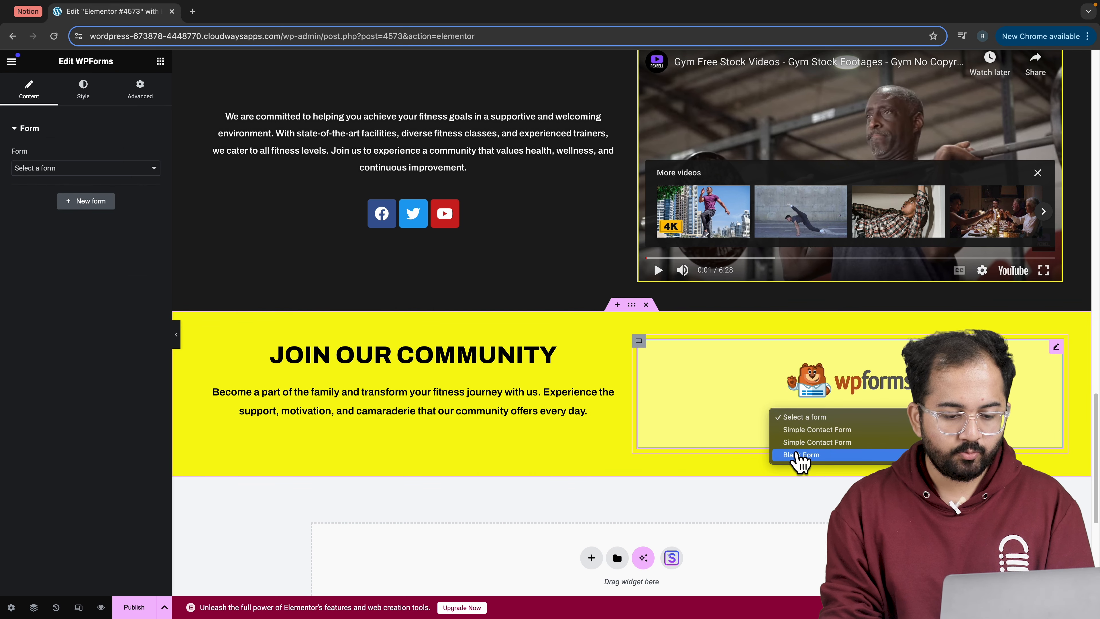
click(800, 455)
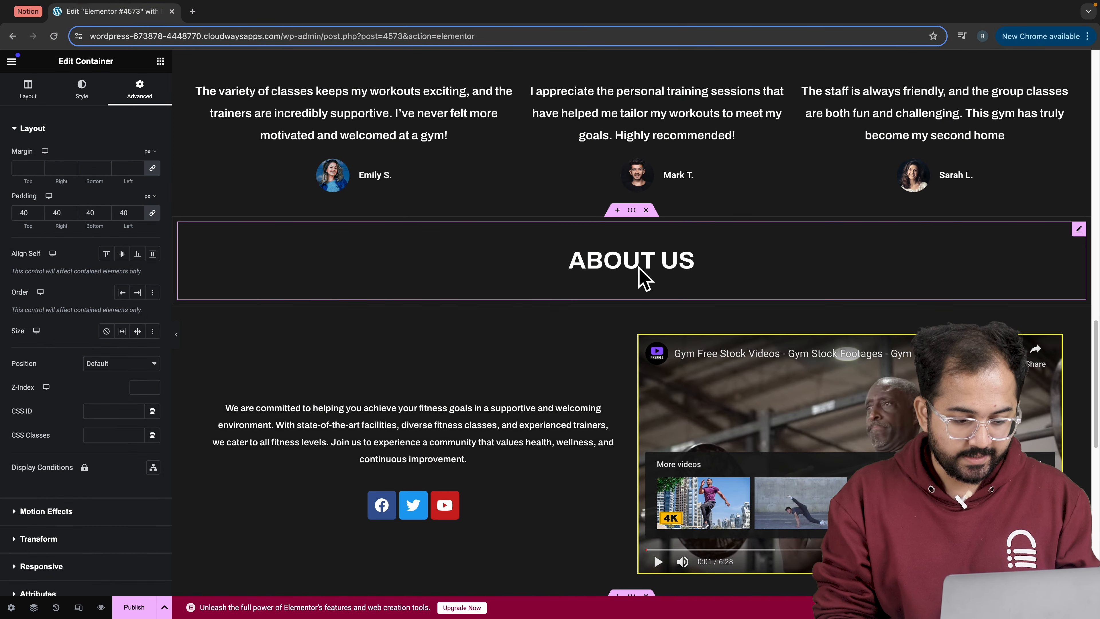
- Copy the "ABOUT US" heading container, paste it below the "JOIN OUR COMMUNITY" section and change its text to "FAQs"
right_click(637, 212)
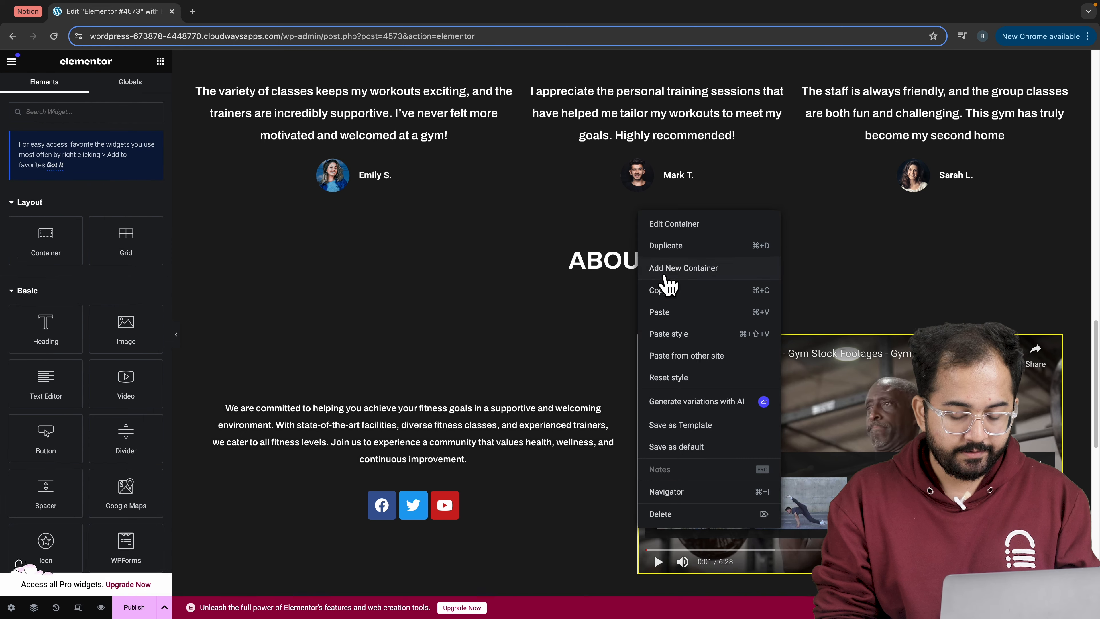
click(670, 295)
scroll(667, 298, down, 10)
right_click(554, 412)
click(553, 419)
click(626, 390)
key(BackSpace)
key(BackSpace)
key(BackSpace)
key(BackSpace)
key(BackSpace)
key(BackSpace)
key(BackSpace)
key(BackSpace)
text(FAQs)
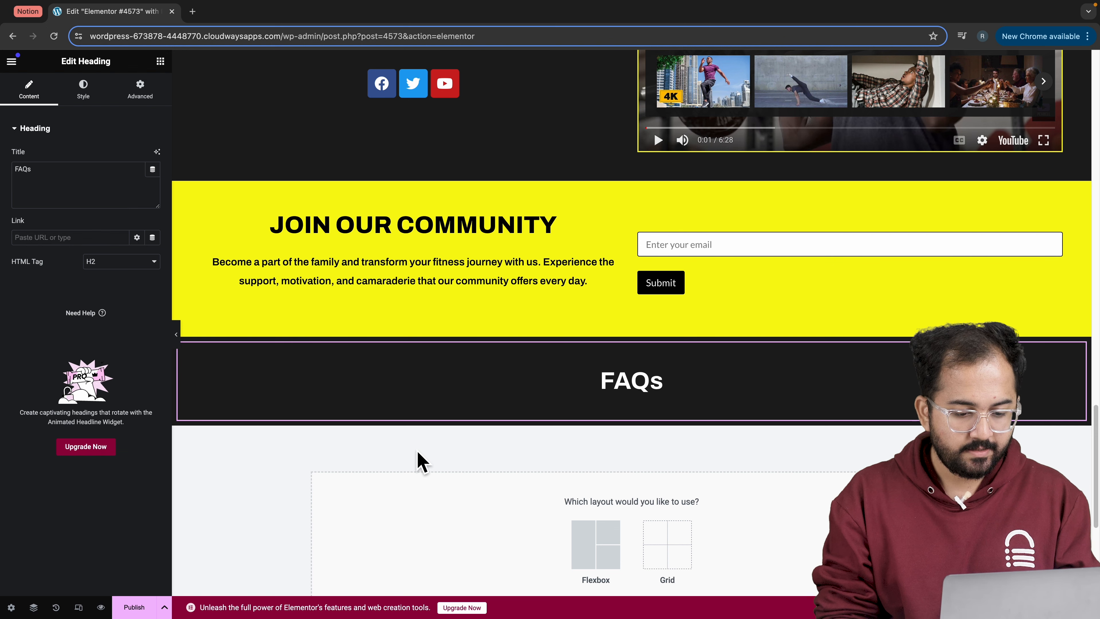
- Add a two-column flexbox container below the FAQs heading and set its content width to Full Width
scroll(418, 461, down, 1)
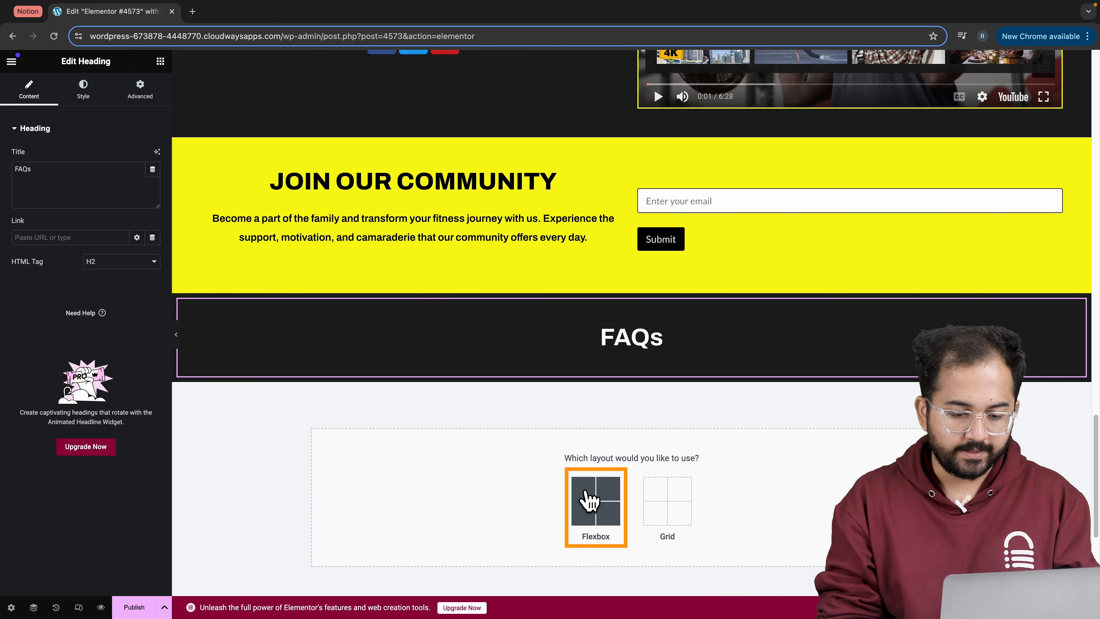
click(591, 500)
click(584, 503)
click(121, 188)
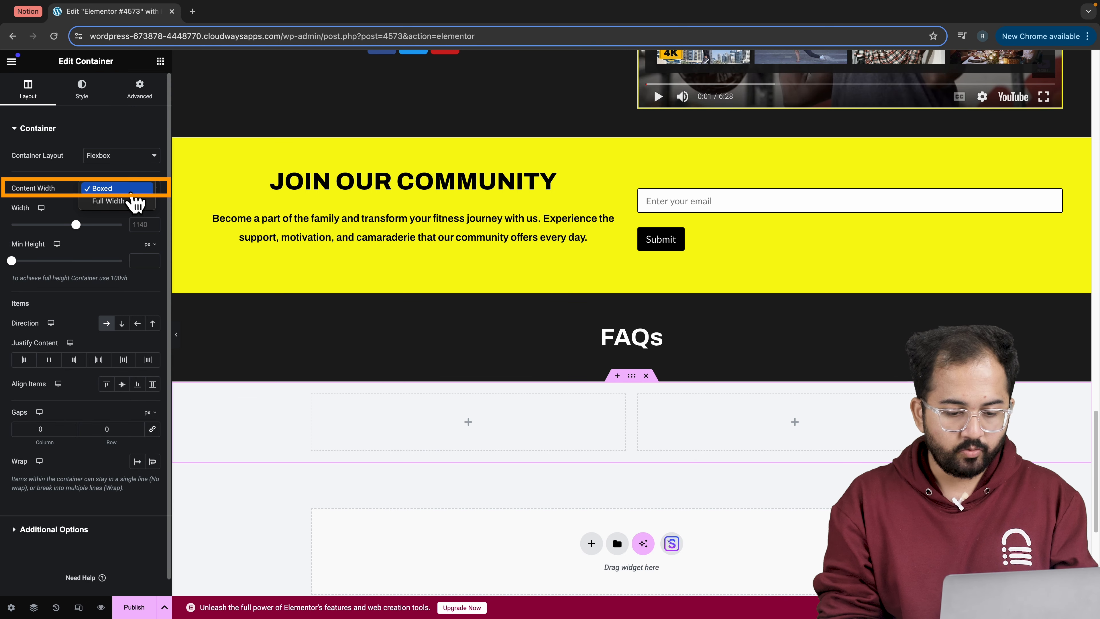
click(108, 202)
- Place a Heading widget and a Text Editor widget in the left column of the FAQs container
click(160, 61)
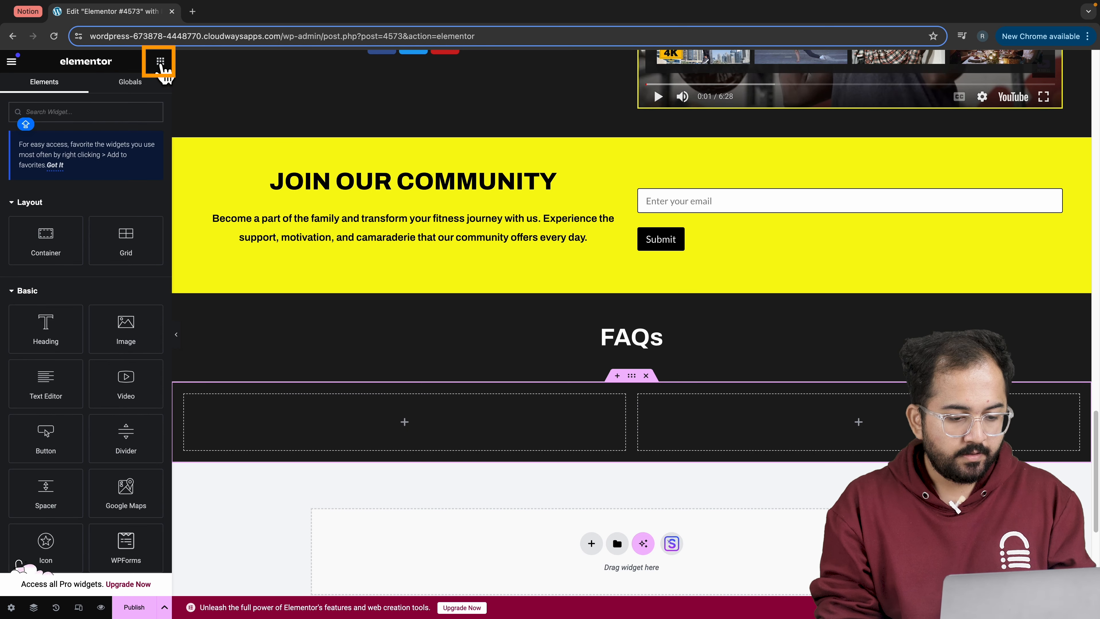
drag(45, 329, 294, 416)
drag(62, 374, 282, 432)
- Search the widgets for "toggle" and place a Toggle widget in the right column of the FAQs container
click(160, 61)
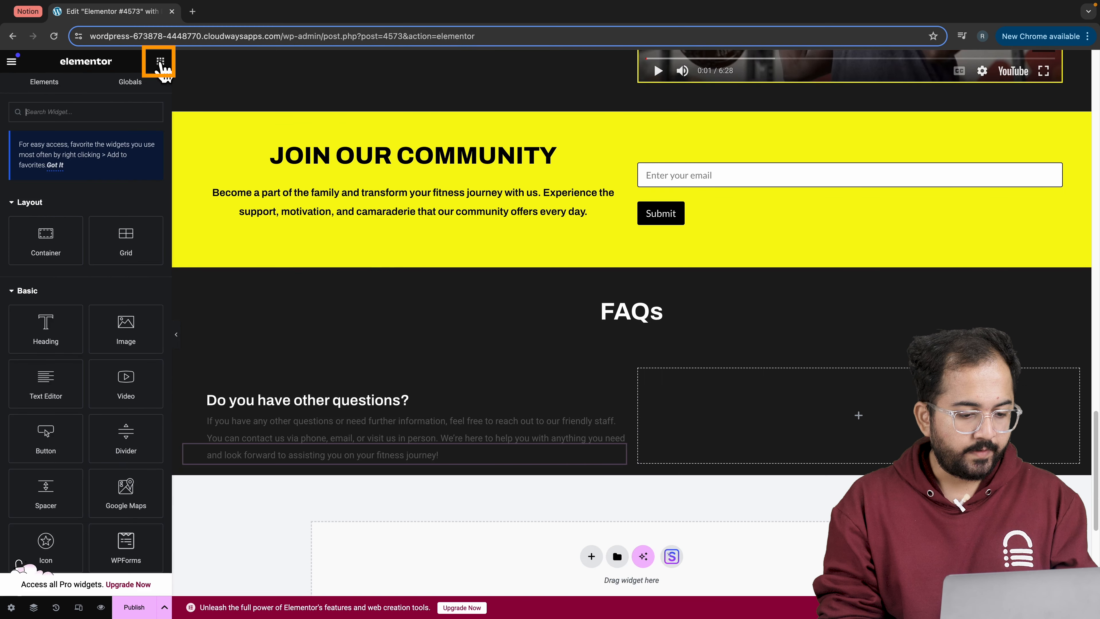
text(toggle)
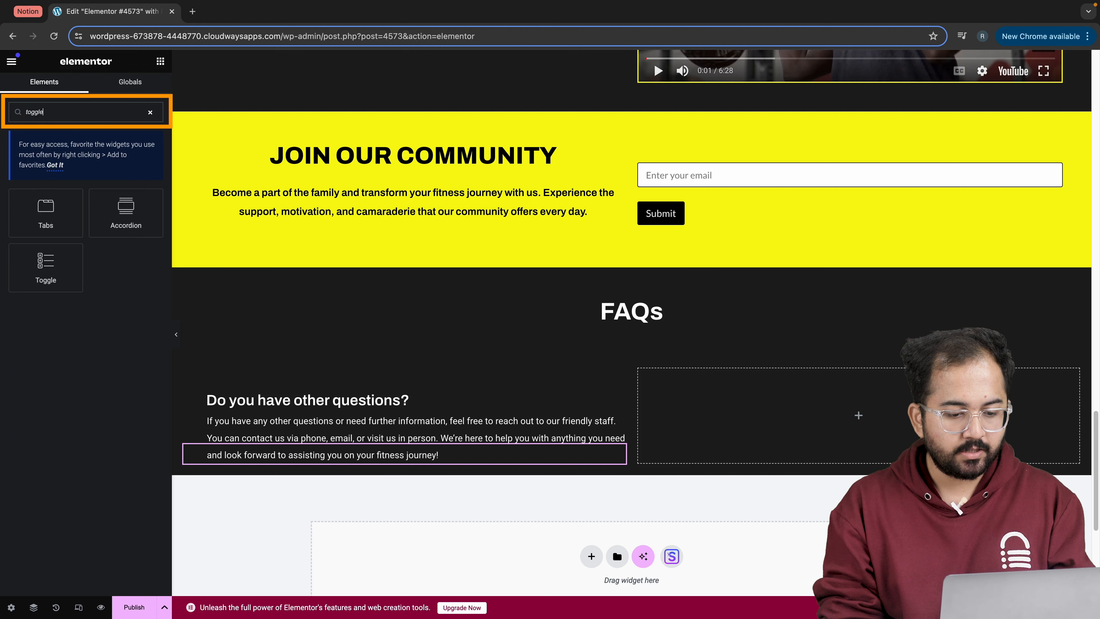
drag(47, 270, 676, 417)
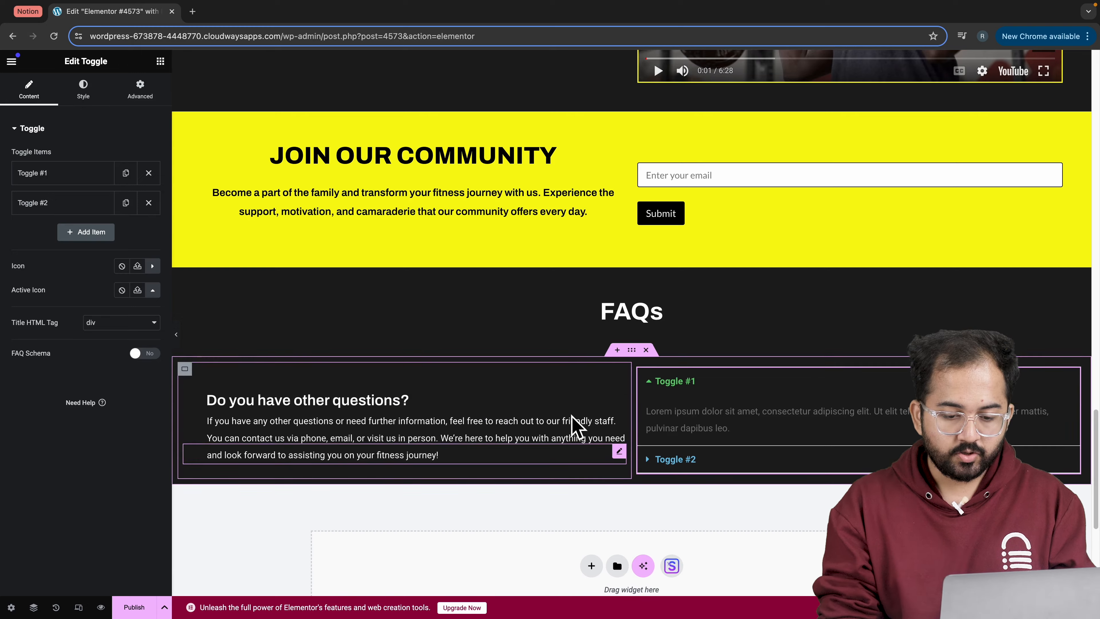
- Copy the Buy Now button from the Daily Package card and paste it below the text in the FAQs left column
scroll(571, 415, up, 15)
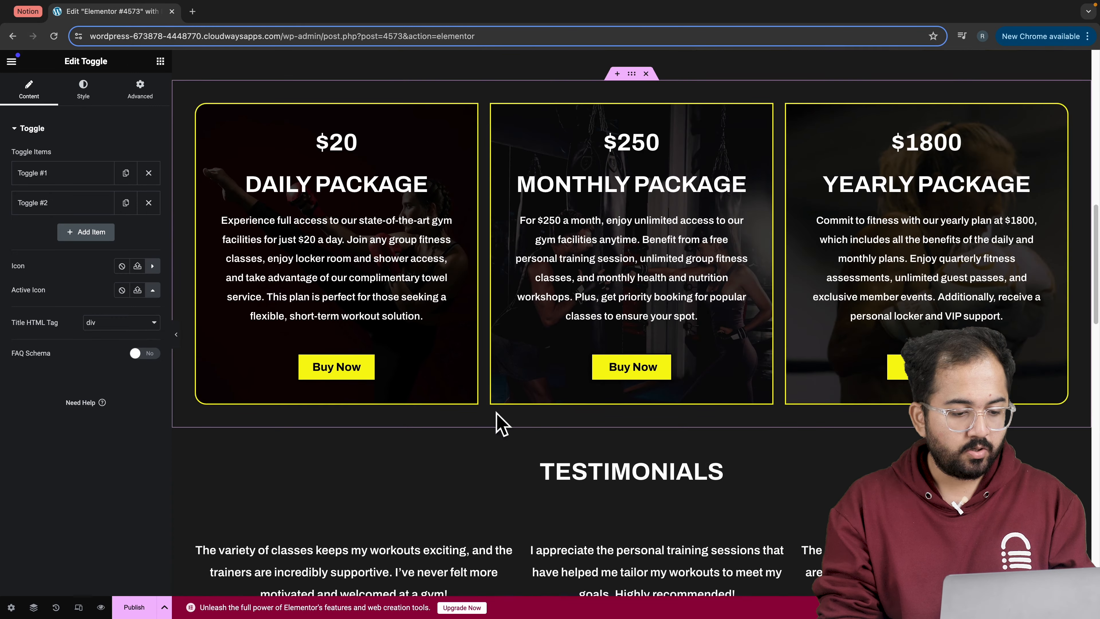
right_click(366, 364)
click(385, 404)
scroll(384, 402, down, 15)
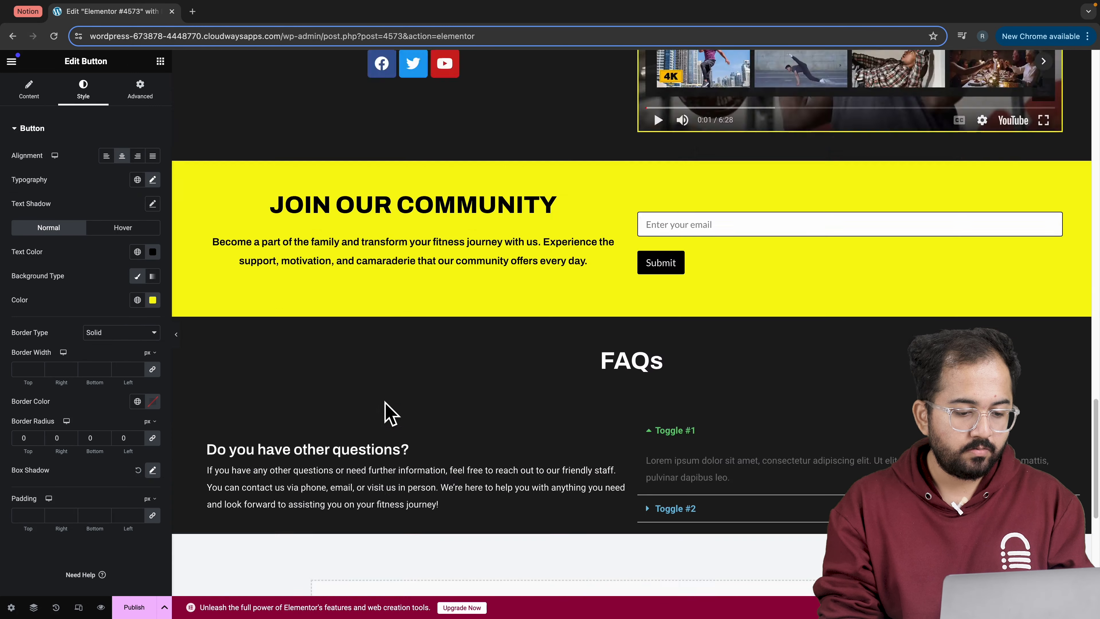
scroll(385, 411, down, 3)
right_click(404, 424)
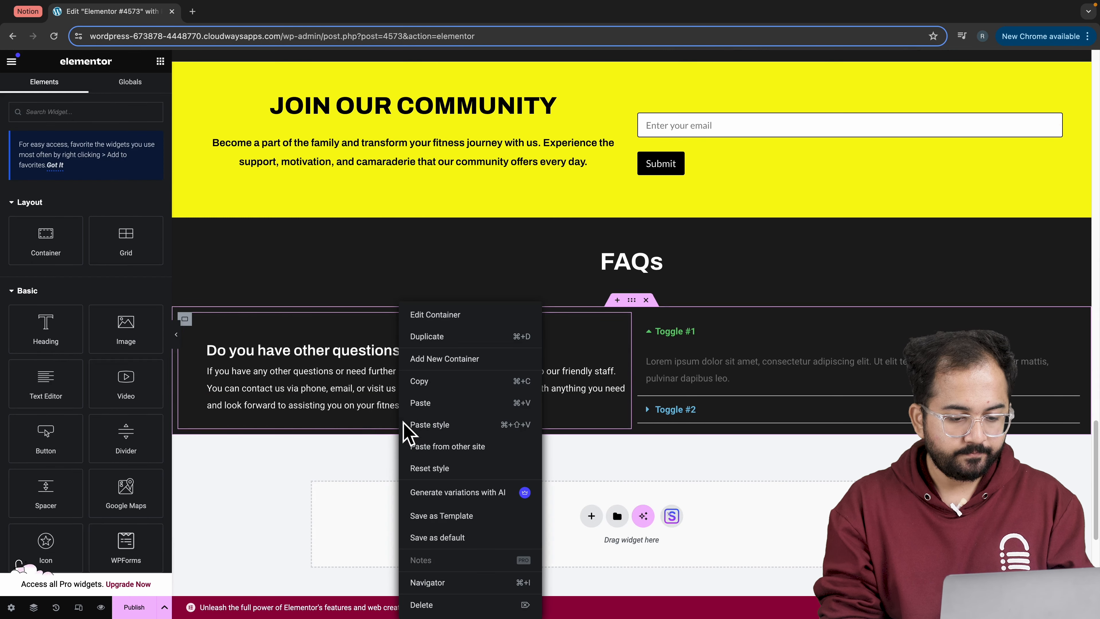
click(419, 404)
- Change the text of the pasted button in the FAQs section to "Contact Us"
click(403, 438)
key(BackSpace)
key(BackSpace)
key(BackSpace)
key(BackSpace)
key(BackSpace)
key(BackSpace)
key(BackSpace)
text(Contact US)
key(BackSpace)
text(s)
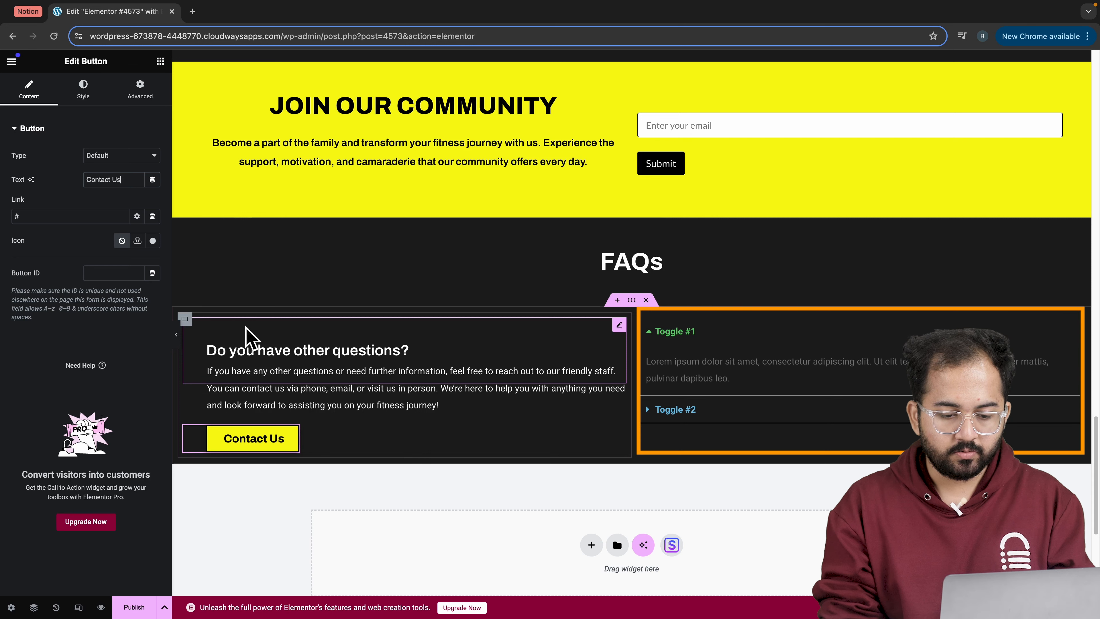
- Open the first item of the FAQs Toggle widget and select its title text for editing
click(61, 176)
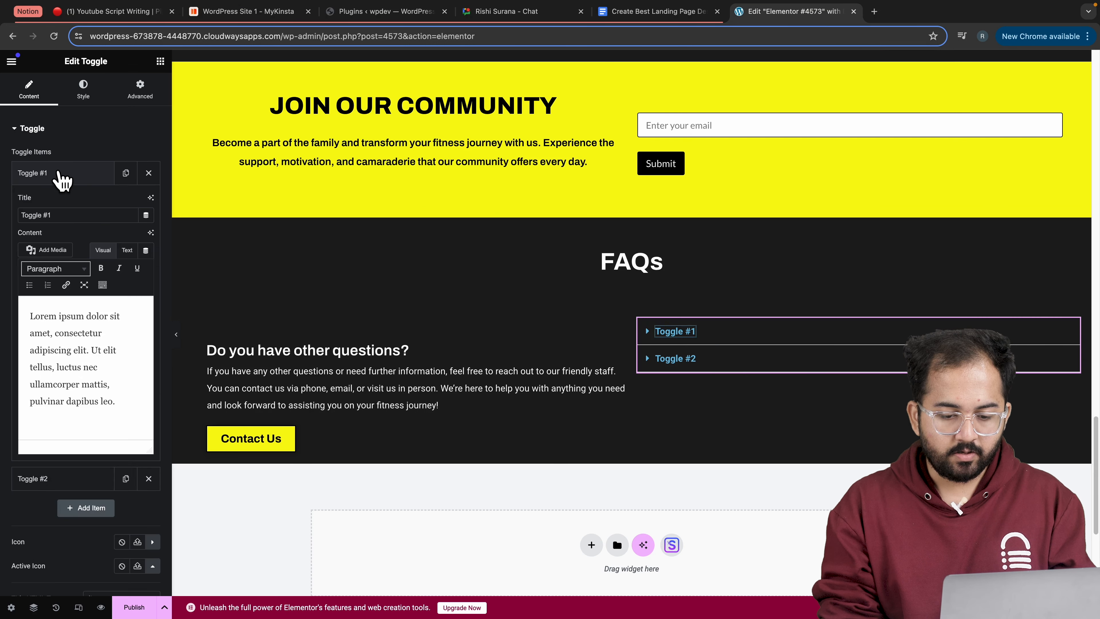
drag(61, 216, 20, 217)
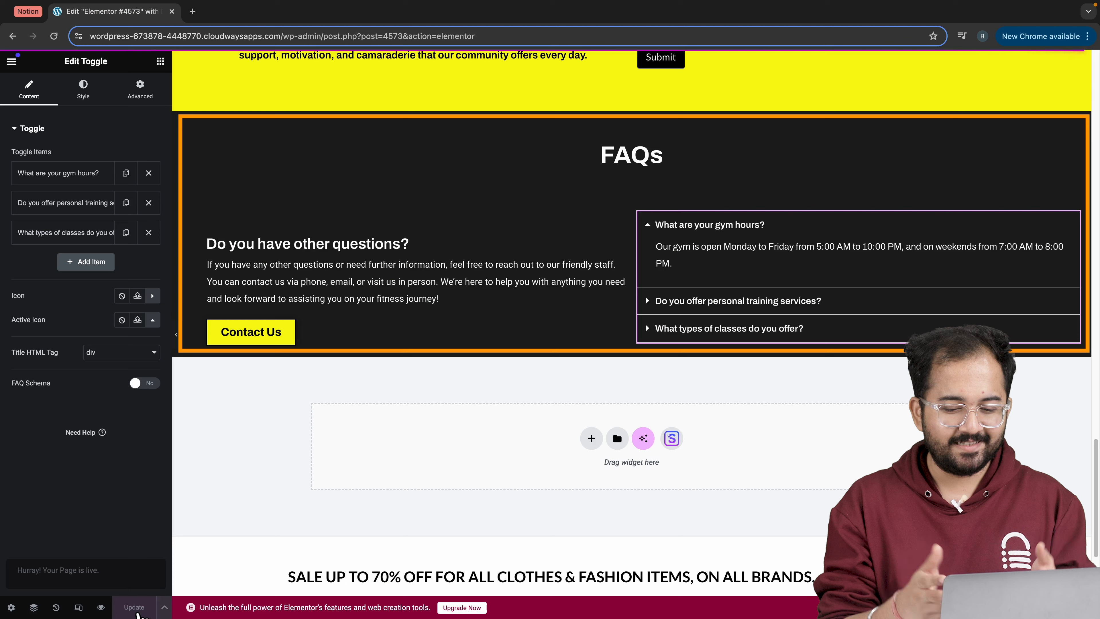
- Publish the page, open its live version and review the sections from the hero down to the FAQs
click(133, 607)
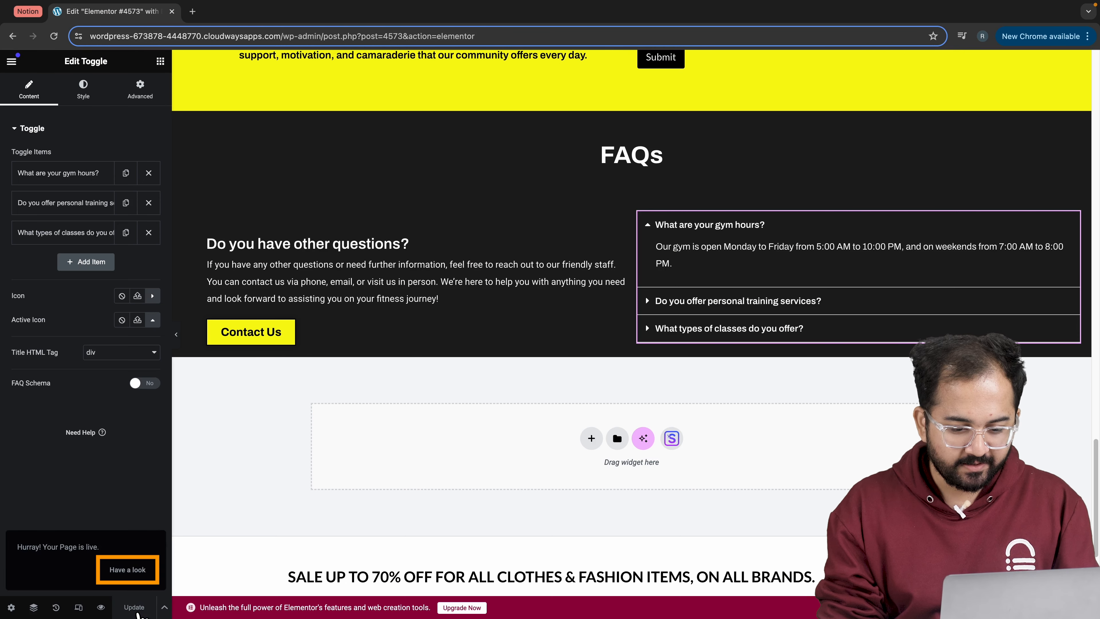
click(127, 570)
scroll(386, 494, down, 3)
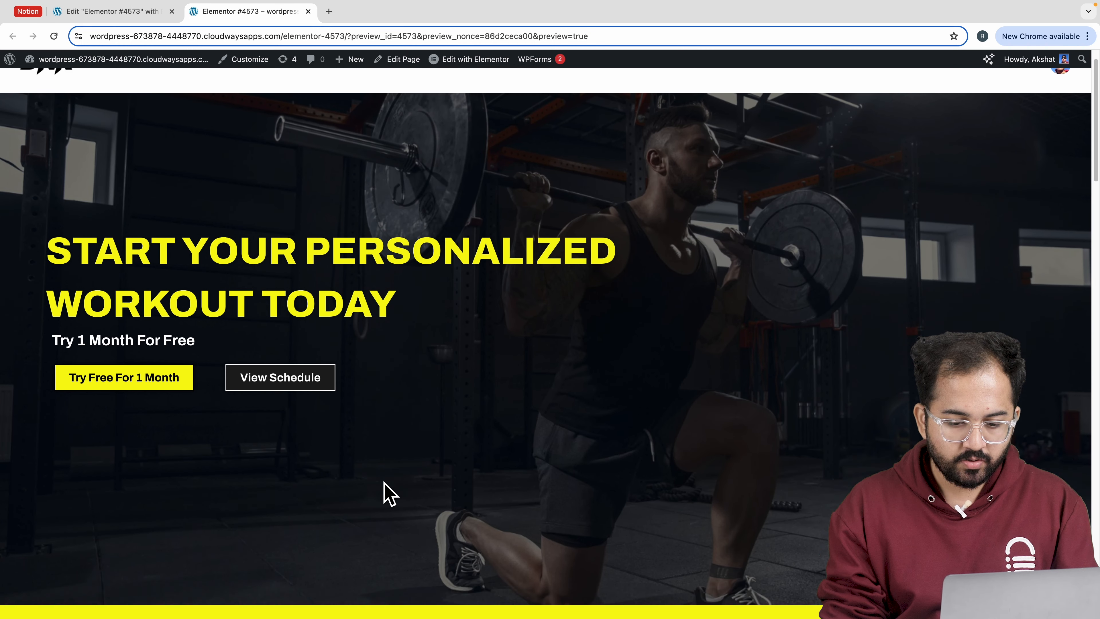
scroll(455, 474, down, 10)
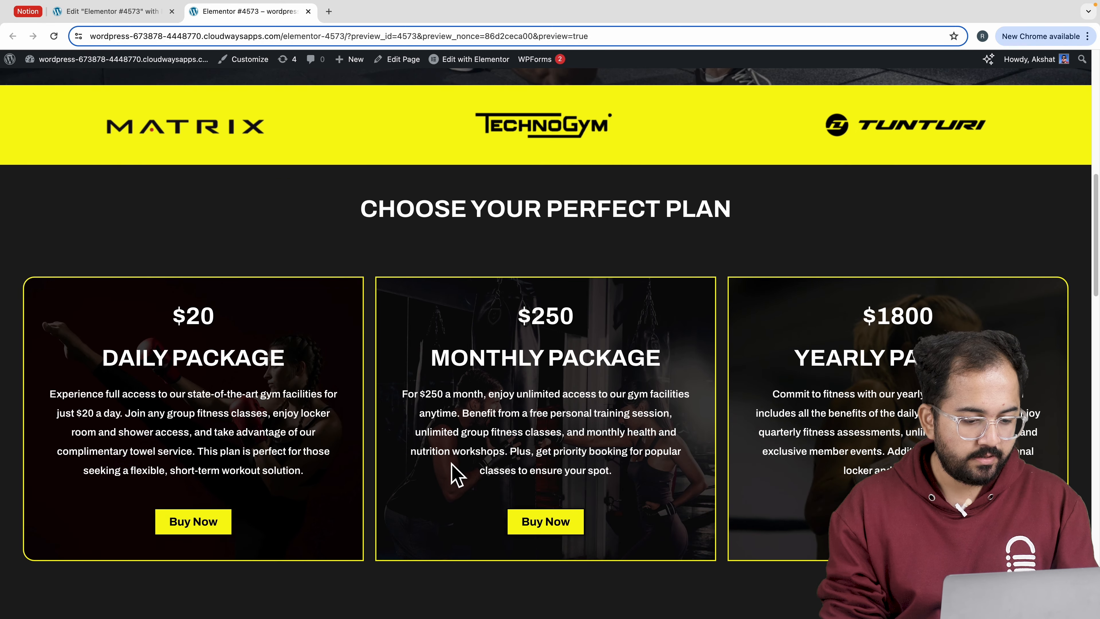
scroll(715, 573, down, 10)
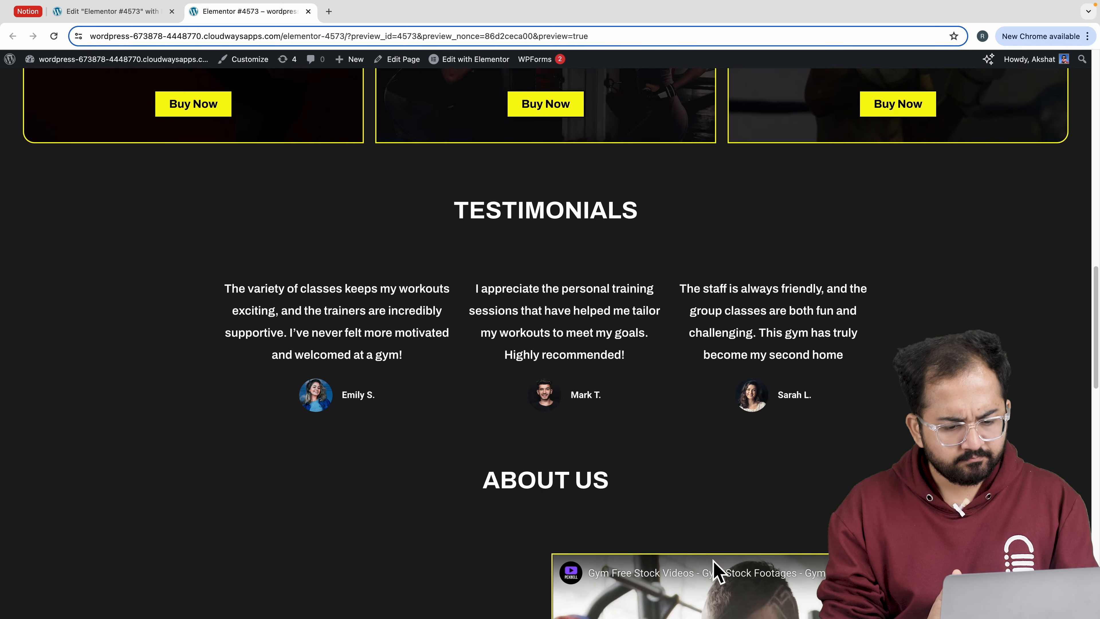
scroll(686, 577, down, 8)
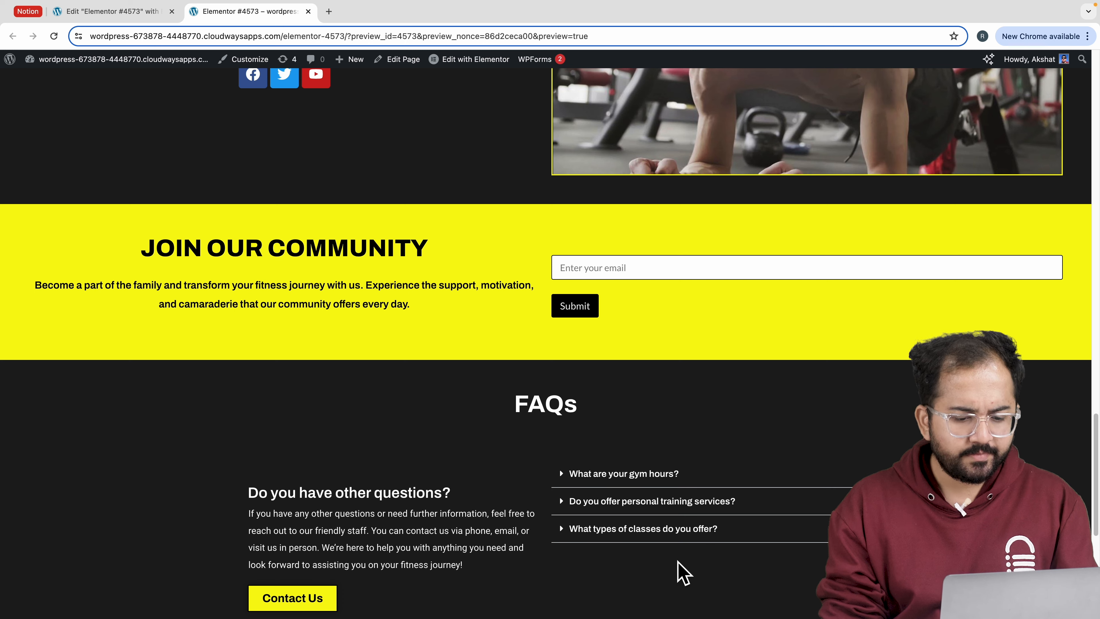